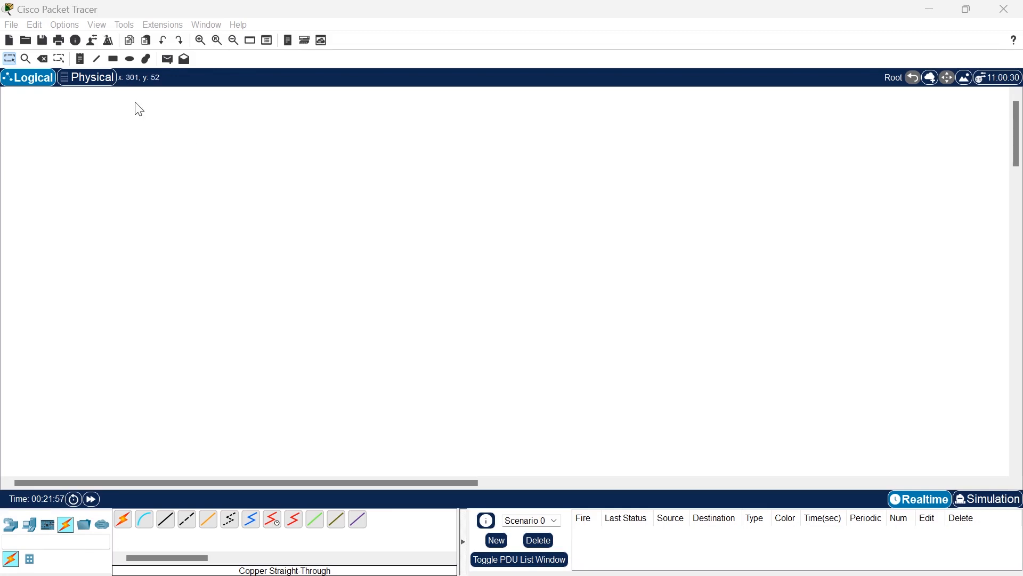
Review the font settings in the application preferences and close the dialog.
click(12, 25)
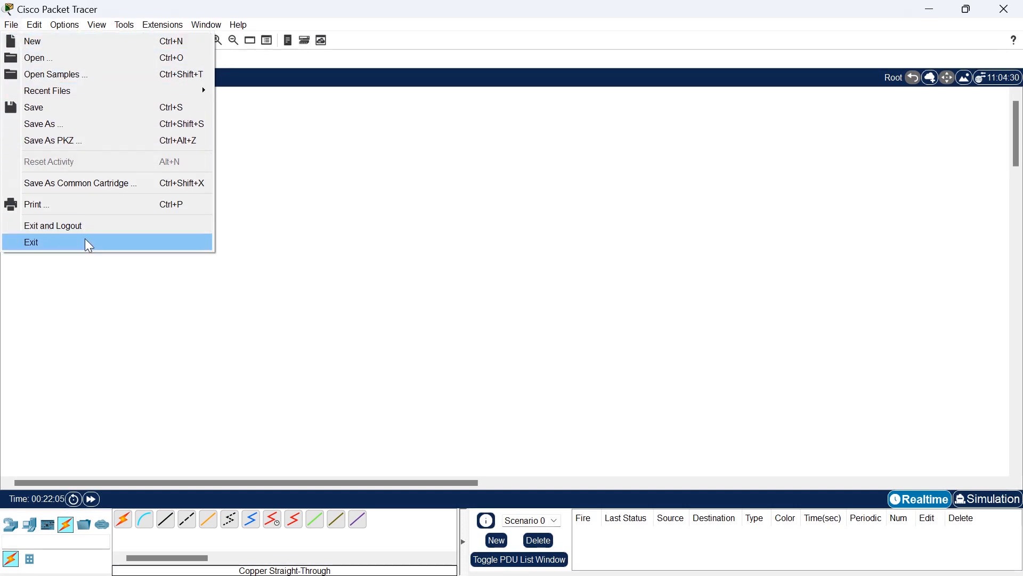
mouse_move(63, 25)
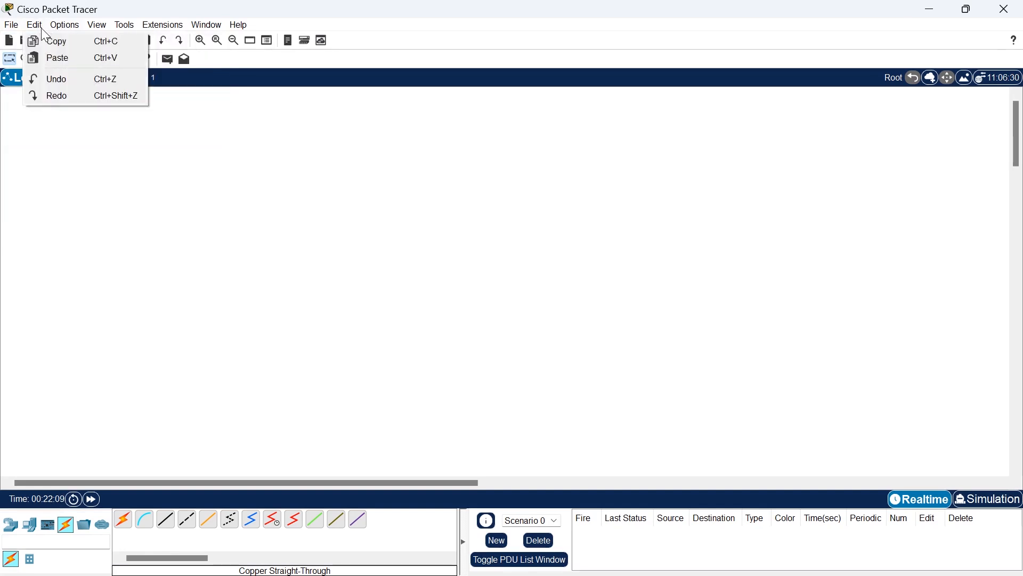
click(77, 30)
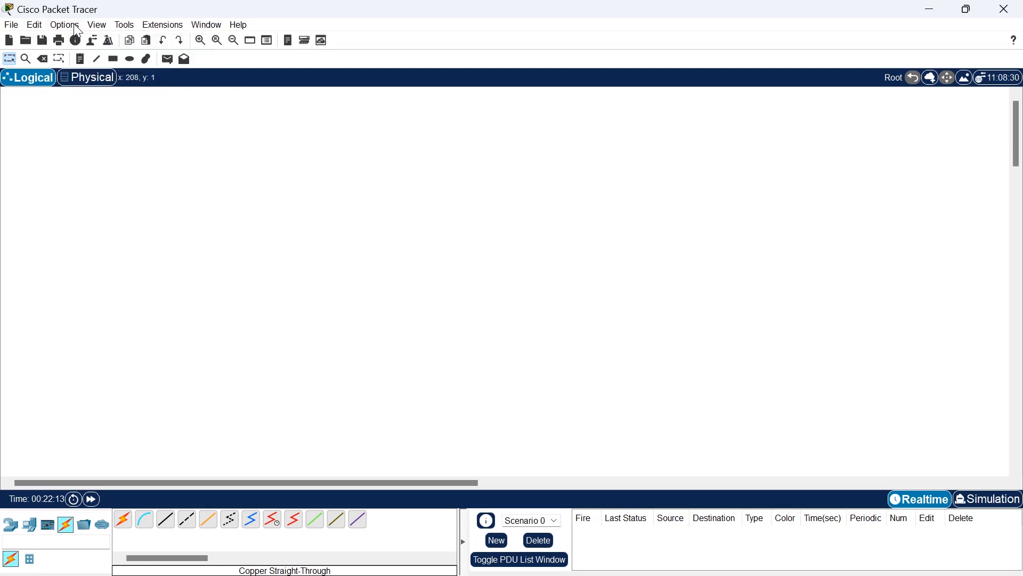
click(77, 30)
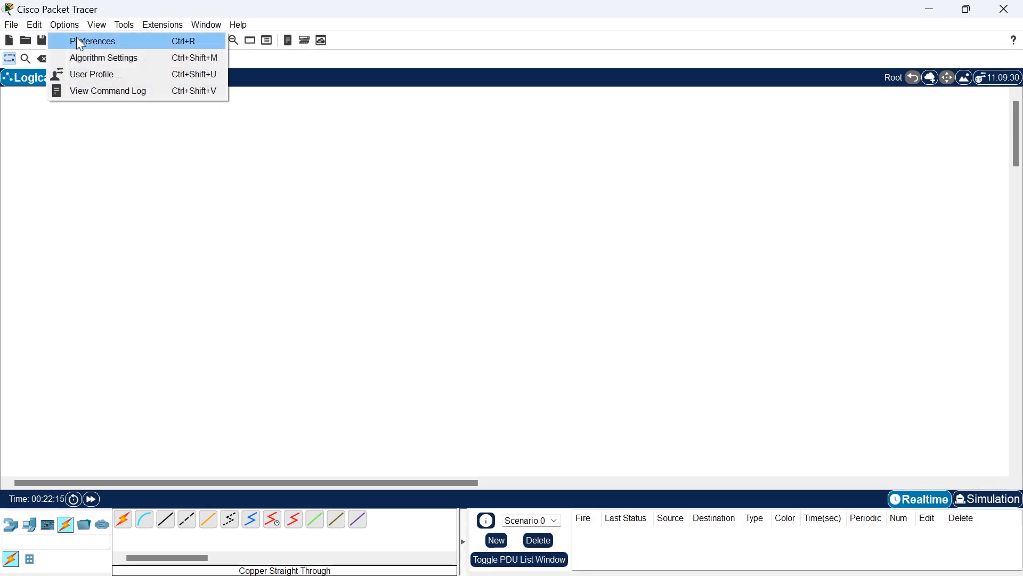
click(80, 43)
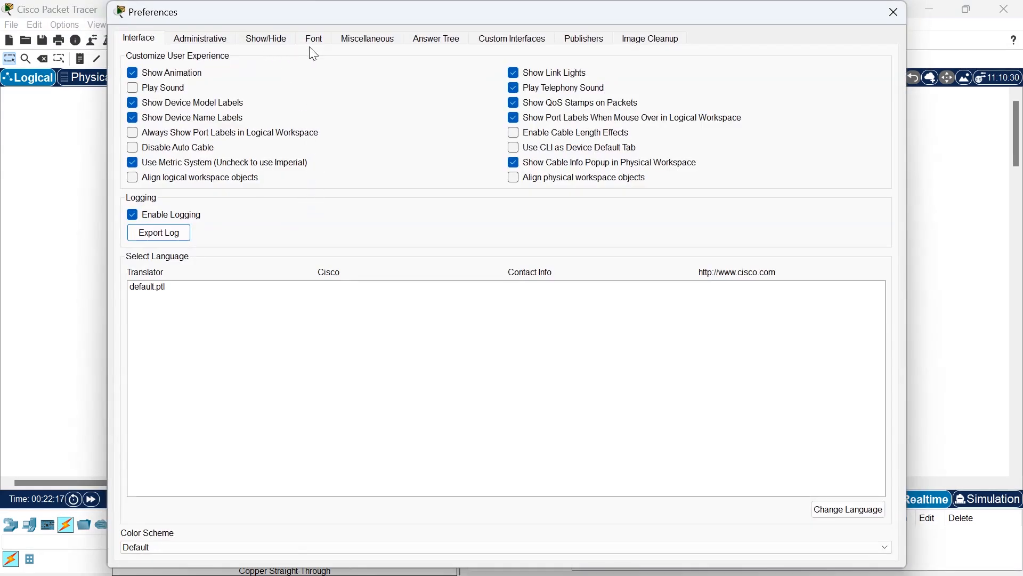
click(314, 39)
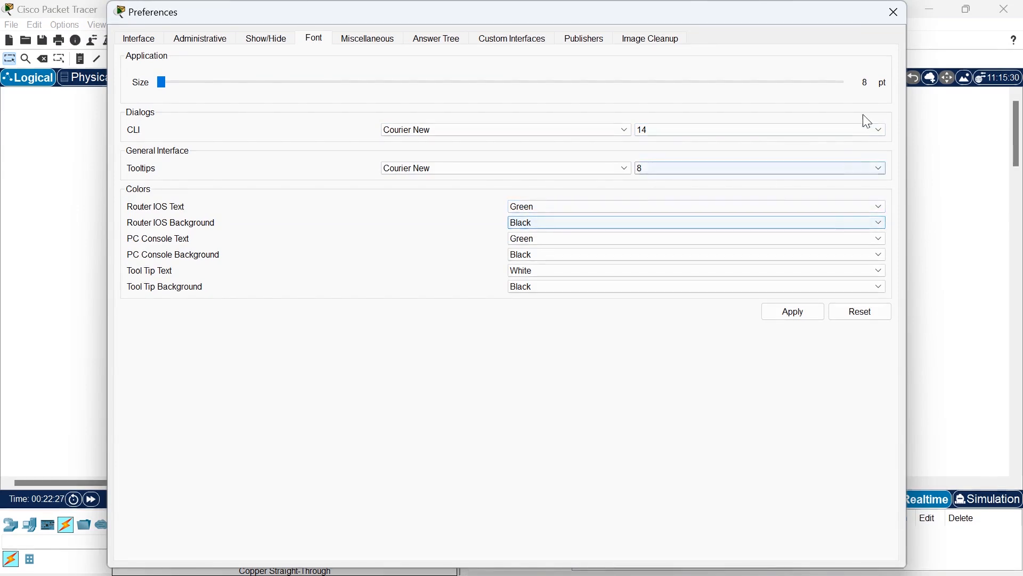
click(891, 15)
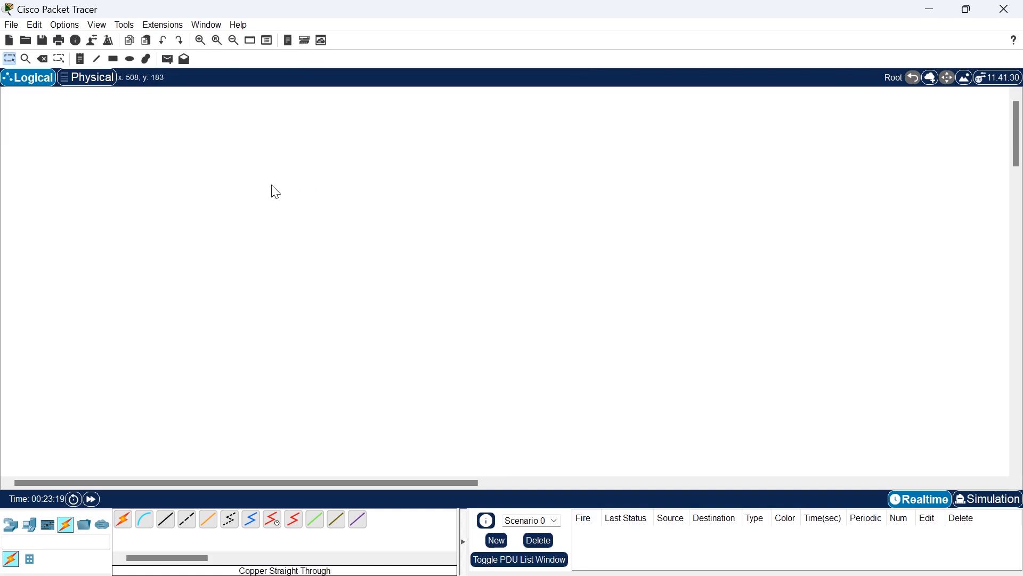
View the physical workspace with its Home City map and return to the logical workspace.
click(99, 88)
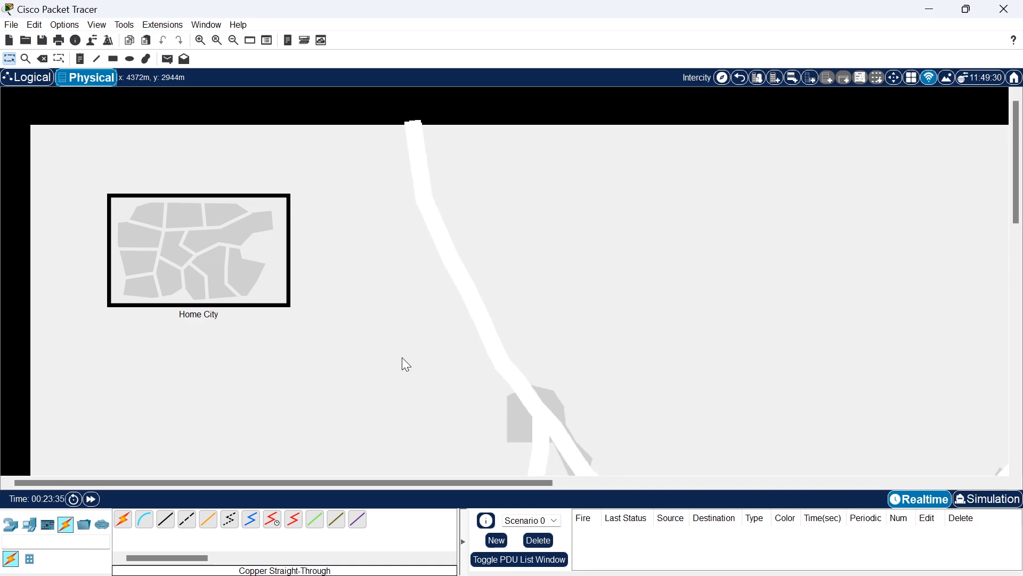
click(33, 80)
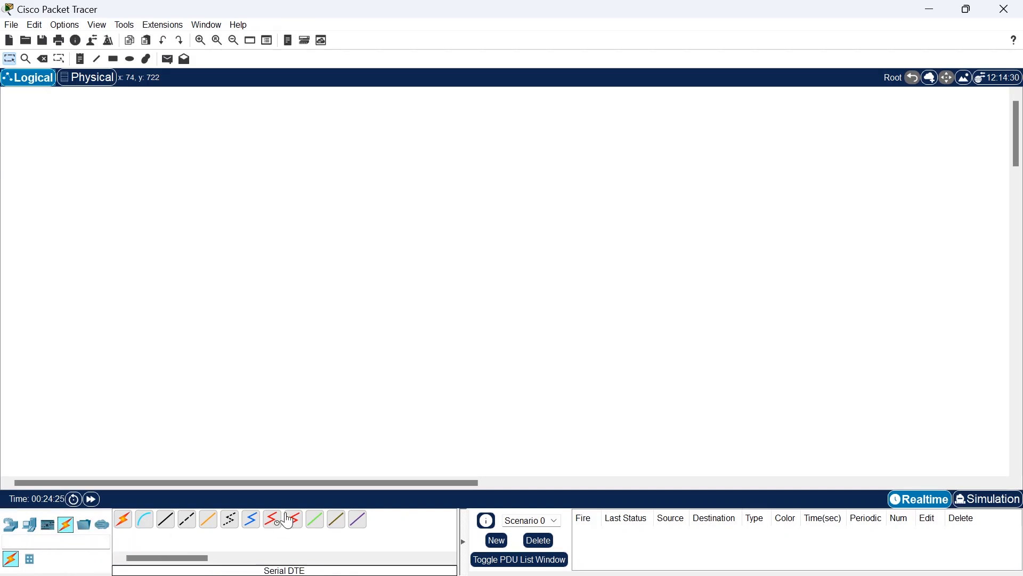
Place an ISR4331 router in the upper part of the empty logical workspace.
click(10, 525)
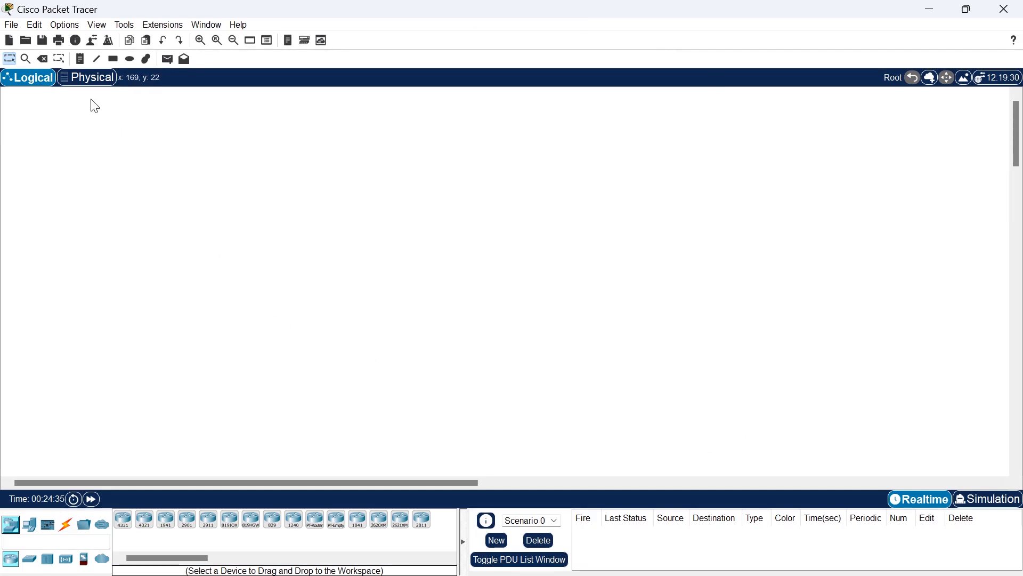
click(12, 24)
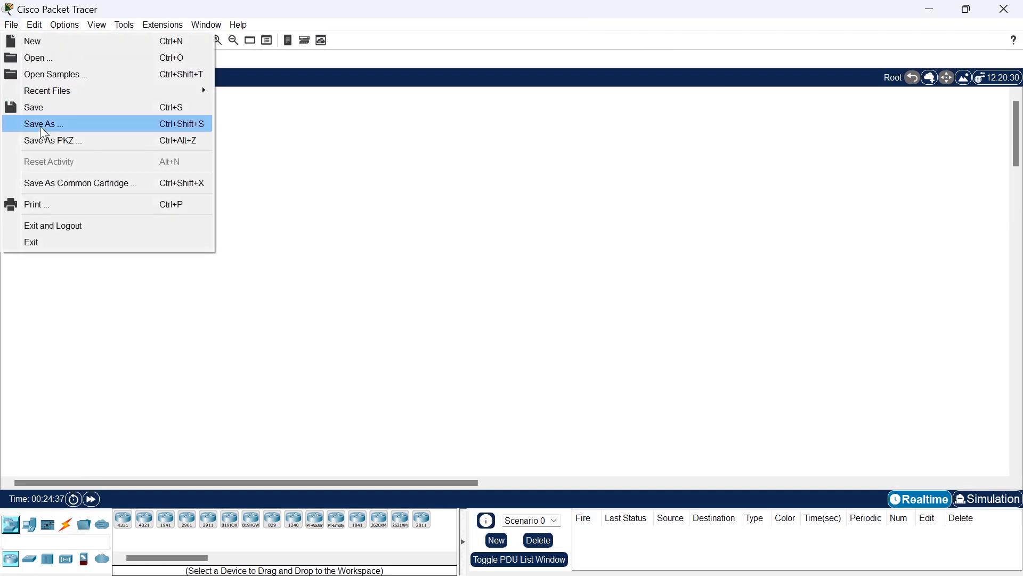
click(443, 219)
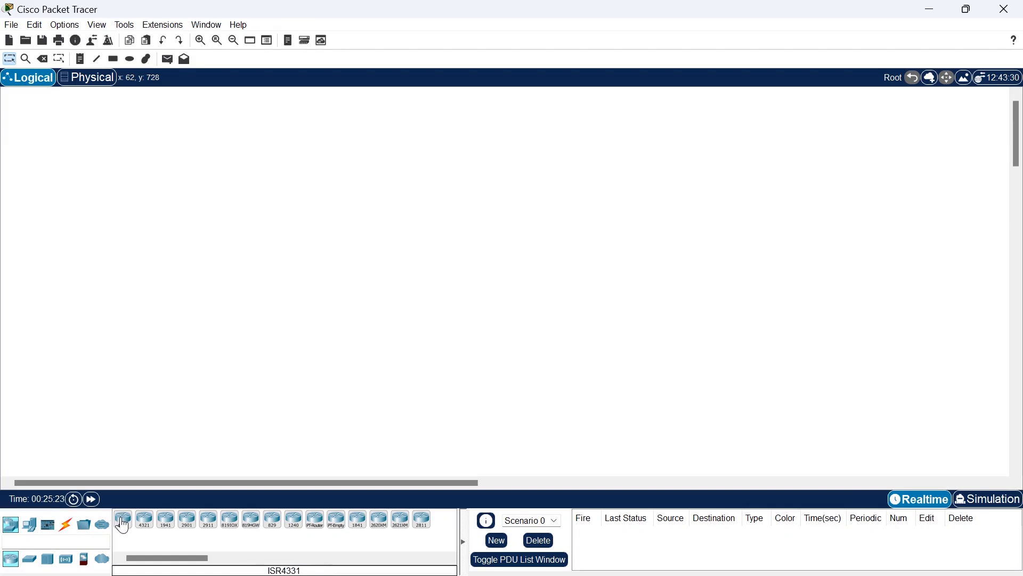
drag(123, 526, 308, 174)
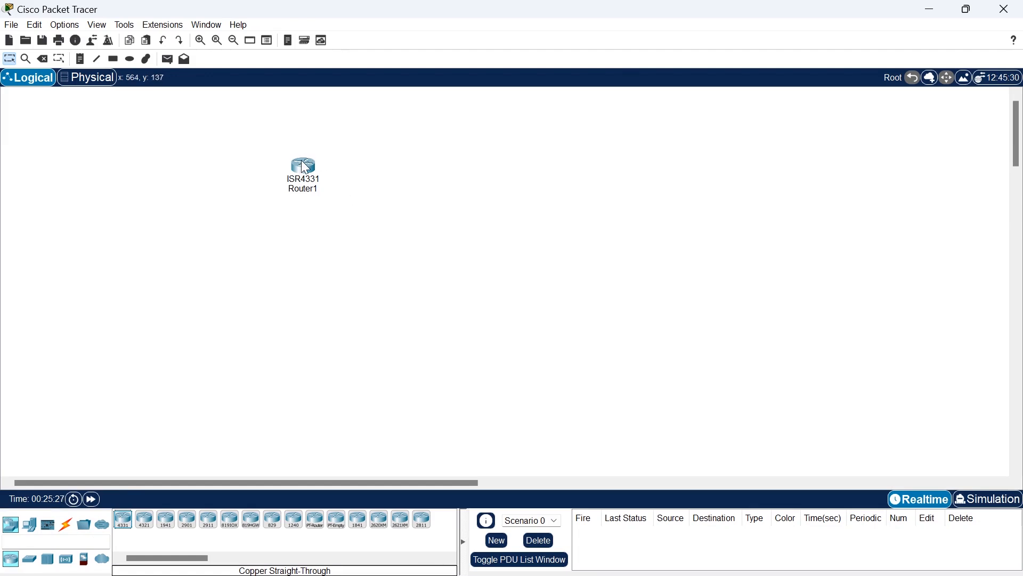
mouse_move(304, 168)
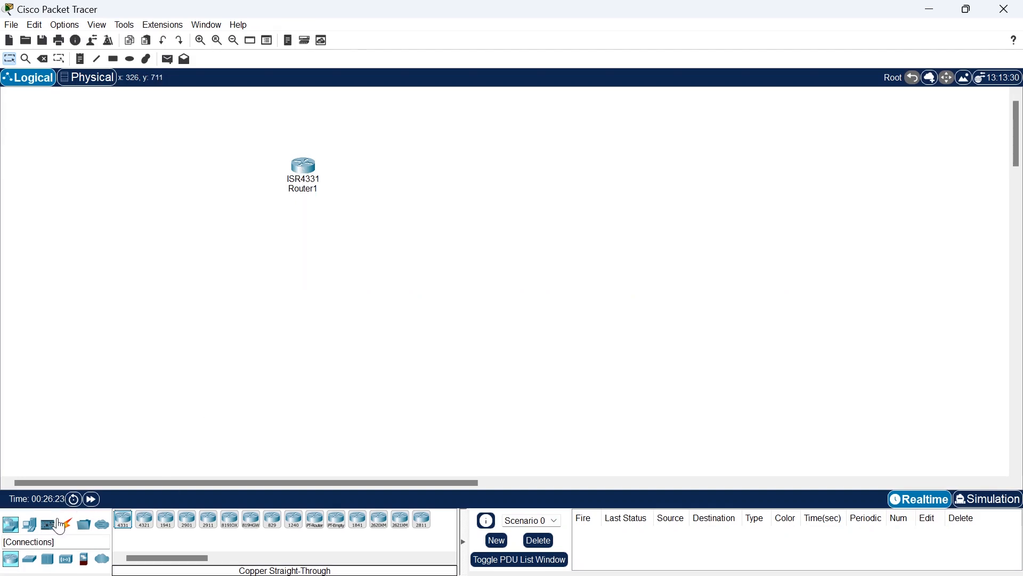
Place a 2960 IOS15 switch in the logical workspace to the right of the router.
click(29, 559)
click(122, 519)
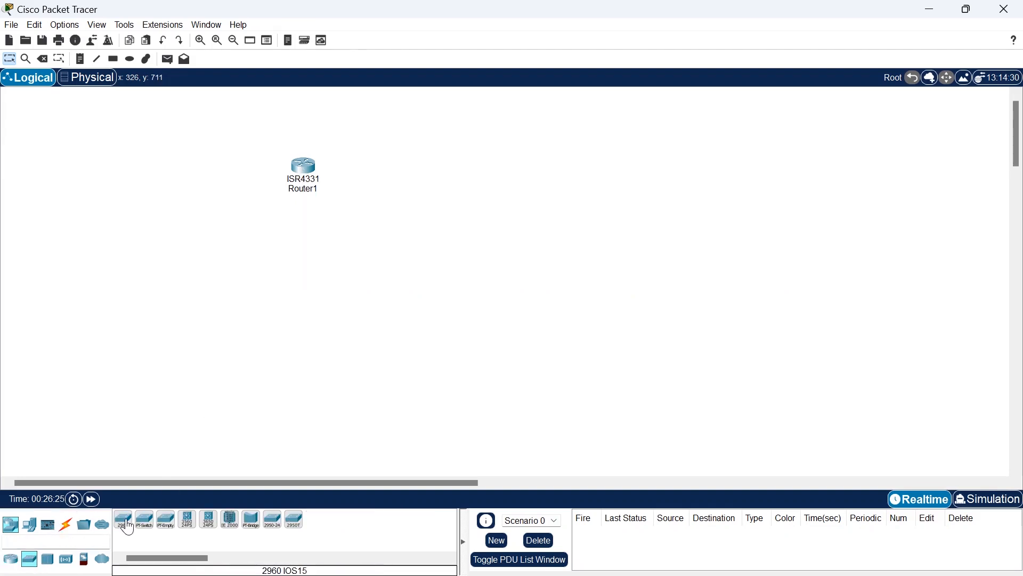
click(537, 187)
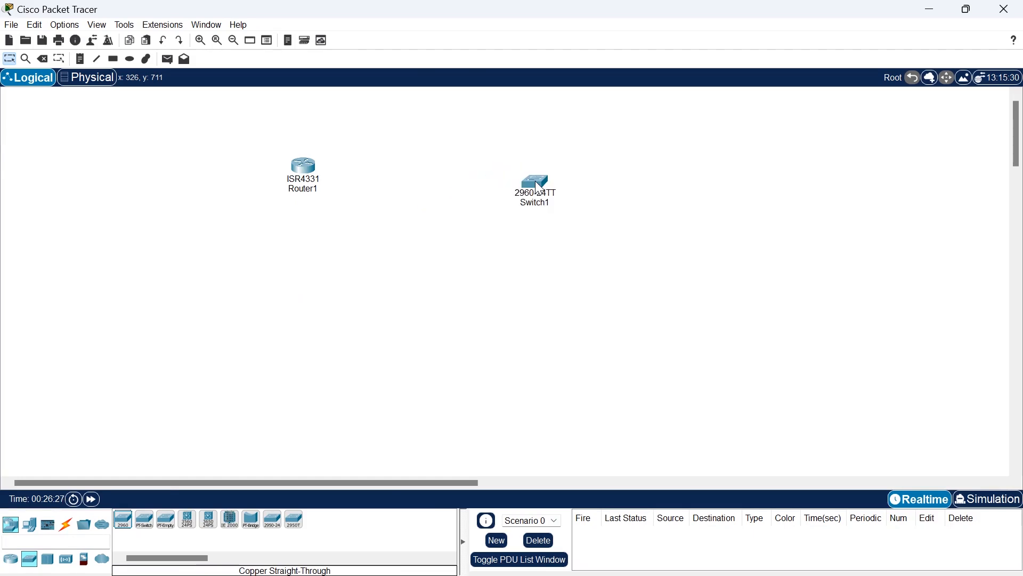
mouse_move(539, 191)
mouse_move(534, 185)
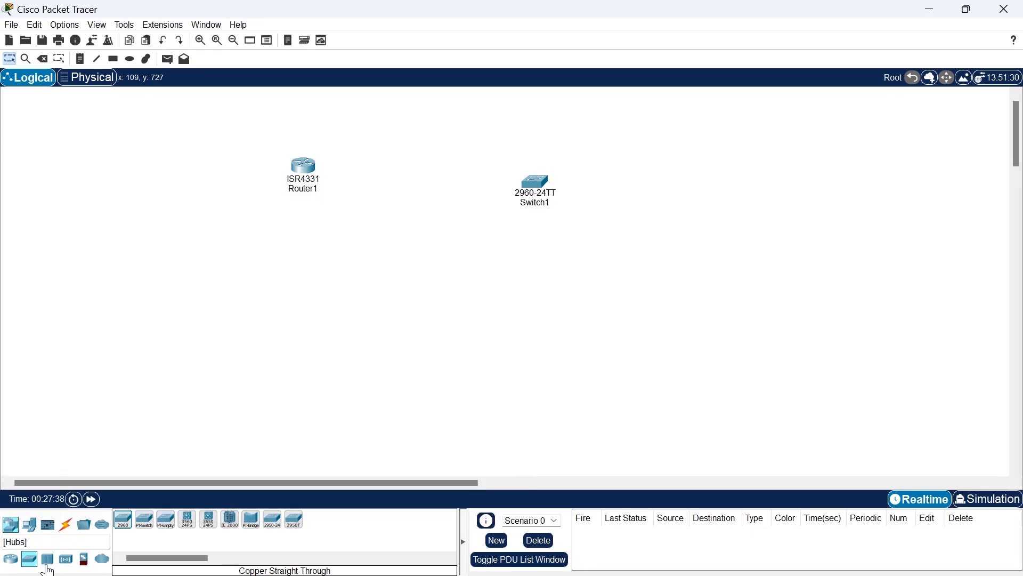
Place a PC end device directly below the switch.
click(29, 525)
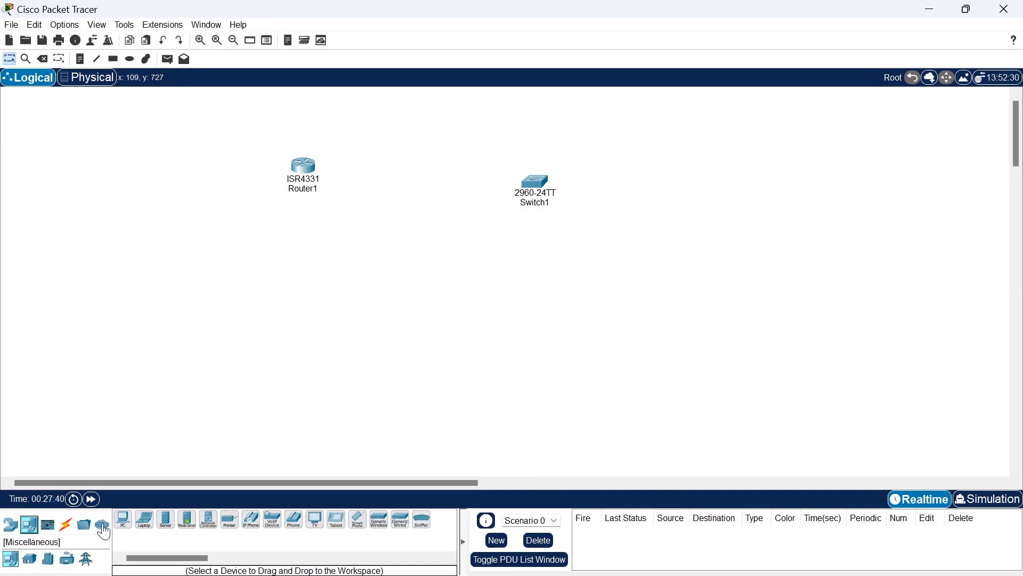
click(123, 519)
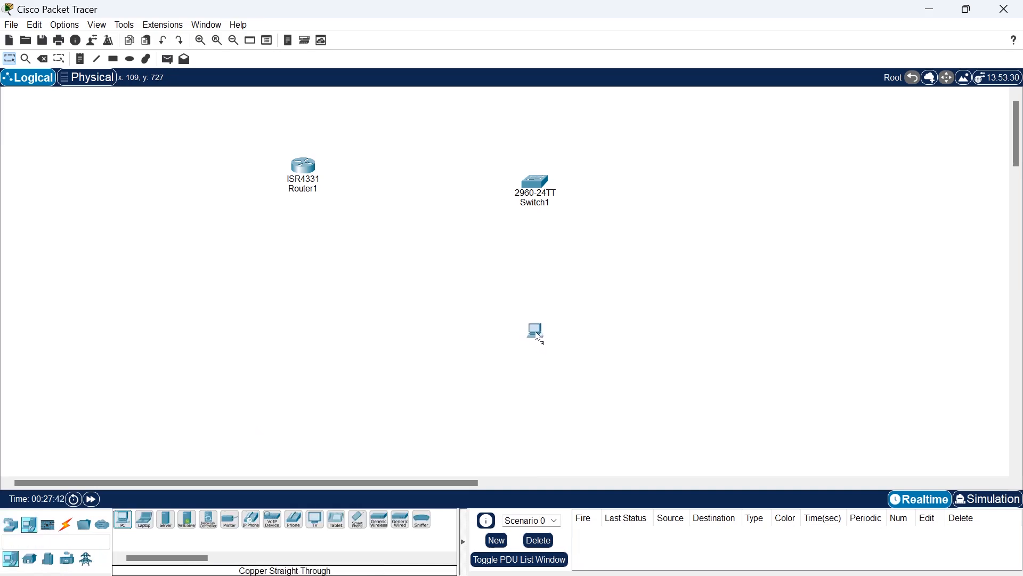
click(538, 337)
Connect the switch's FastEthernet0/1 port to the PC's FastEthernet0 port with a copper straight-through cable.
click(66, 525)
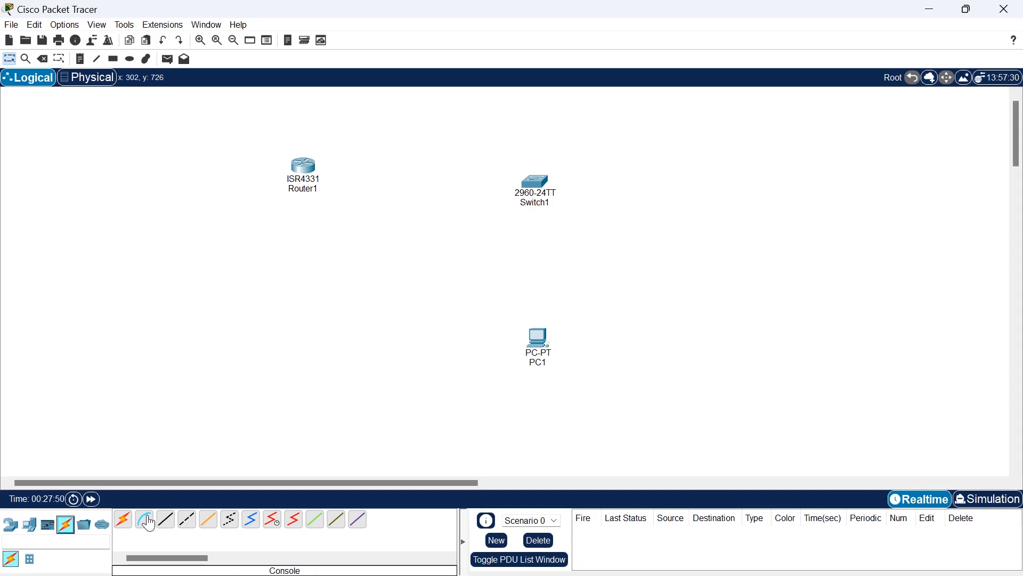
click(166, 519)
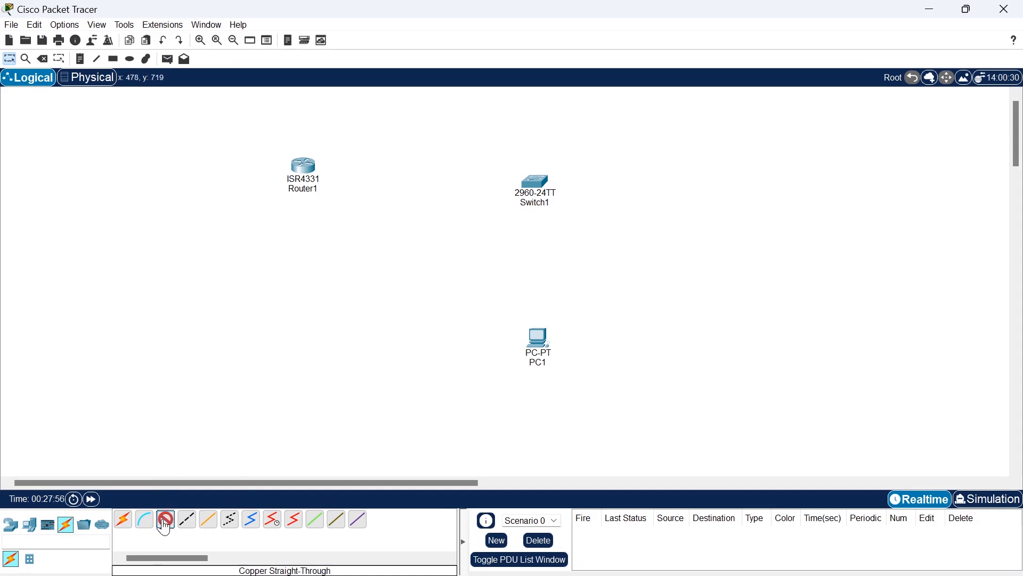
click(540, 191)
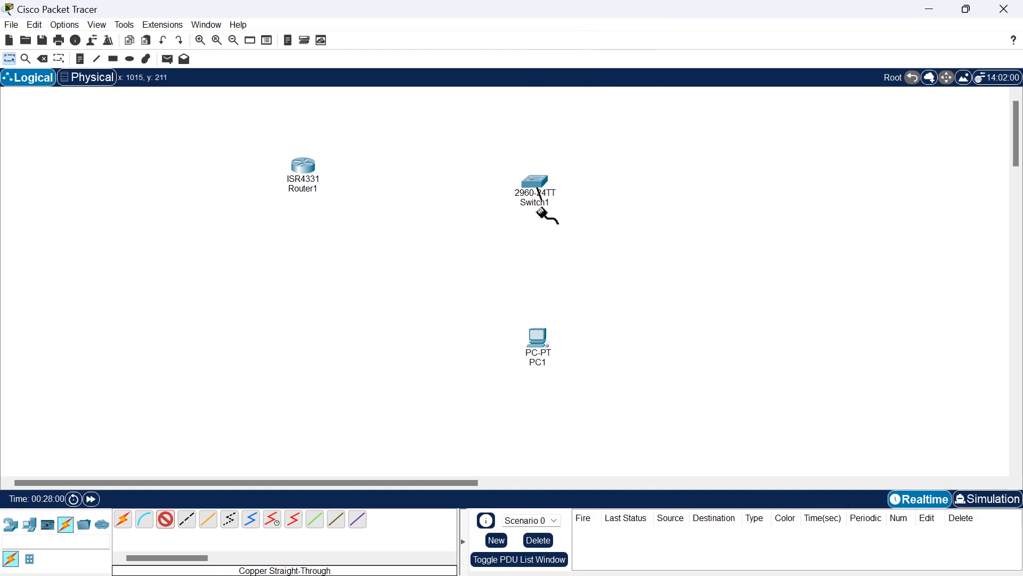
click(540, 345)
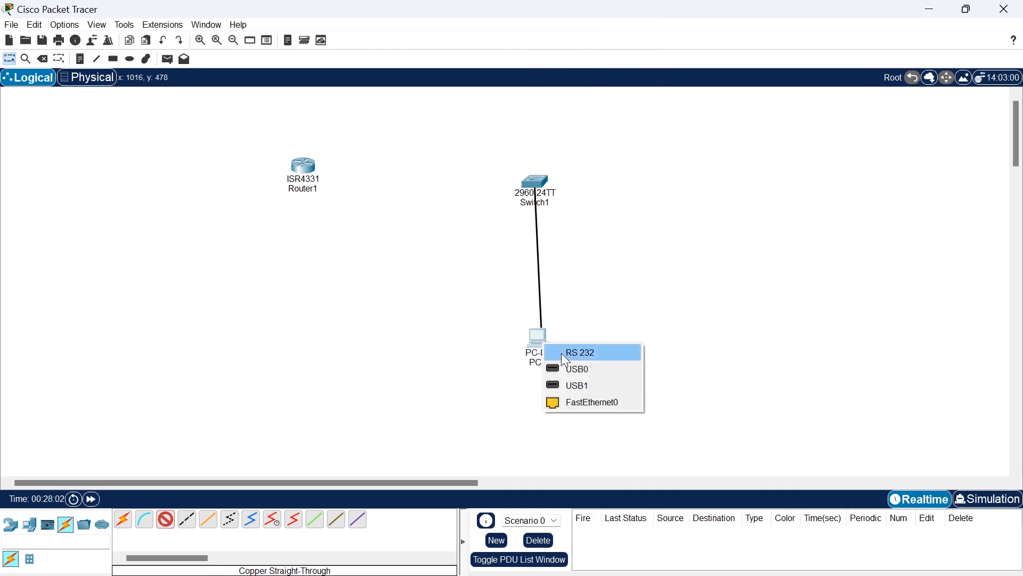
click(588, 399)
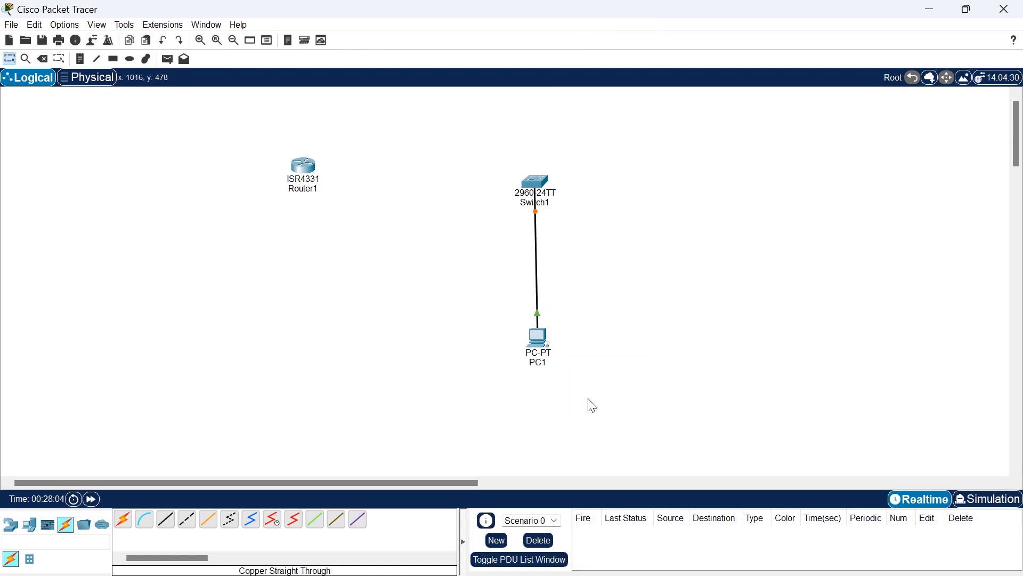
Start a command-line session on the switch to view its user EXEC prompt, and close the device window.
click(542, 183)
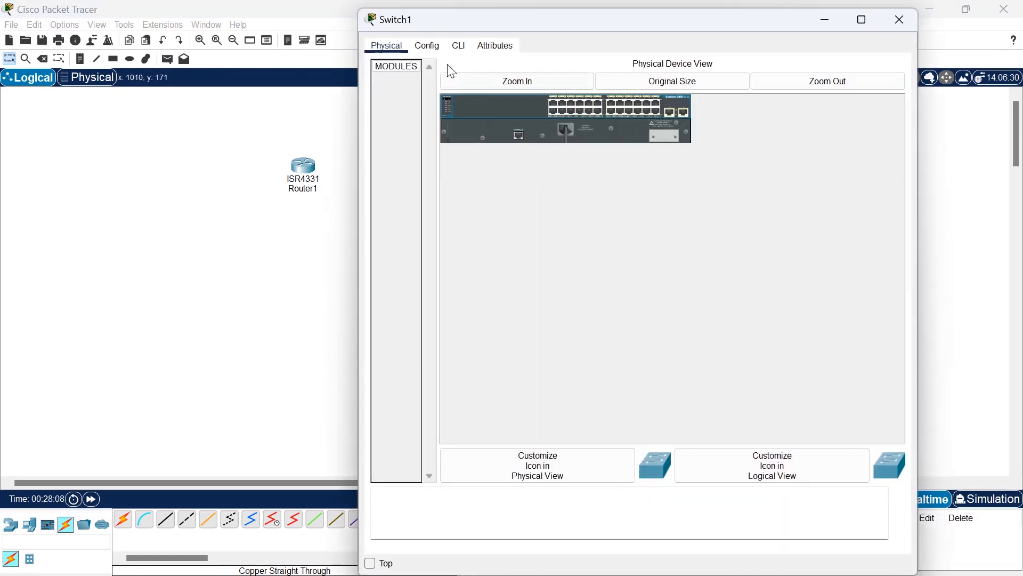
click(461, 49)
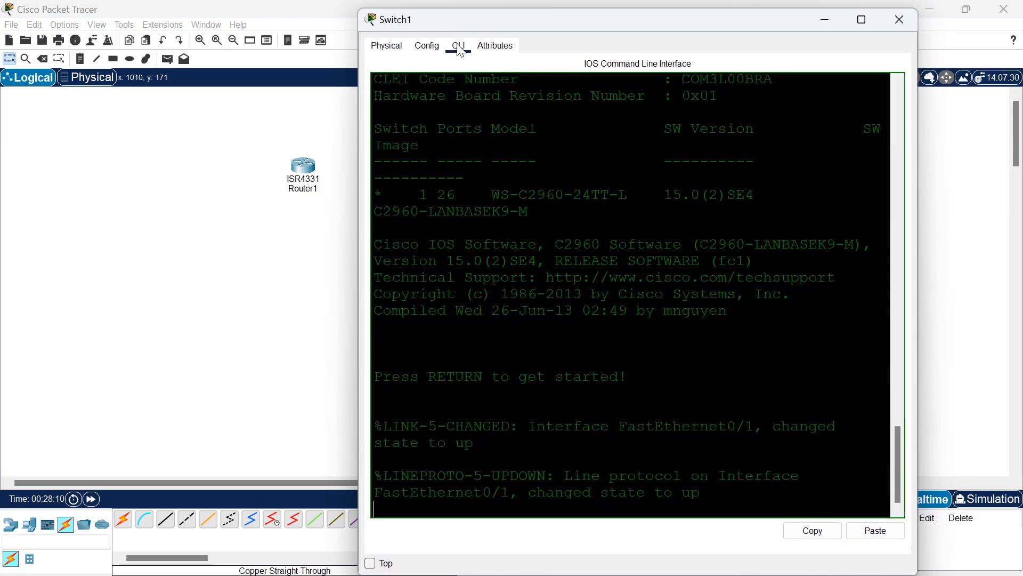
key(Return)
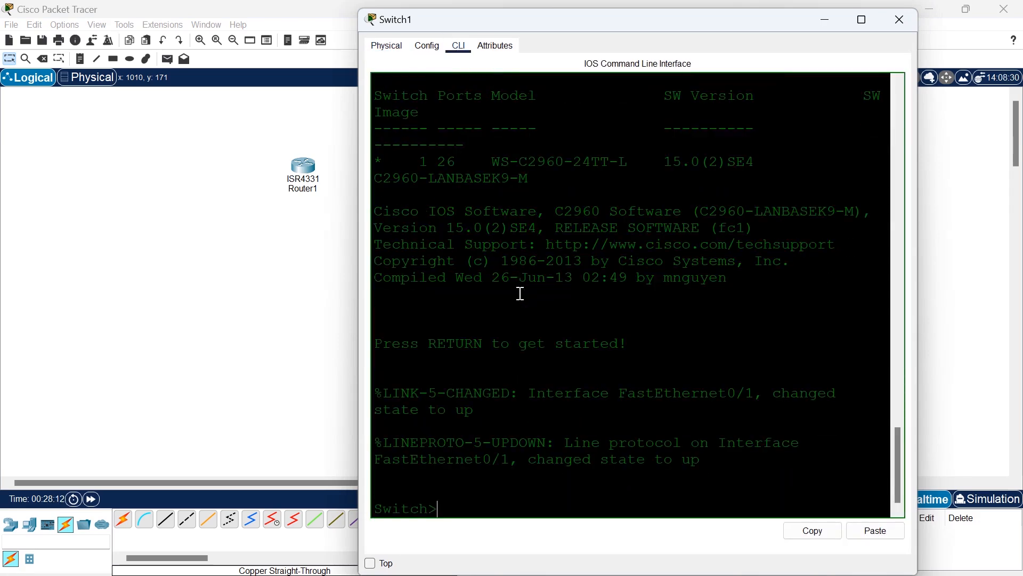
key(Return)
key(Return)
key(Return)
key(Return)
key(Return)
key(Return)
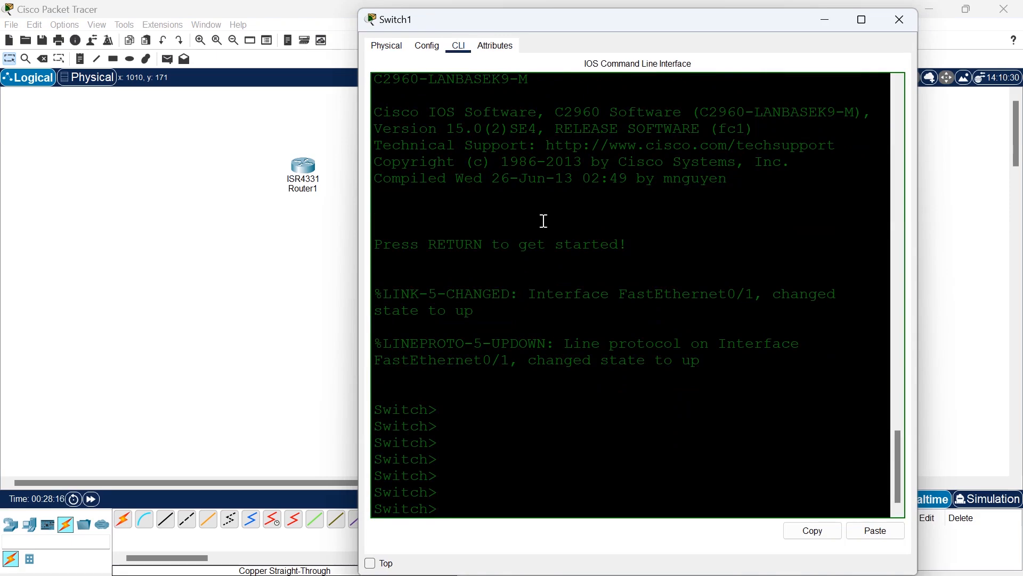
click(900, 19)
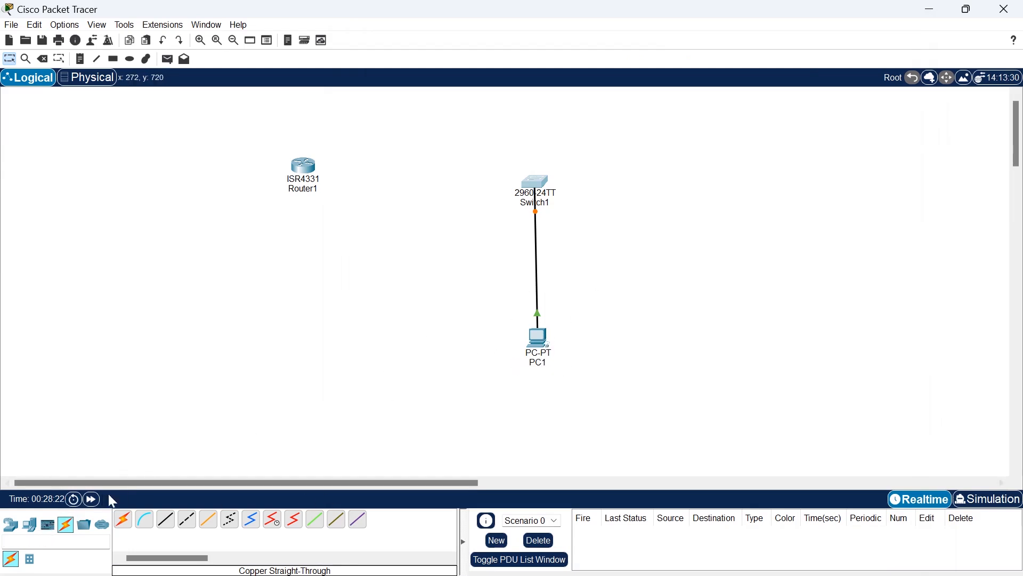
Connect the PC's RS 232 port to the switch's Console port with a console cable.
click(145, 518)
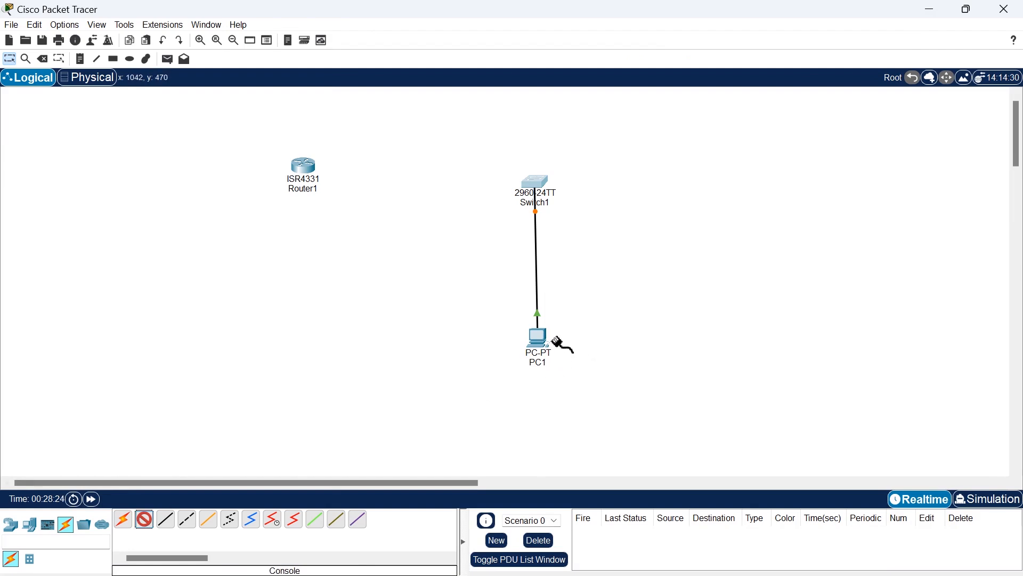
click(539, 337)
click(579, 348)
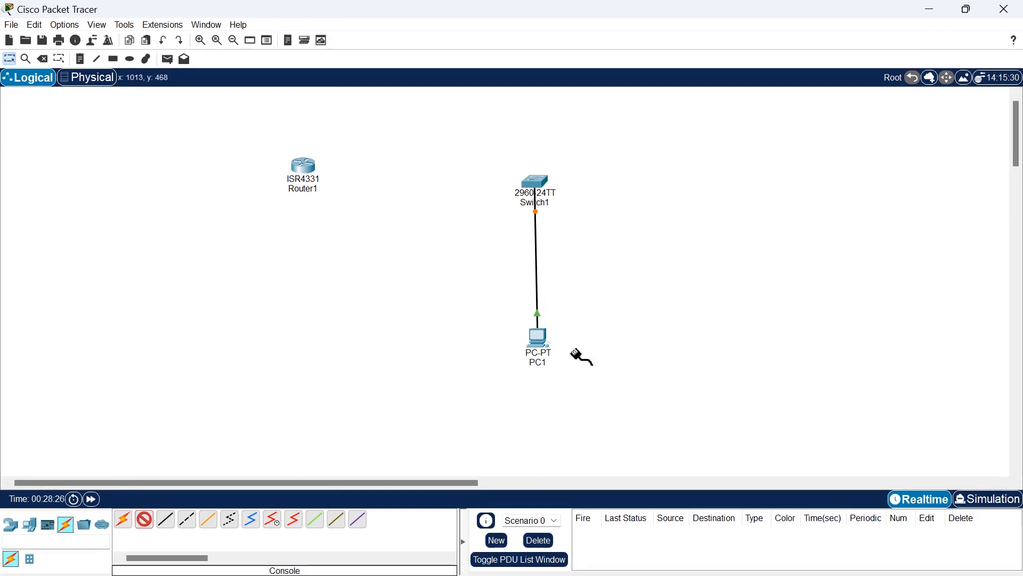
click(540, 179)
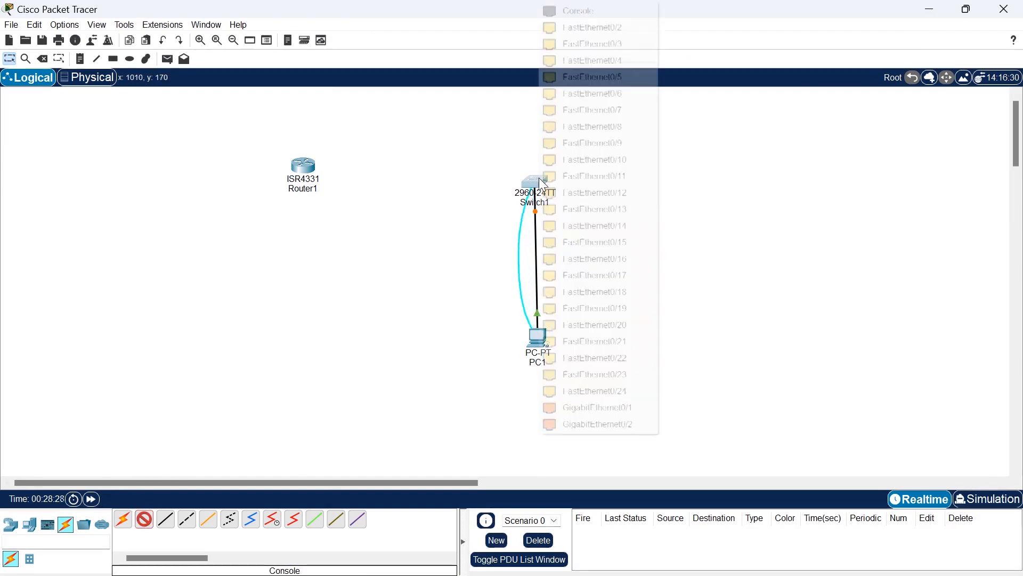
click(576, 12)
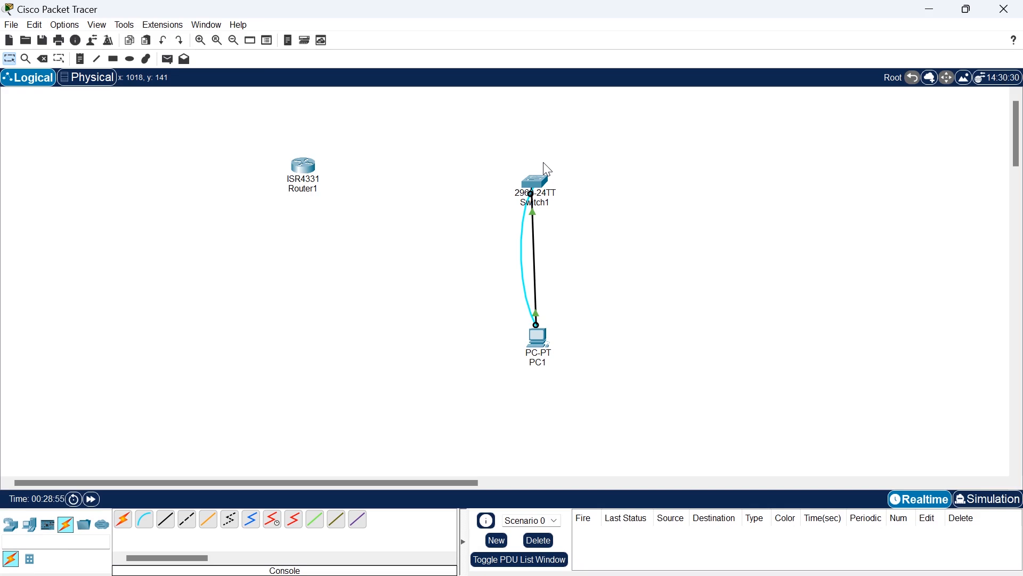
Open a terminal session on the PC with 9600 bits per second and 8 data bits, bring up the switch prompt, and close the PC window.
click(536, 337)
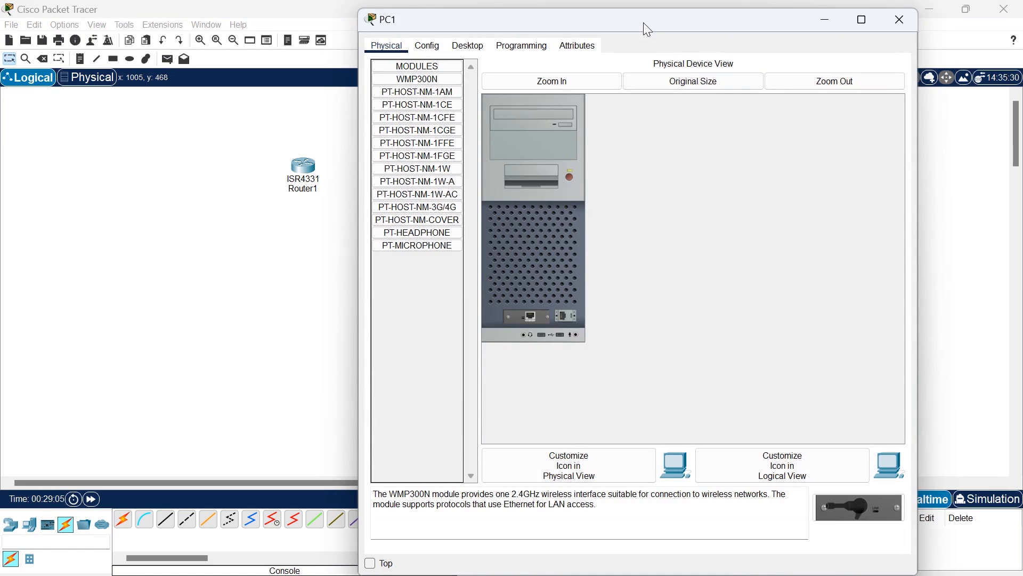
click(468, 47)
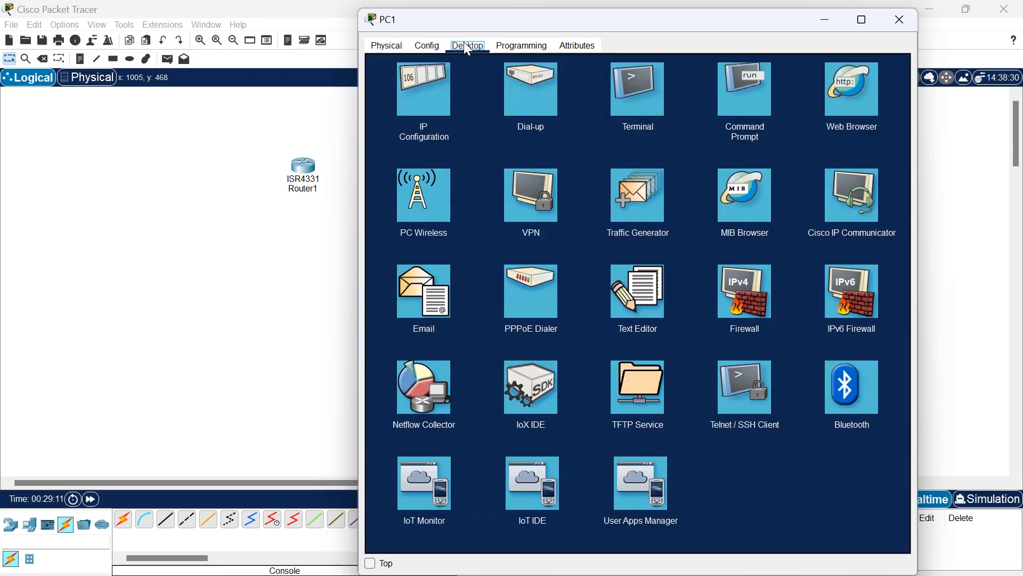
click(648, 106)
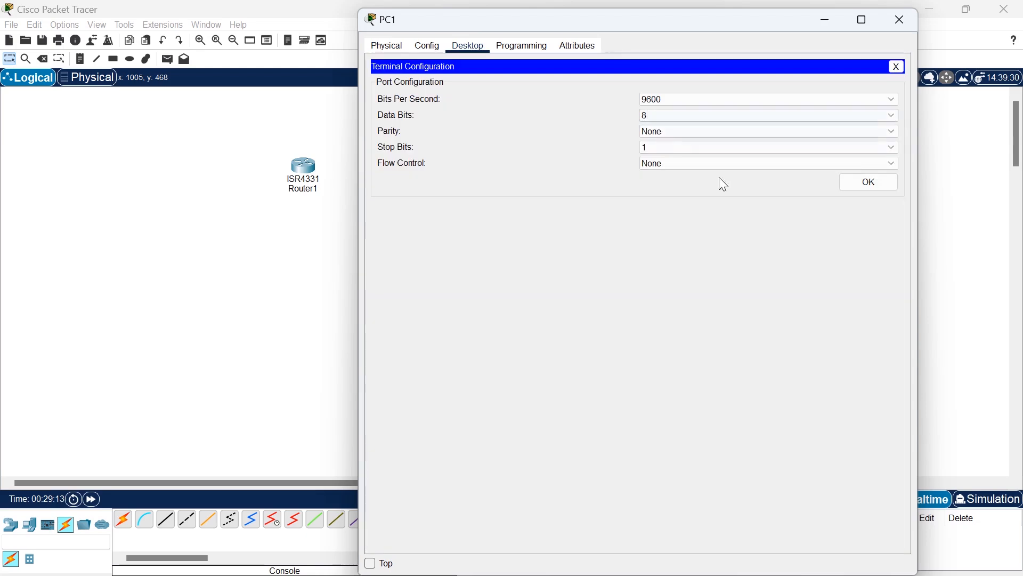
click(871, 182)
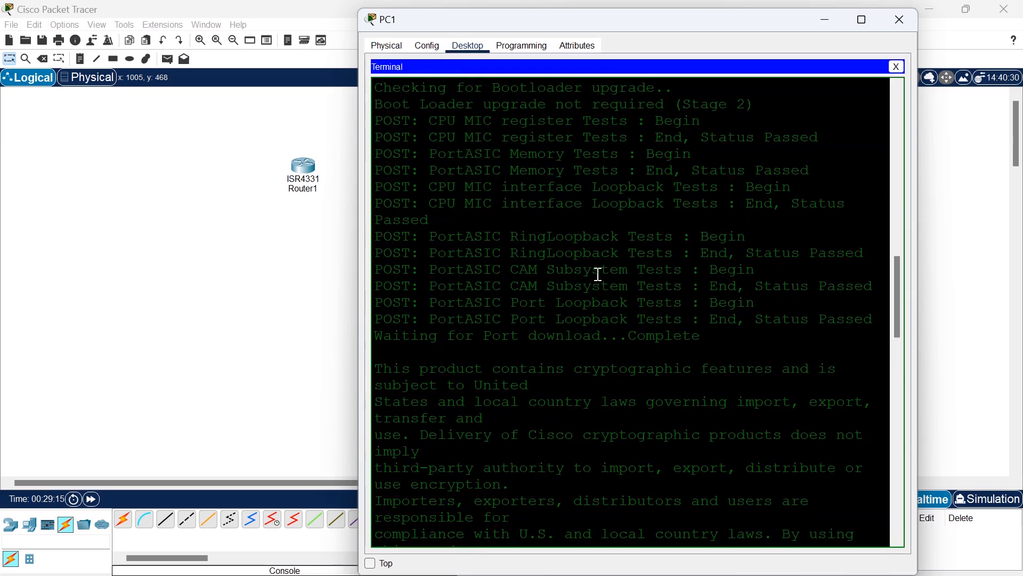
key(Return)
key(Return)
key(Return)
key(Return)
key(Return)
key(Return)
key(Return)
key(Return)
key(Return)
key(Return)
key(Return)
key(Return)
key(Return)
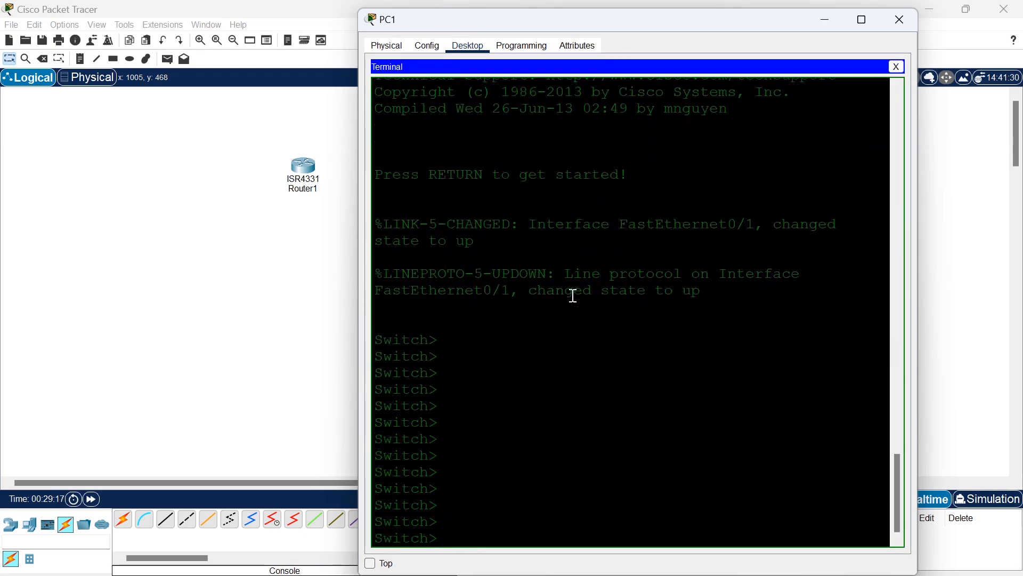
key(Return)
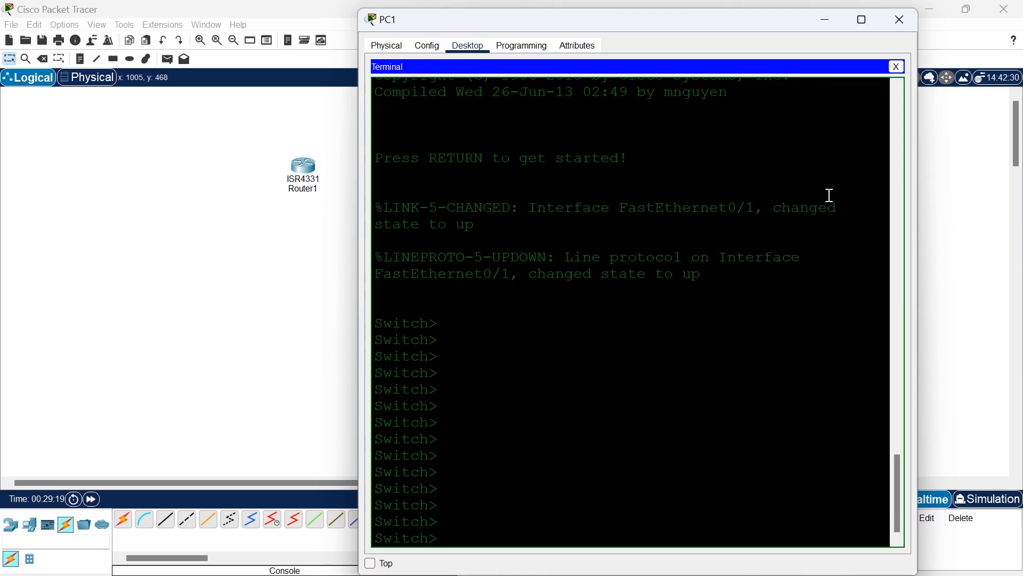
click(902, 19)
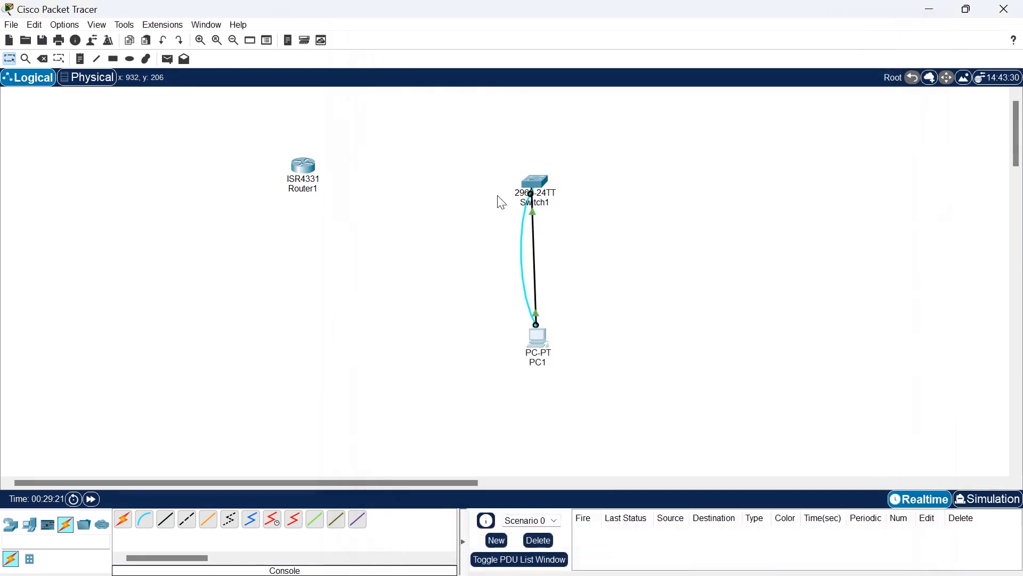
Open the switch's command line and highlight the > symbol of its user EXEC prompt.
click(541, 188)
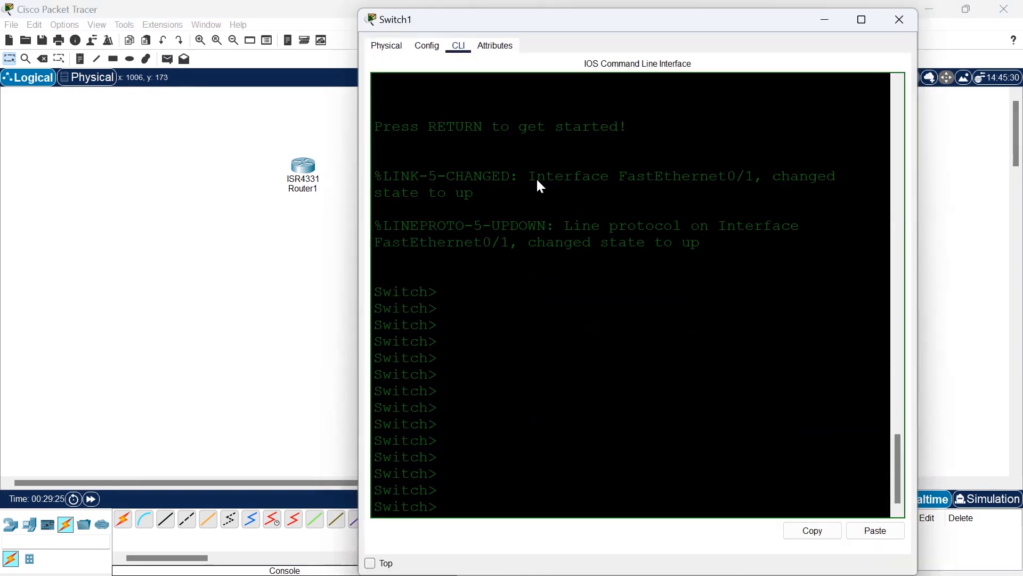
key(Return)
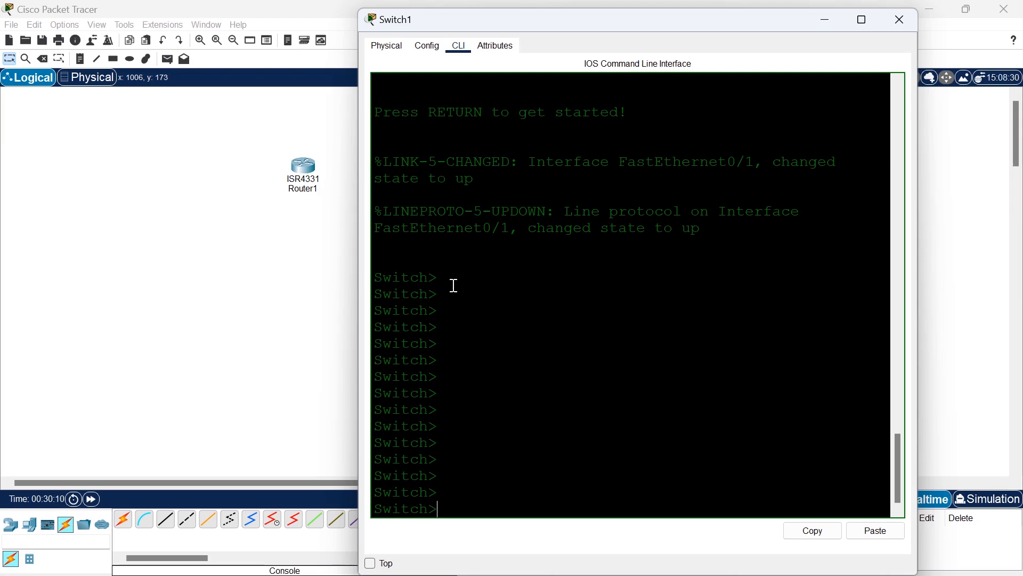
drag(445, 280, 431, 279)
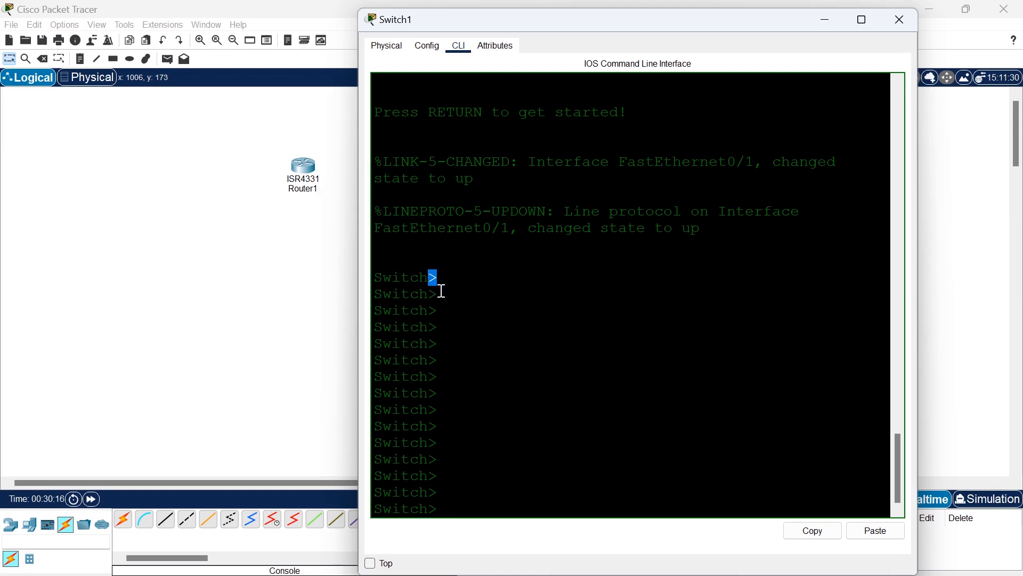
click(451, 296)
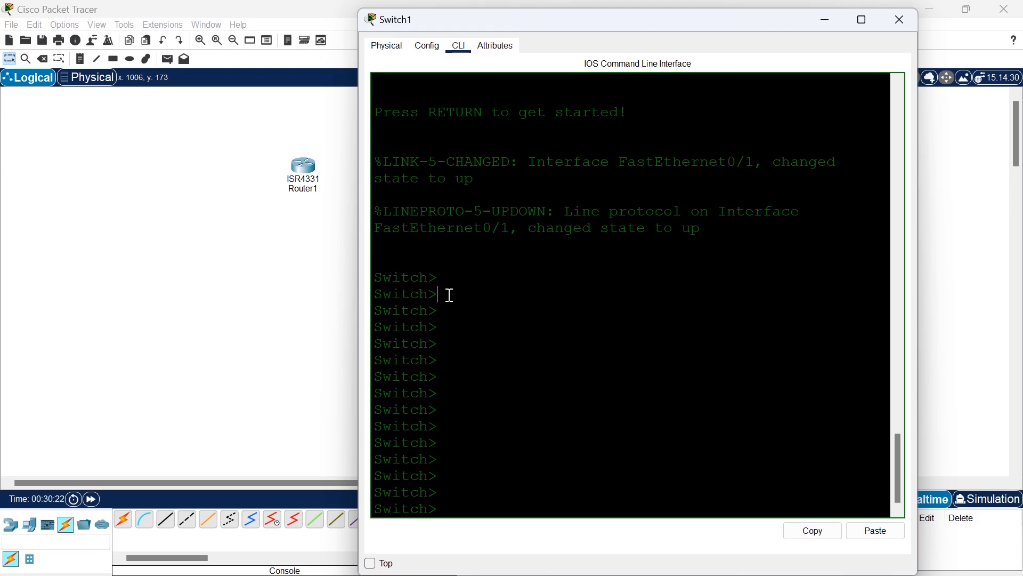
Enter privileged EXEC mode on the switch with the enable command and highlight the new prompt.
text(#)
drag(452, 507, 441, 508)
key(BackSpace)
text(enab)
key(Tab)
key(Return)
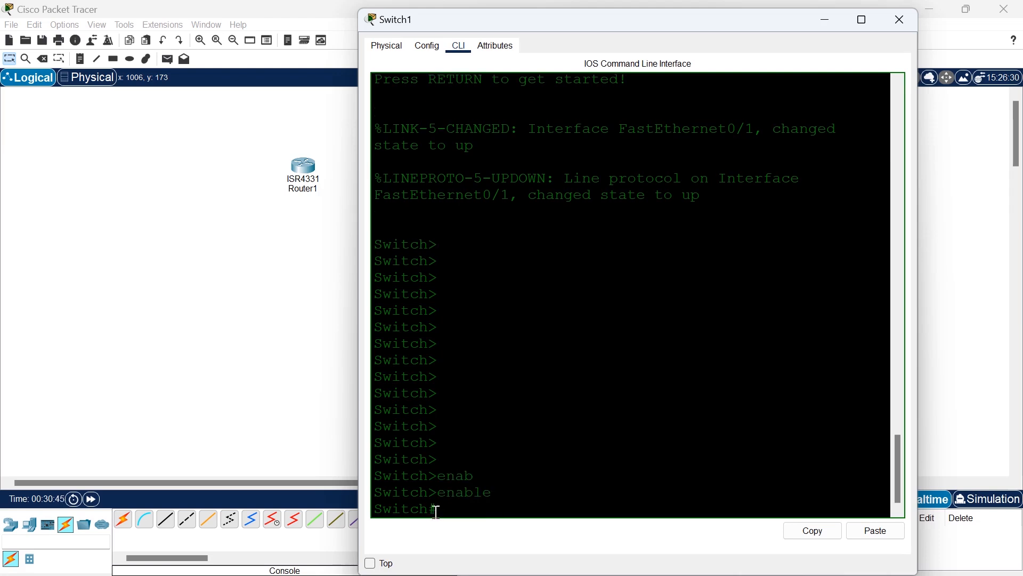
drag(434, 509, 377, 509)
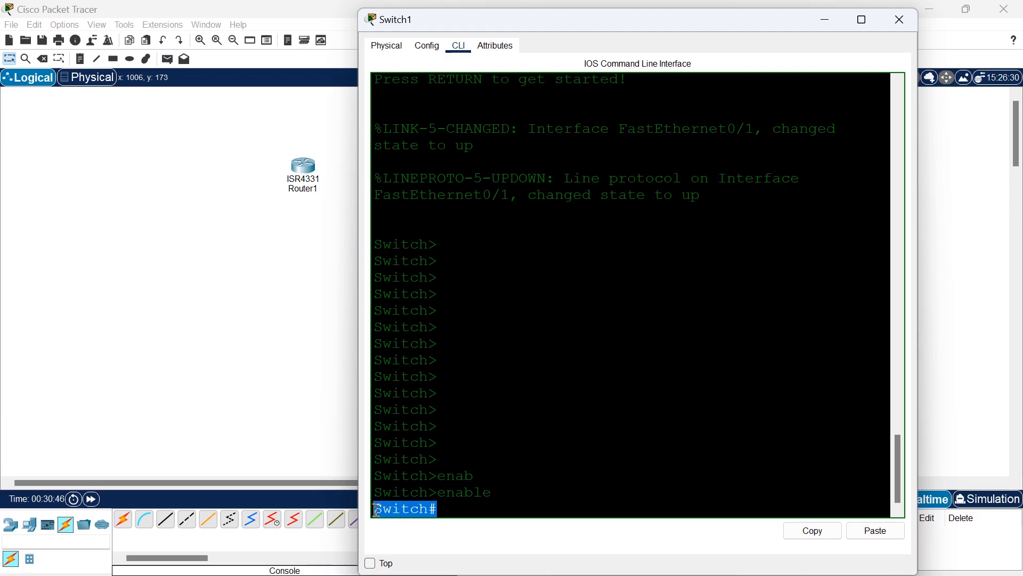
click(445, 508)
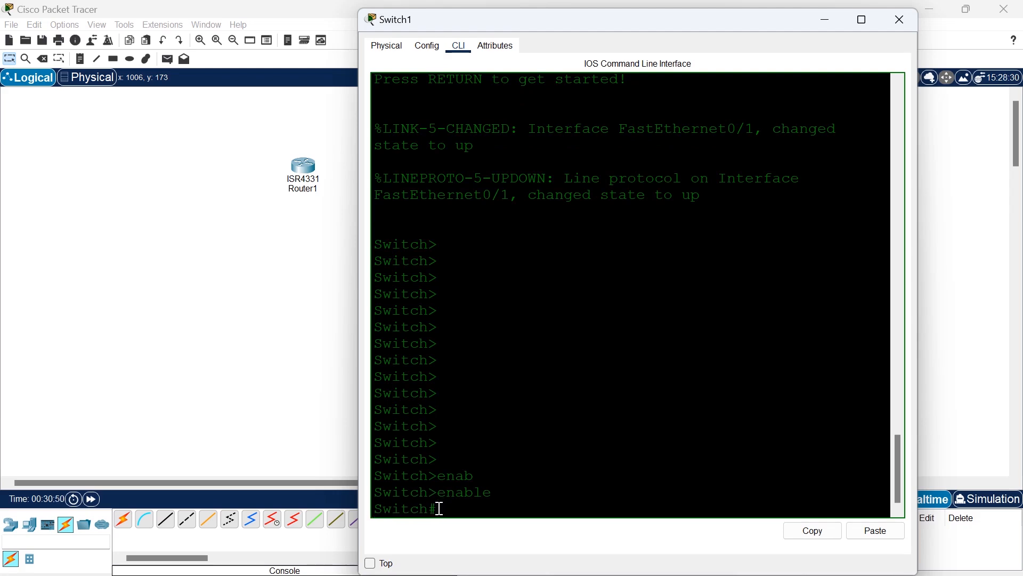
drag(439, 509, 434, 509)
click(450, 510)
Enter global configuration mode with configure terminal and highlight the (config)# part of the prompt.
text(conf)
key(Tab)
text(ter)
key(Tab)
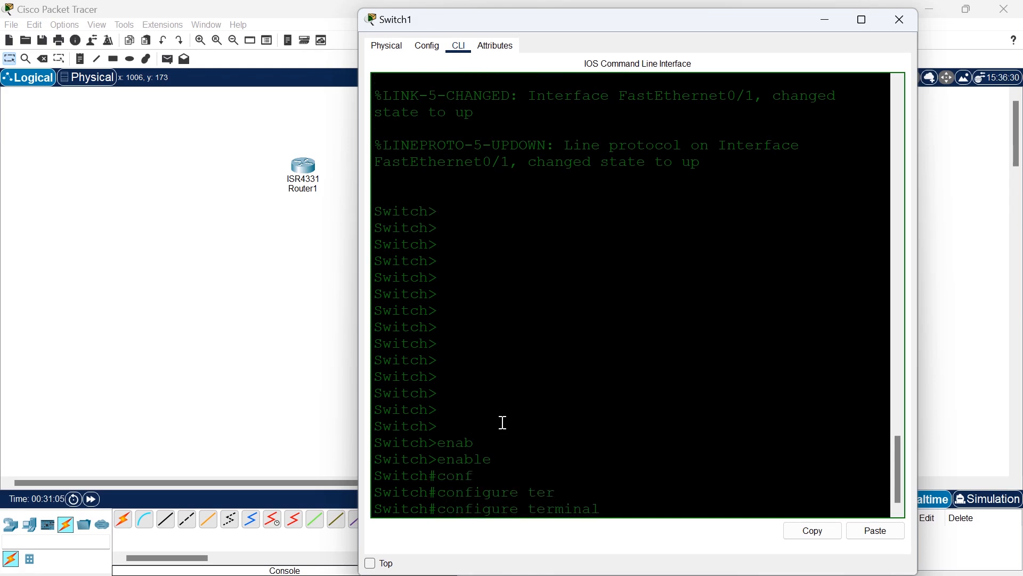
key(Return)
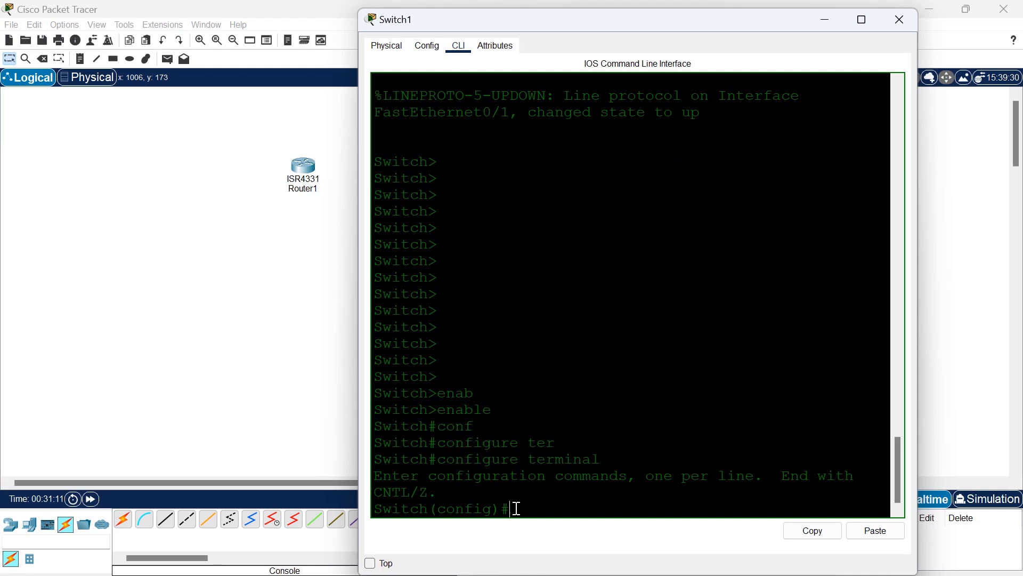
drag(500, 511, 430, 510)
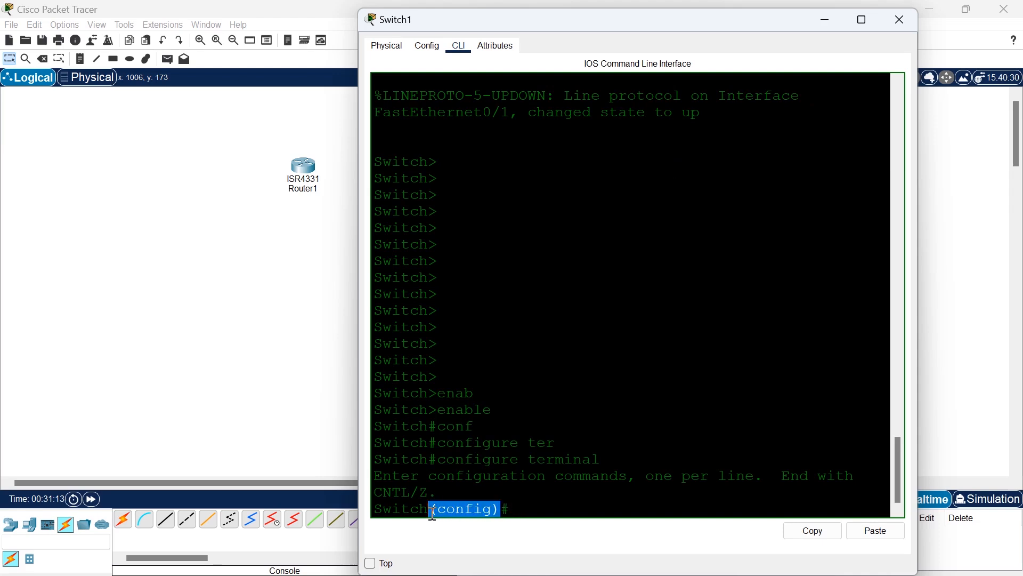
drag(511, 511, 502, 511)
click(526, 509)
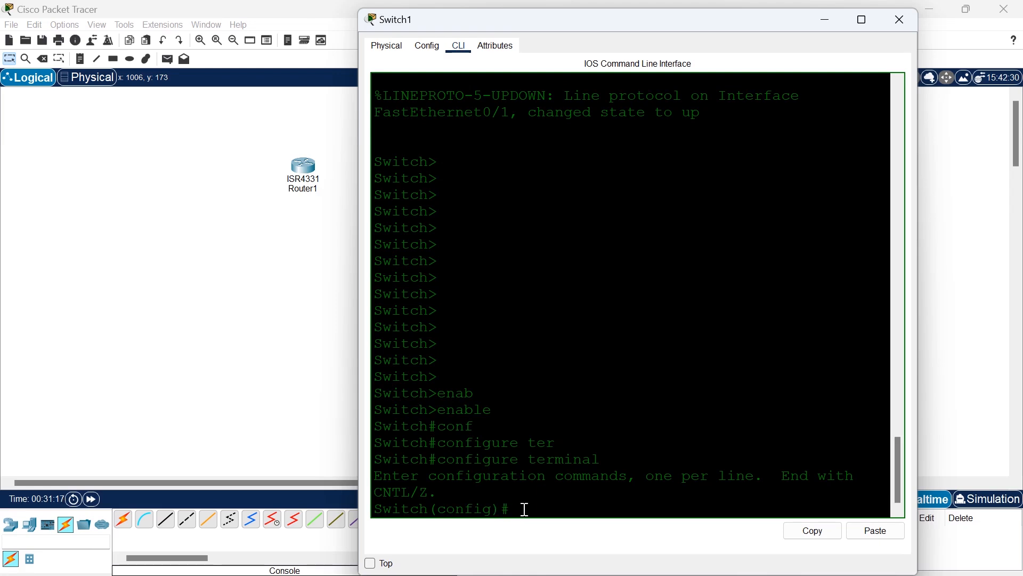
Exit configuration mode and privileged EXEC mode, and restart the console session at the user EXEC prompt.
text(exit)
key(Return)
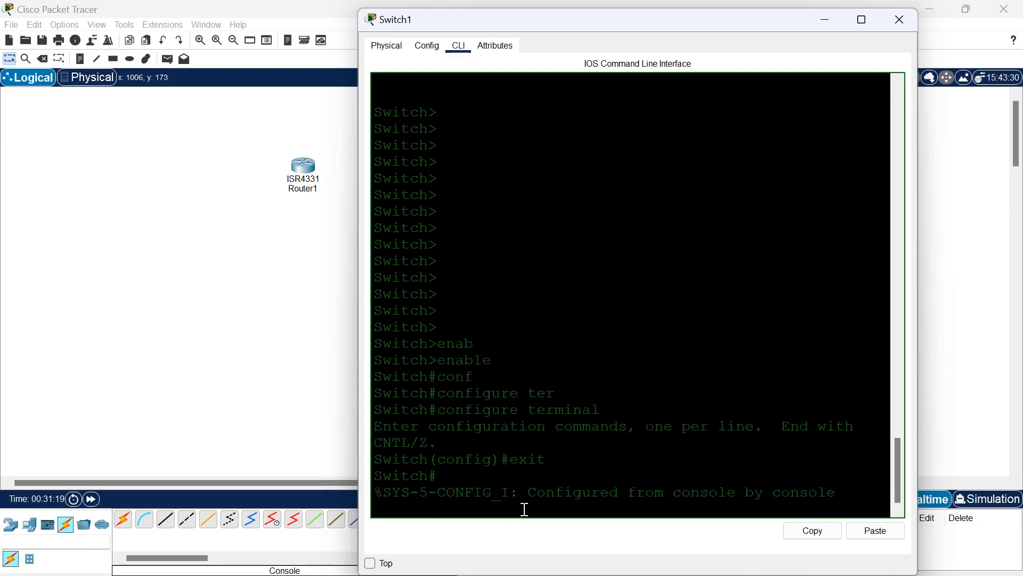
text(exit)
key(Return)
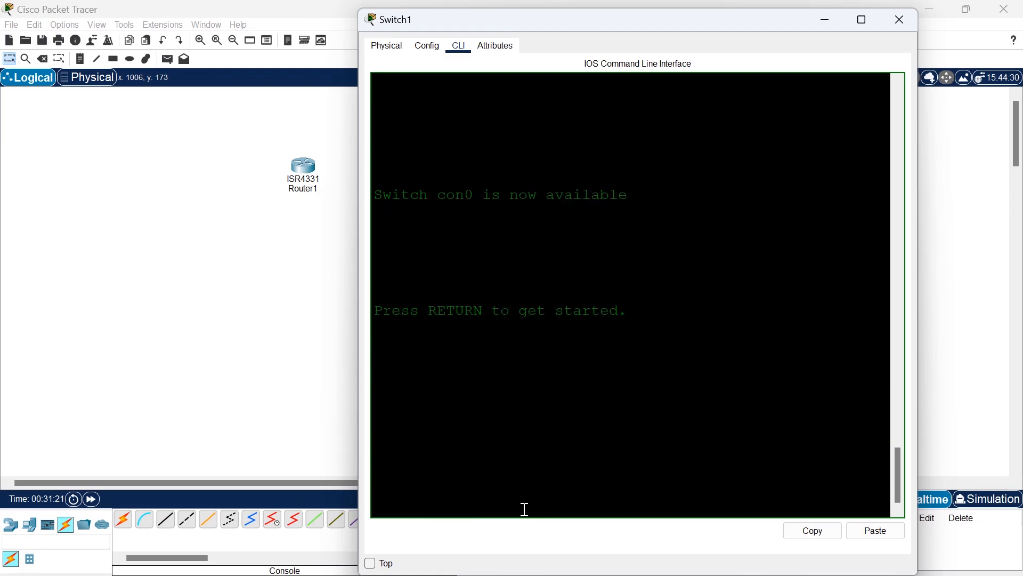
key(Return)
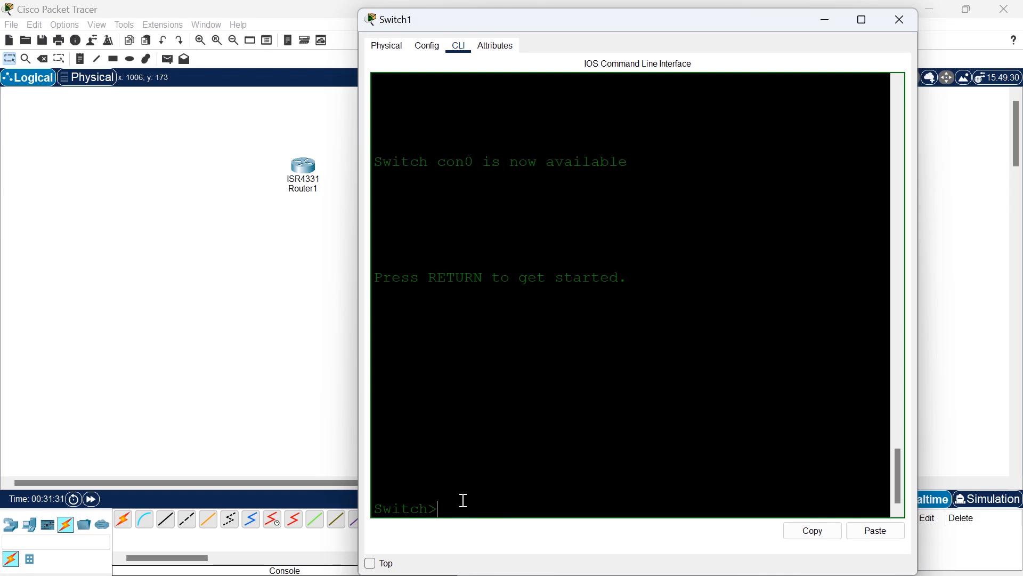
List the available user EXEC commands with ? and highlight the list, including the show command.
text(?)
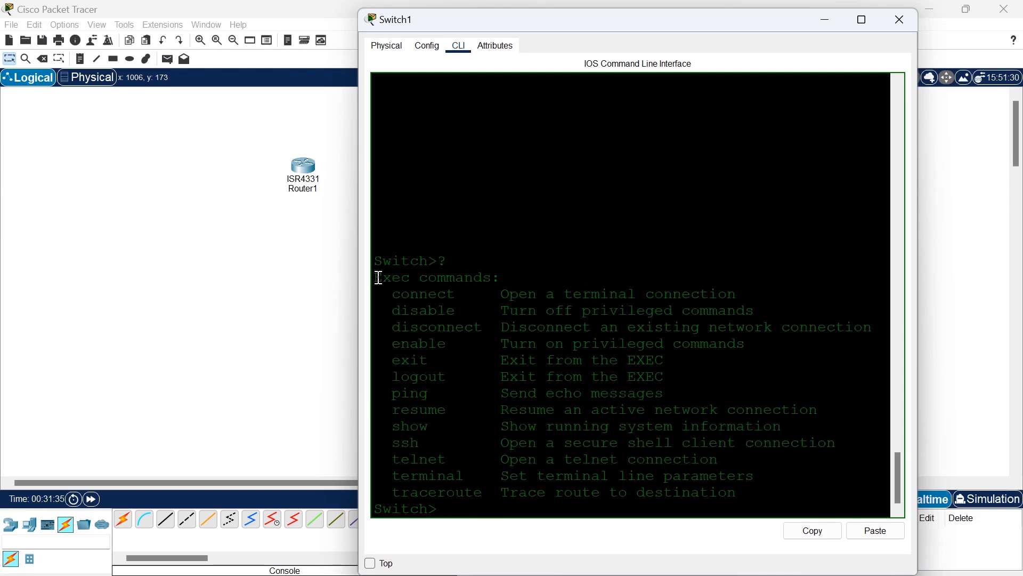
mouse_move(379, 277)
mouse_down()
mouse_move(491, 430)
mouse_move(569, 490)
mouse_up()
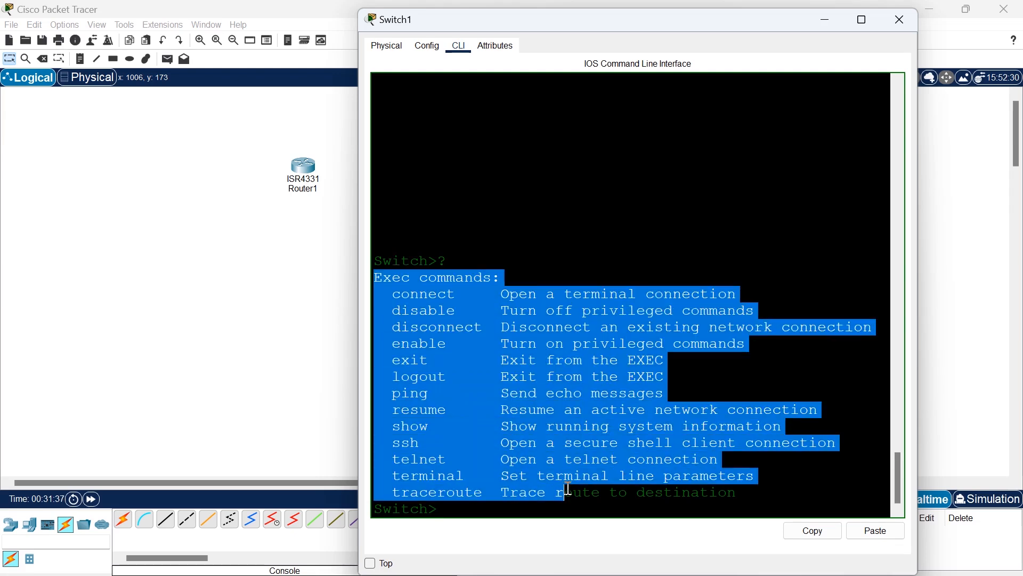
click(433, 426)
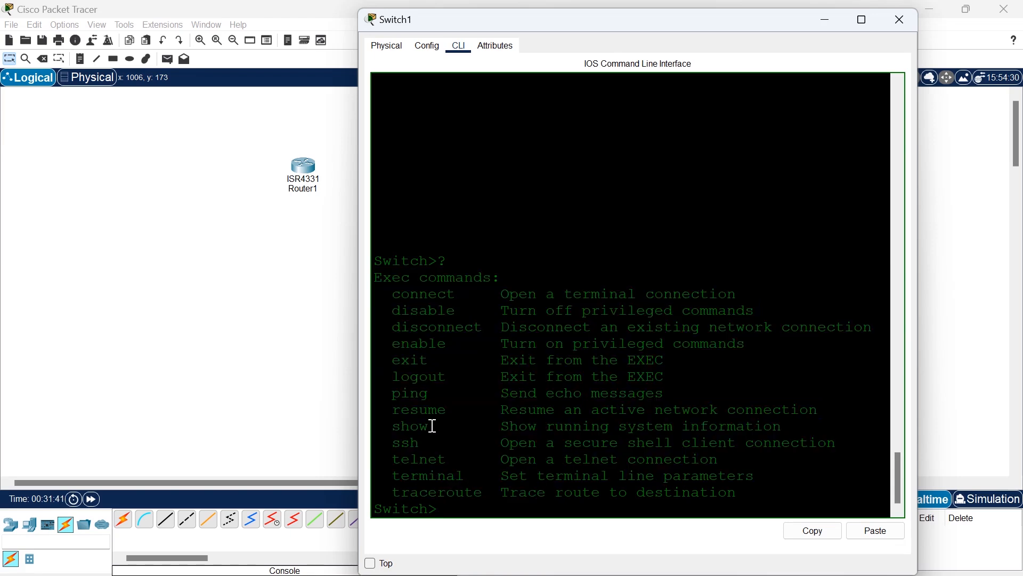
double_click(433, 426)
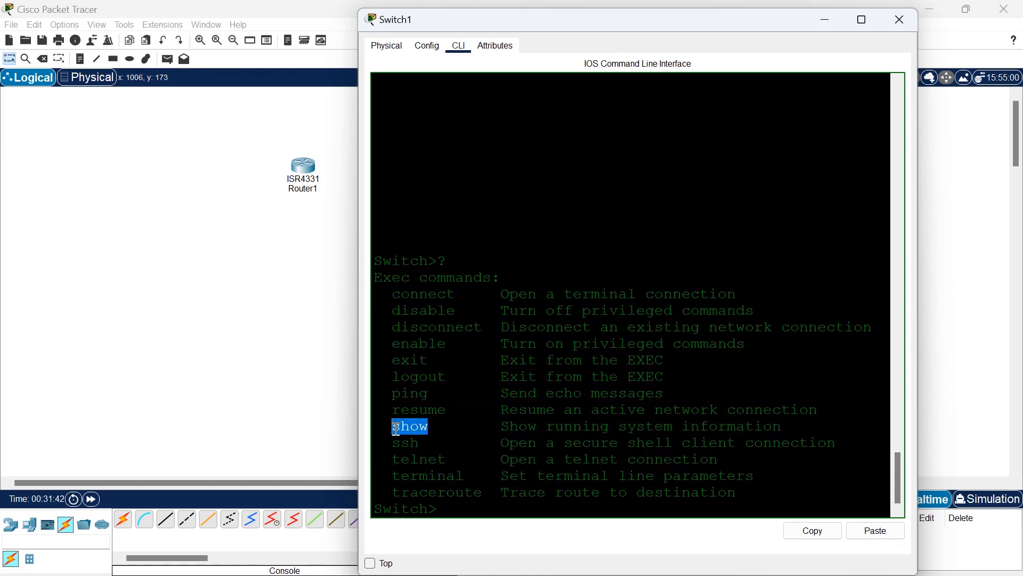
click(456, 504)
List the options of the show command with show ? and highlight the version option.
text(sh)
key(Tab)
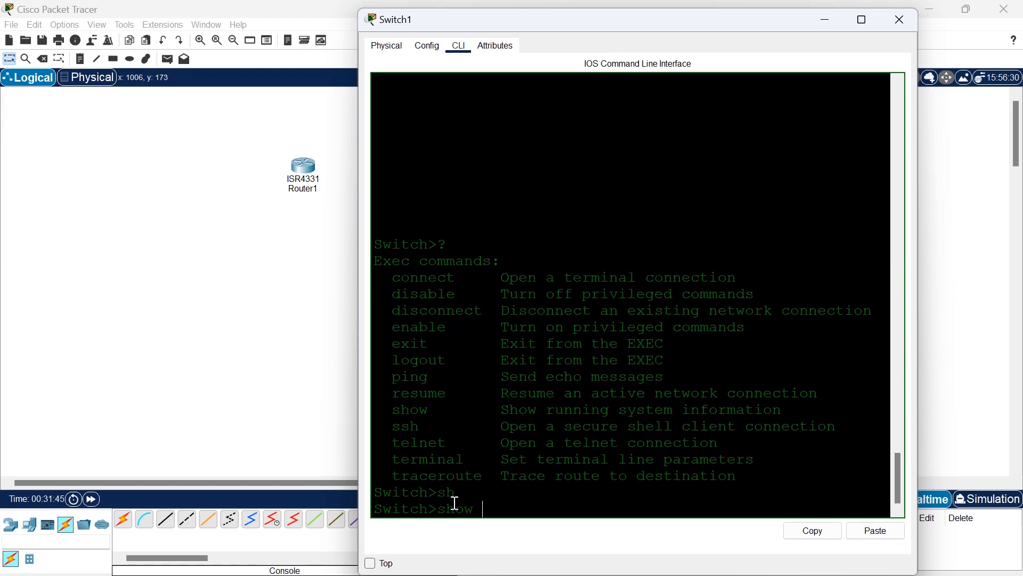
text(?)
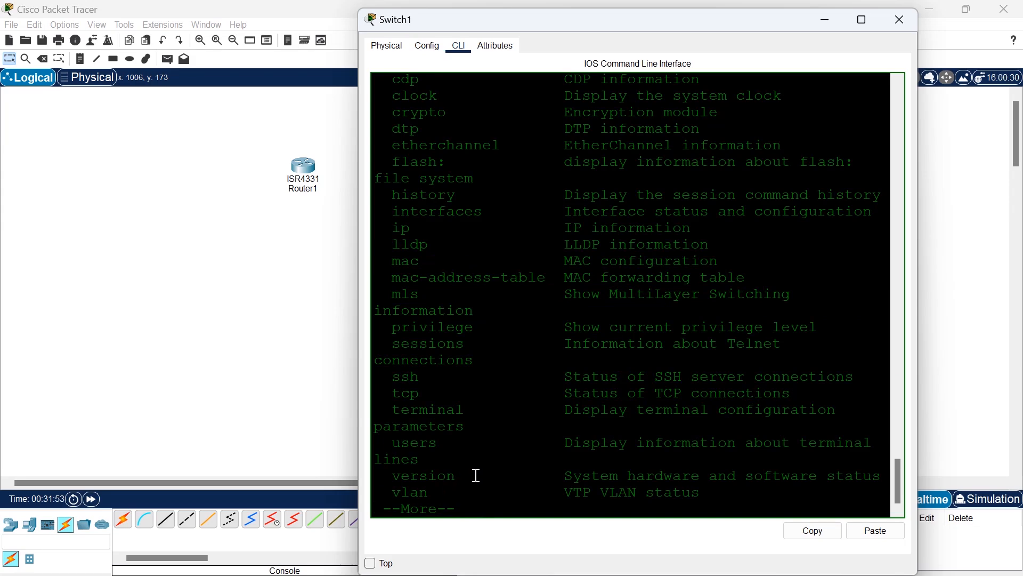
drag(472, 475, 412, 475)
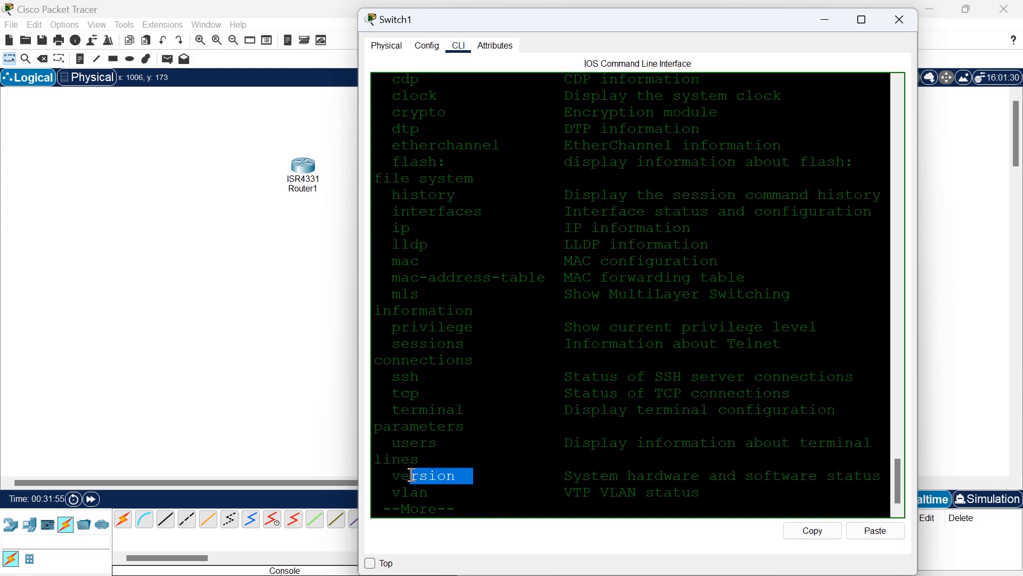
Quit the paged help list and run show version on the switch.
text(qver)
key(Tab)
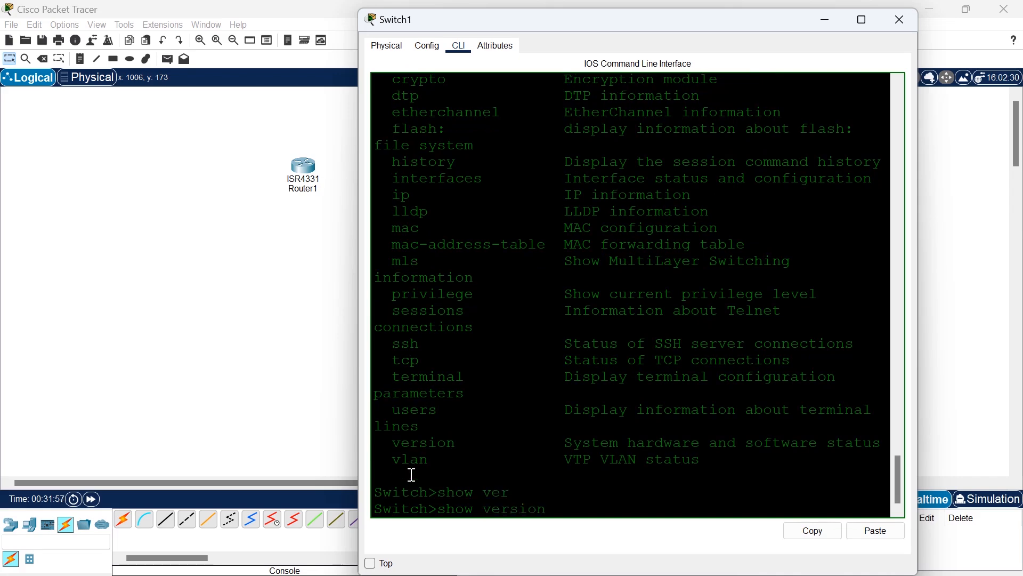
key(Return)
Examine the show version output from its beginning and highlight the switch uptime line.
scroll(549, 368, up, 3)
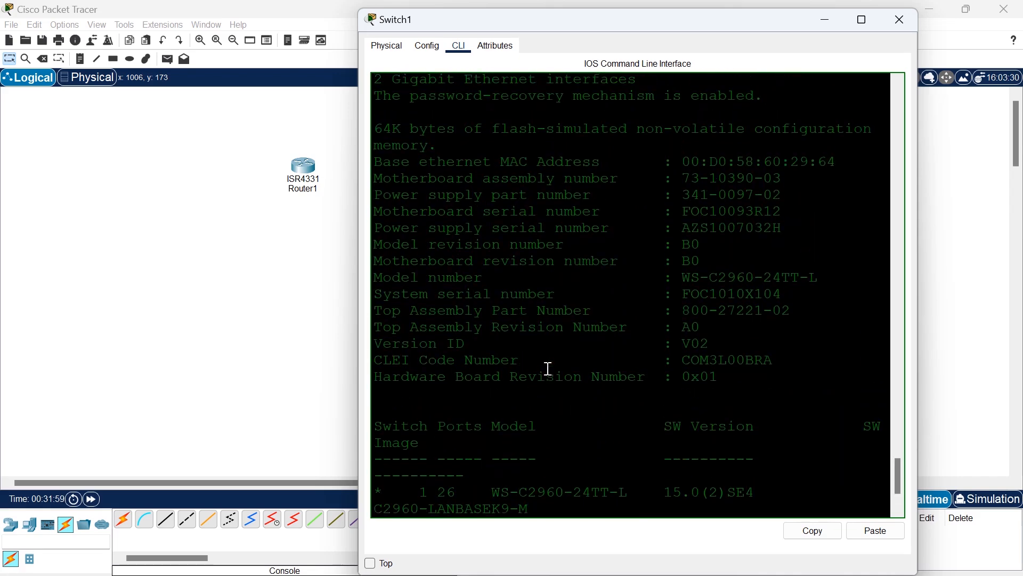
scroll(549, 367, up, 9)
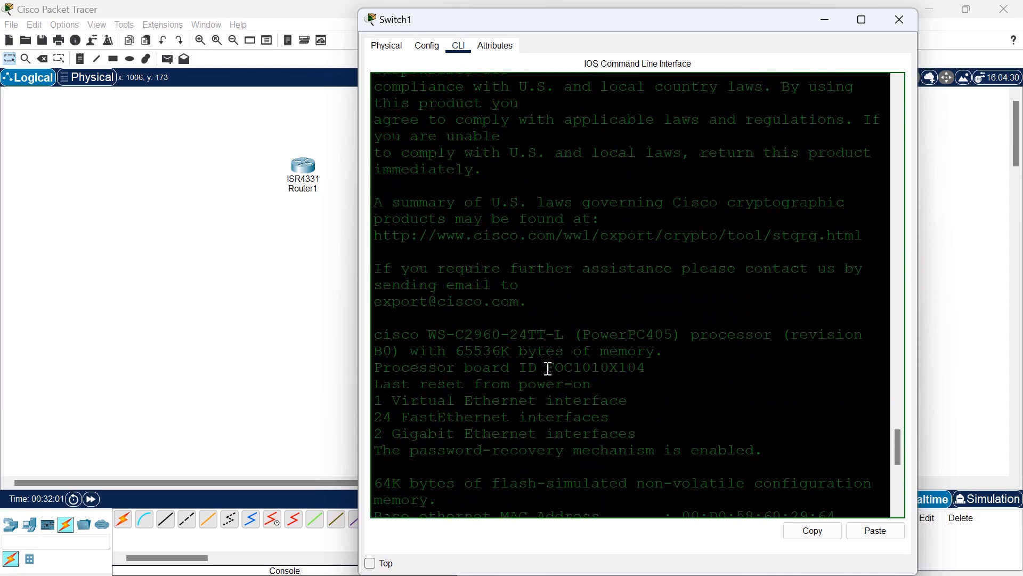
scroll(549, 368, up, 9)
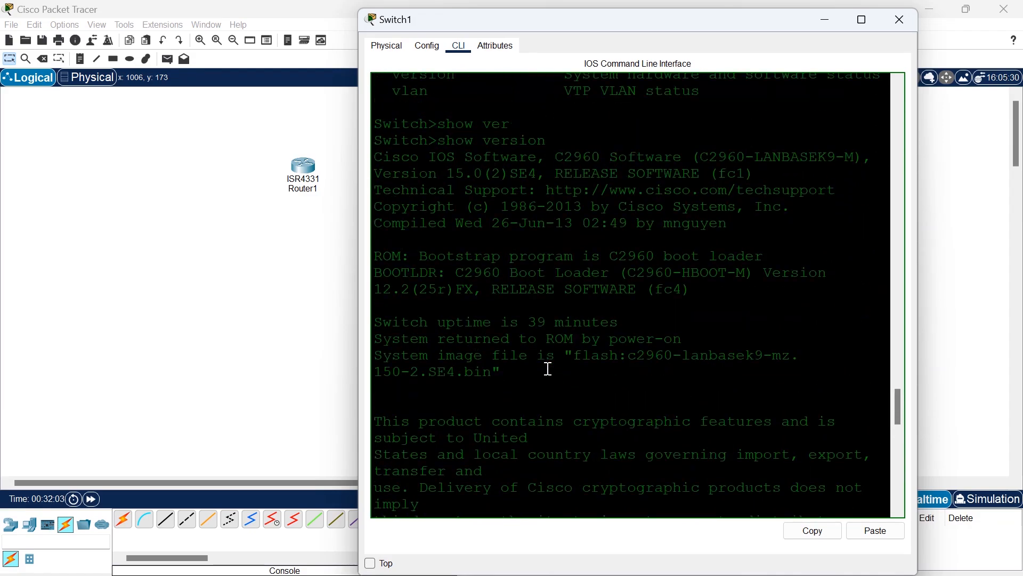
scroll(549, 368, up, 7)
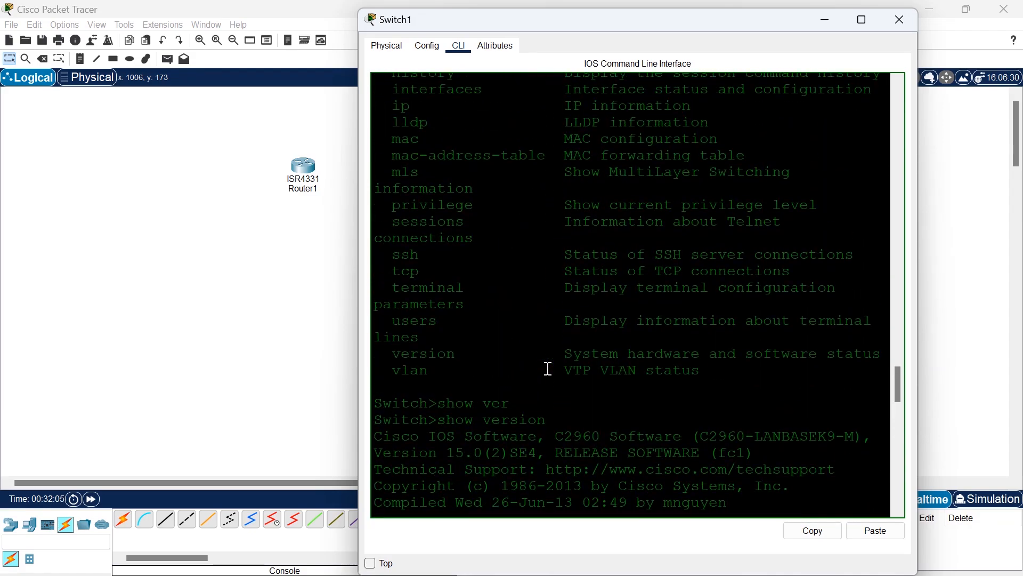
scroll(549, 368, down, 6)
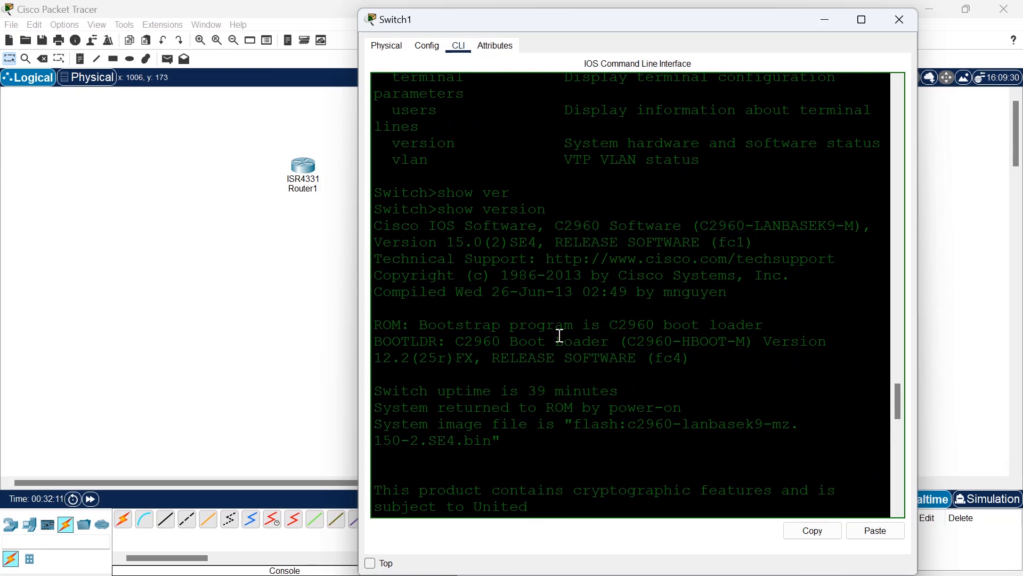
scroll(555, 336, down, 1)
scroll(556, 336, down, 1)
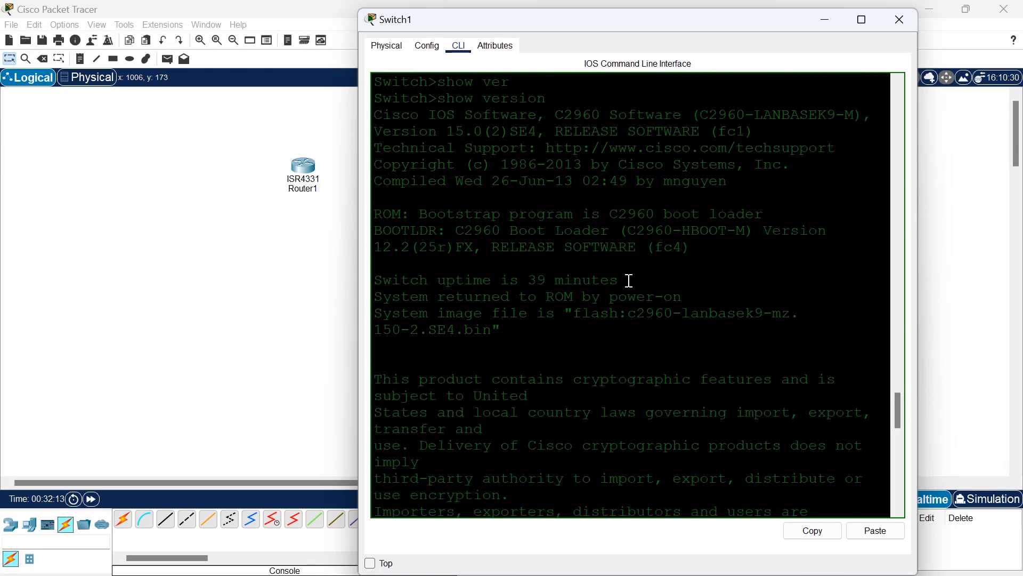
drag(628, 281, 371, 280)
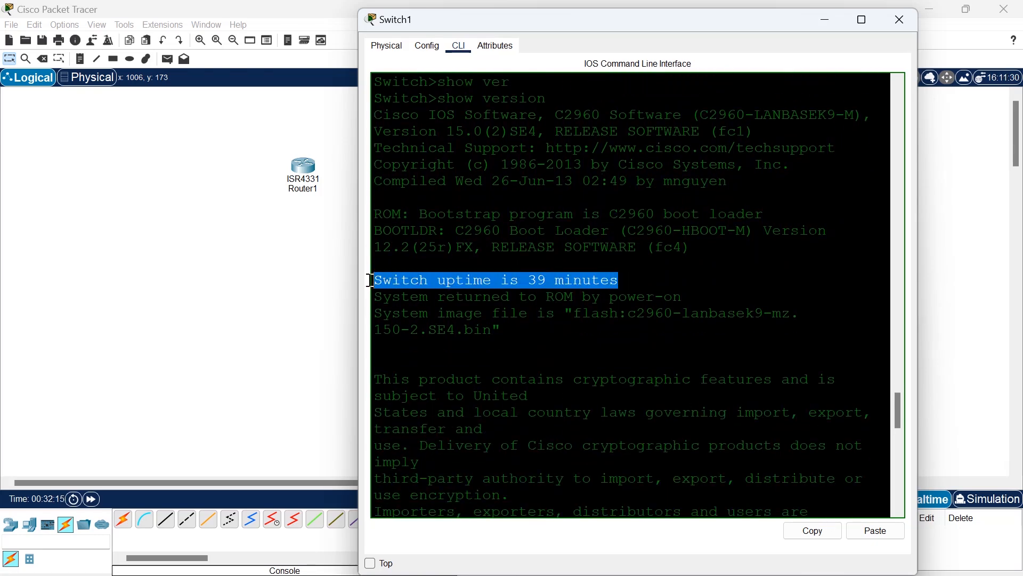
Highlight the system image file name in the show version output and read through the remaining hardware details.
click(547, 282)
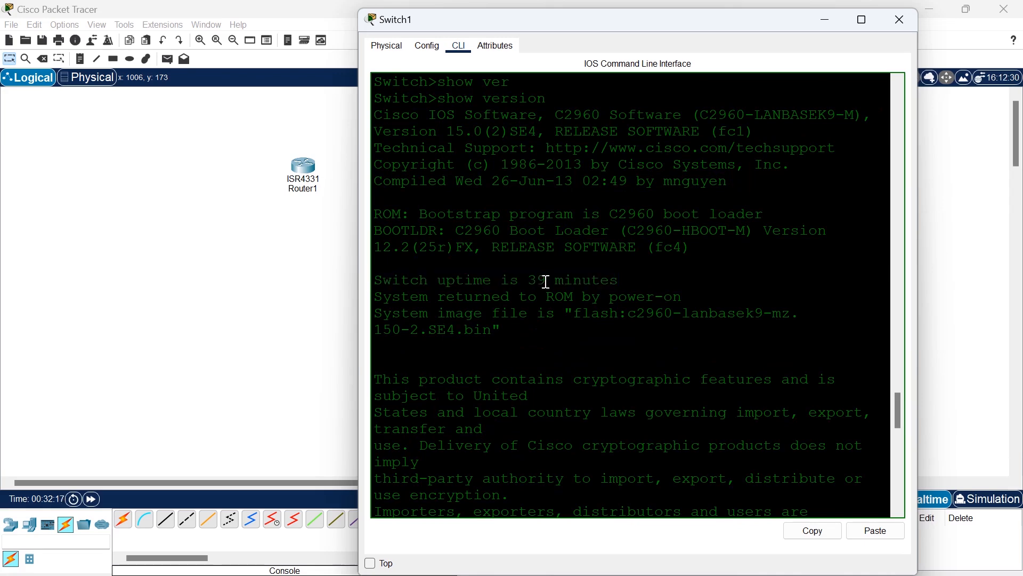
scroll(616, 280, down, 2)
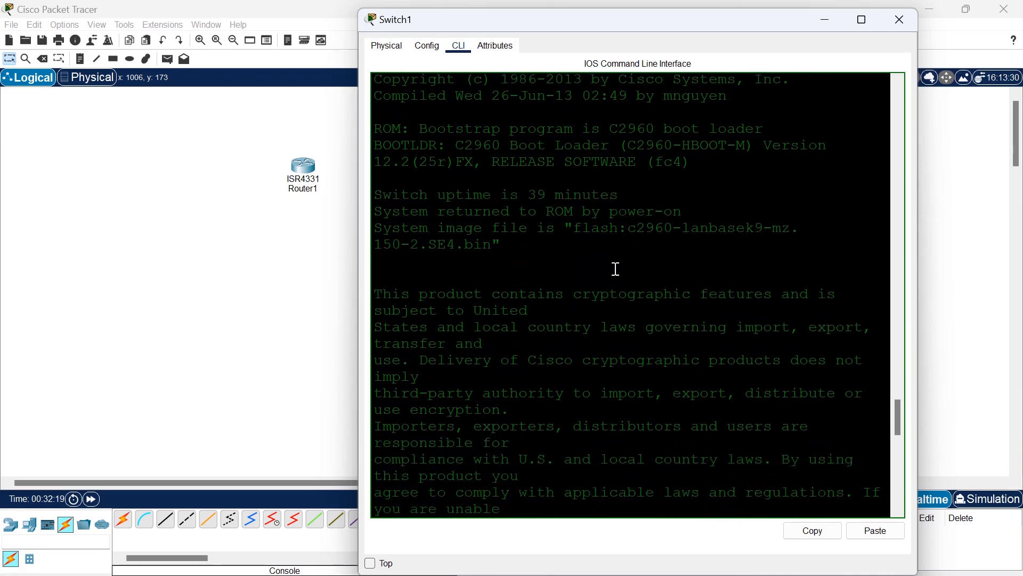
drag(567, 228, 714, 244)
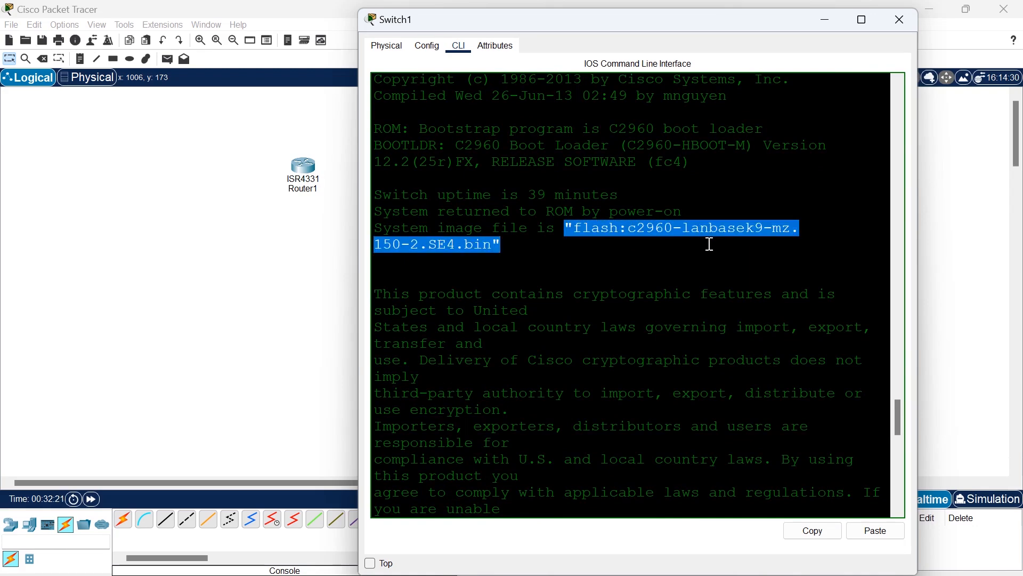
scroll(715, 245, down, 5)
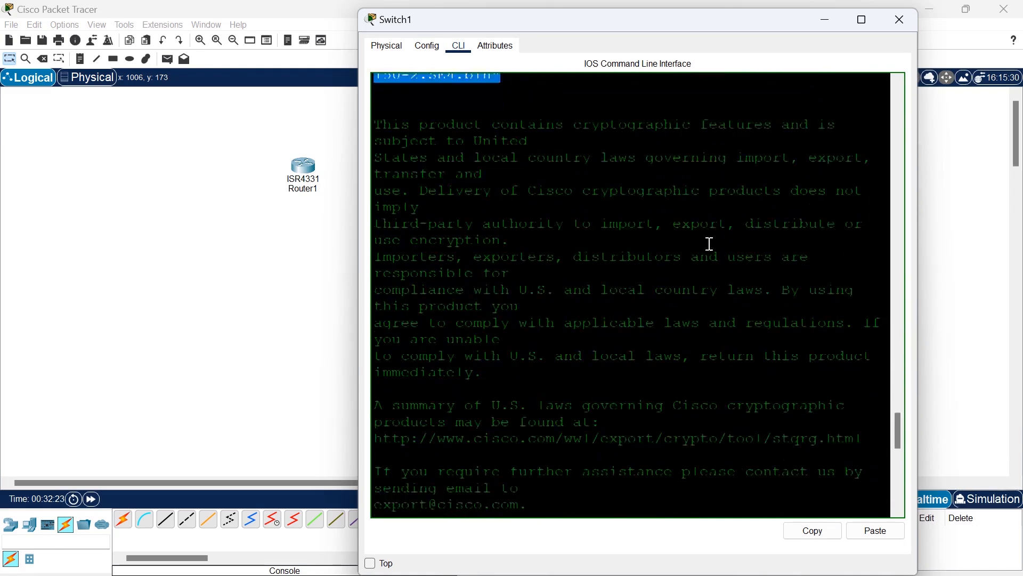
scroll(711, 244, down, 5)
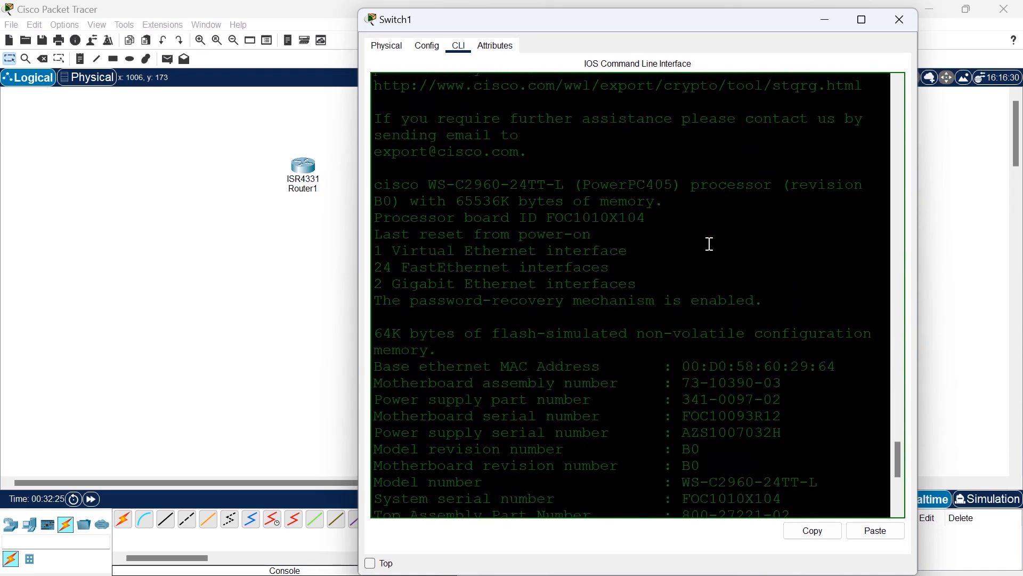
scroll(514, 296, down, 3)
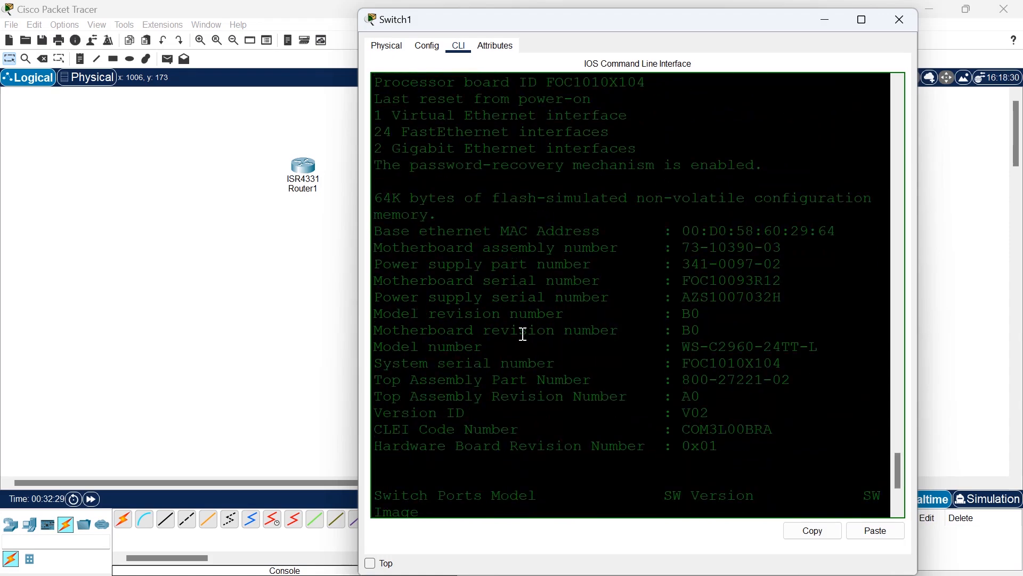
scroll(524, 334, down, 4)
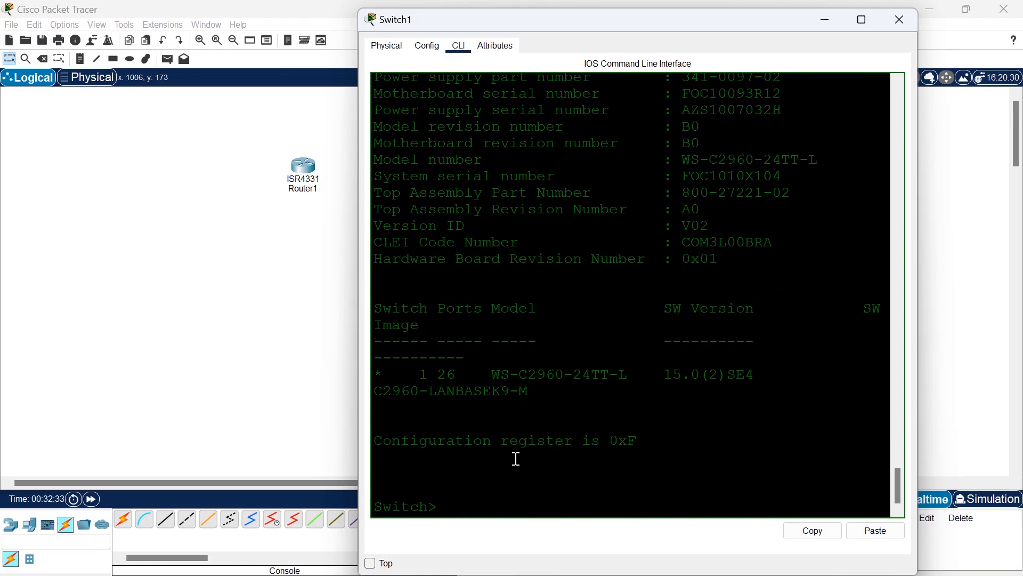
Enter privileged EXEC mode on the switch with the enable command.
key(Return)
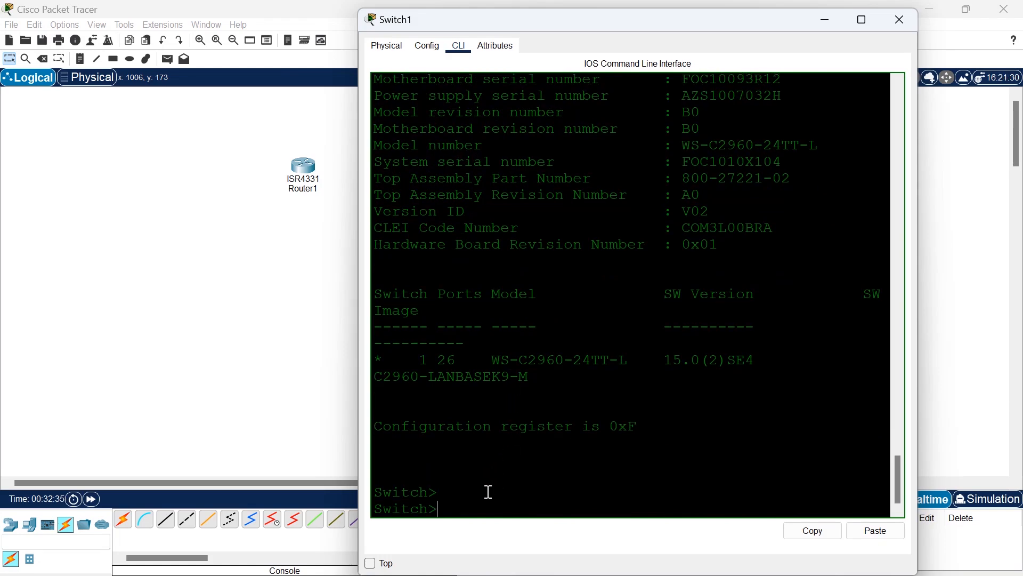
text(ensb)
key(Return)
text(ens)
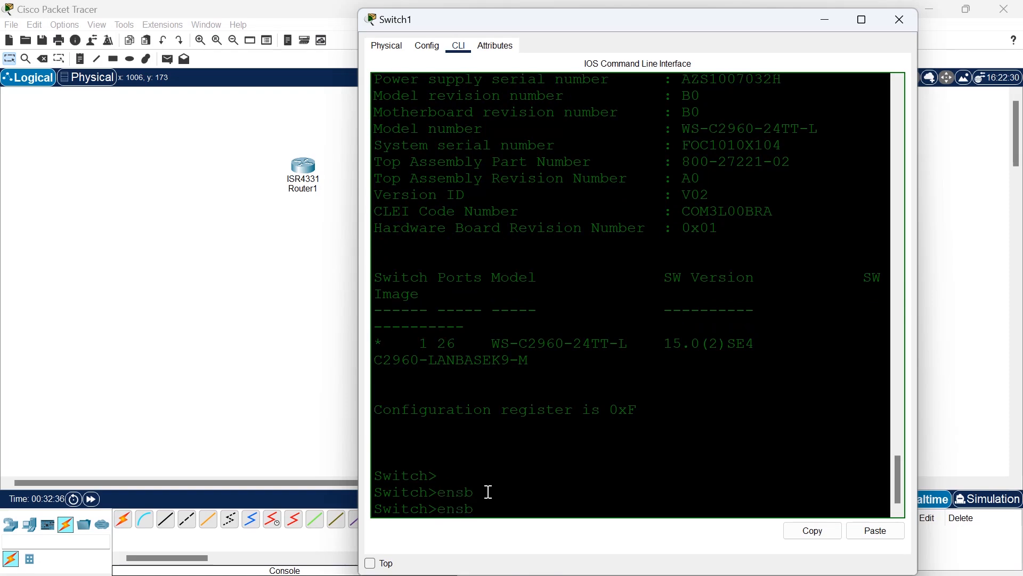
key(BackSpace)
key(Tab)
key(Return)
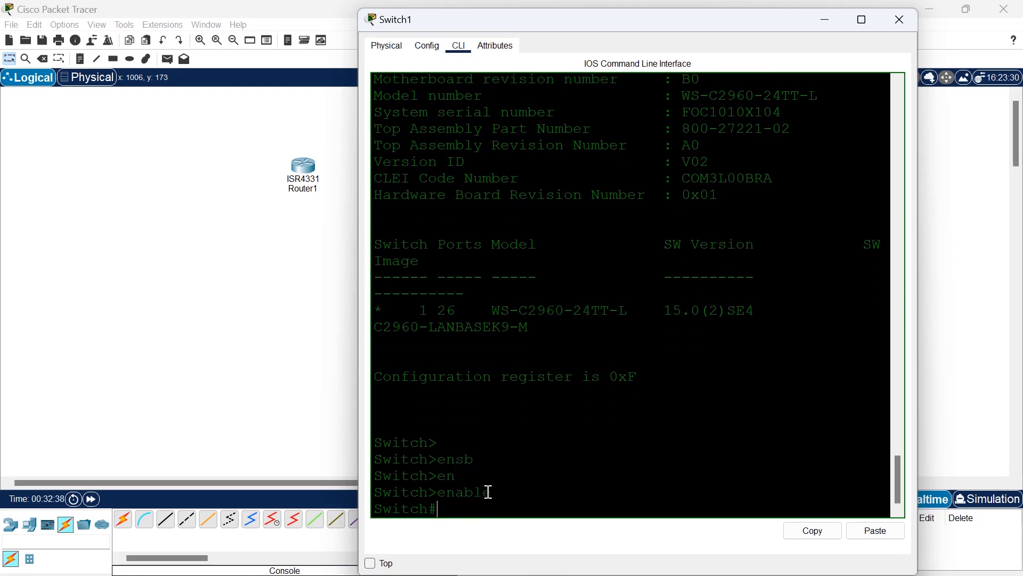
List the show command options in privileged EXEC mode with show ?, look over the list and quit it.
text(sh)
key(Tab)
text(?)
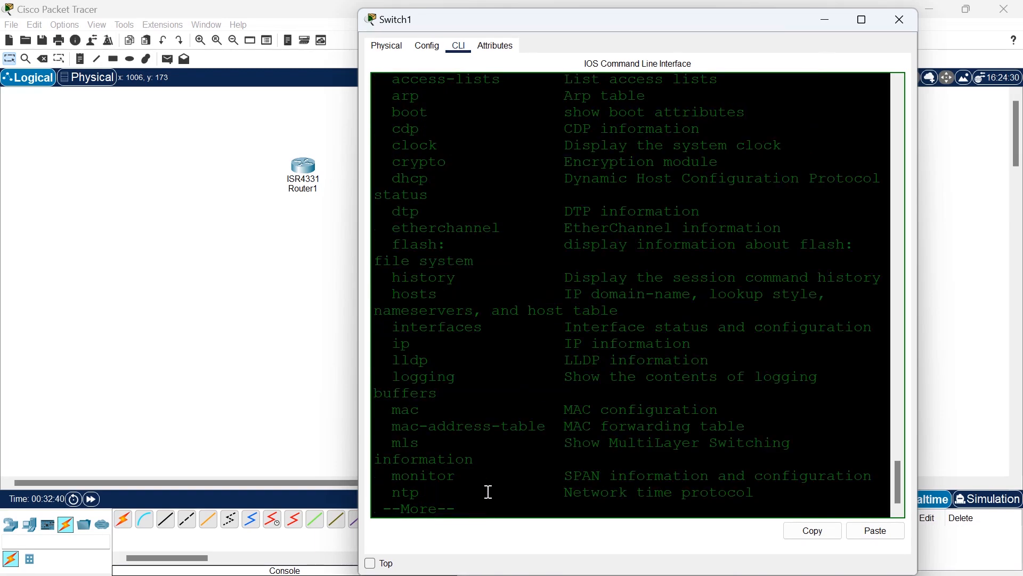
drag(447, 491, 401, 74)
click(457, 312)
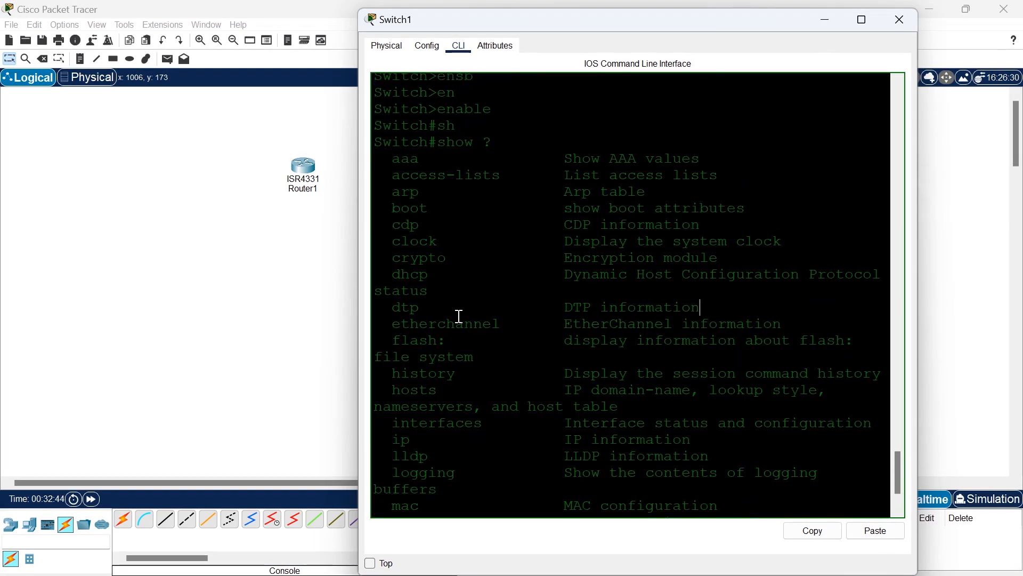
scroll(458, 316, down, 2)
key(q)
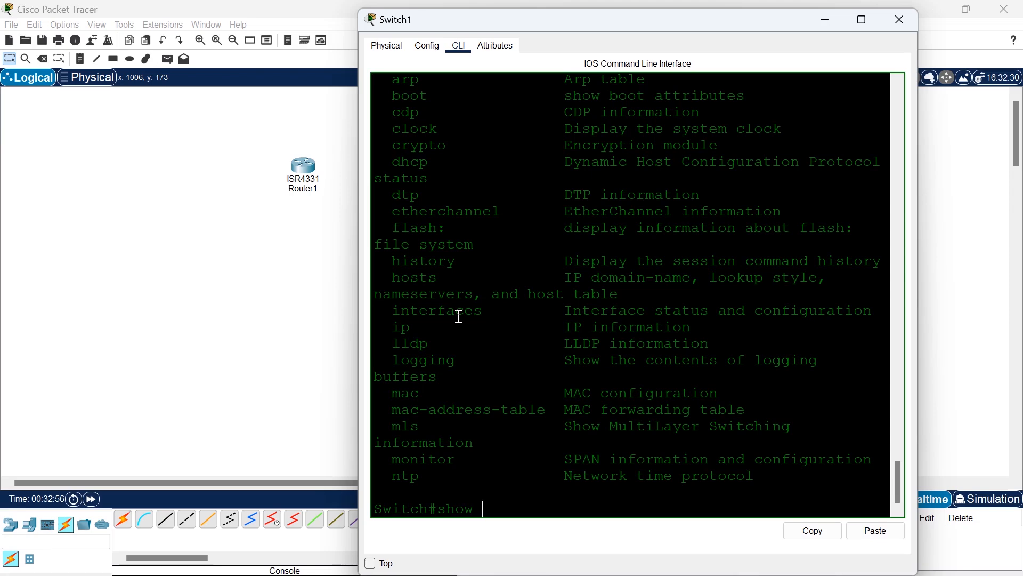
Clear the leftover show command and enter global configuration mode with configure terminal.
key(BackSpace)
key(BackSpace)
key(BackSpace)
key(BackSpace)
text(conf)
key(Tab)
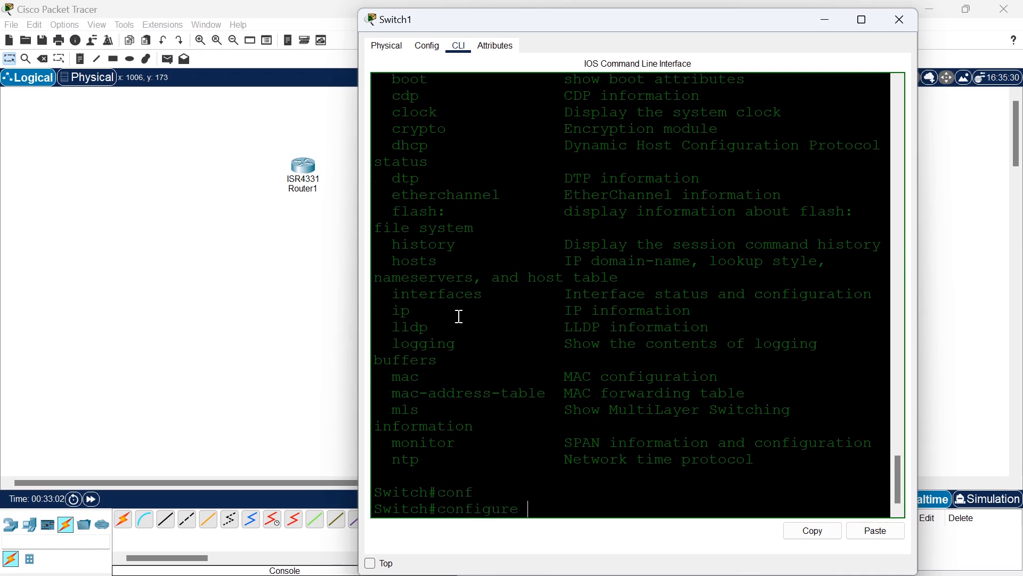
text(ter)
key(Tab)
key(Return)
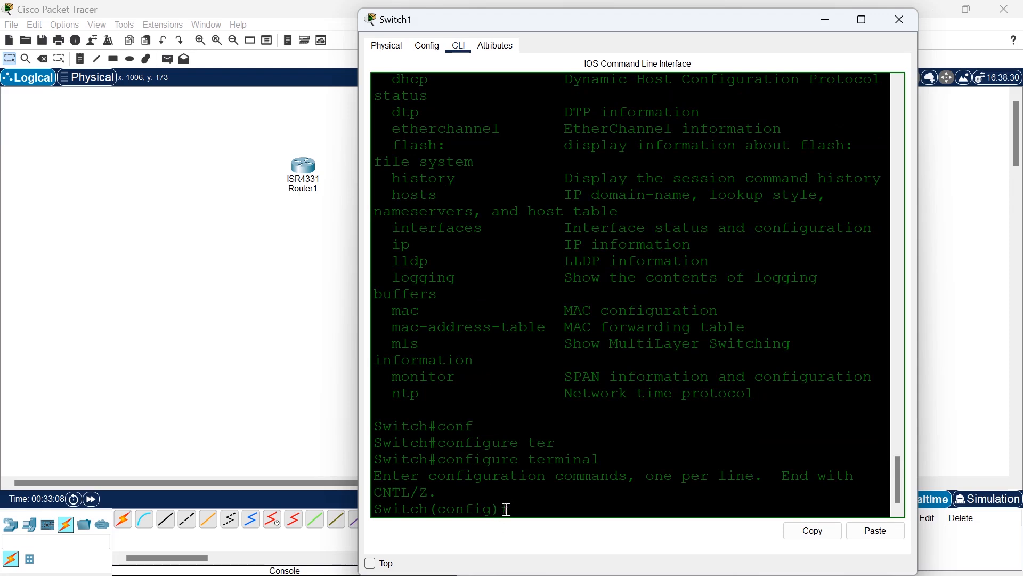
Highlight the (config) mode indicator and the Switch hostname in the command prompt.
drag(505, 509, 429, 508)
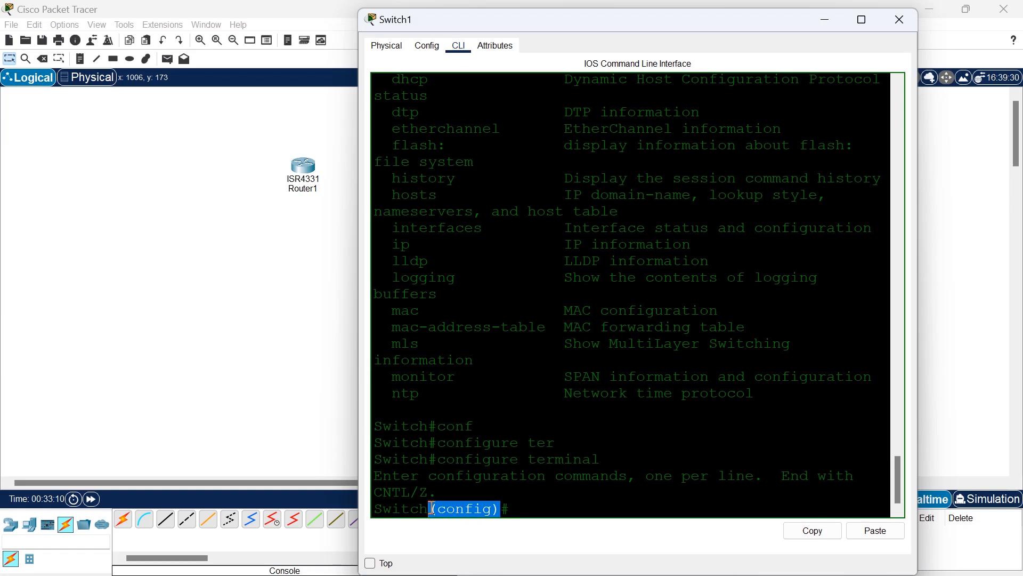
click(528, 506)
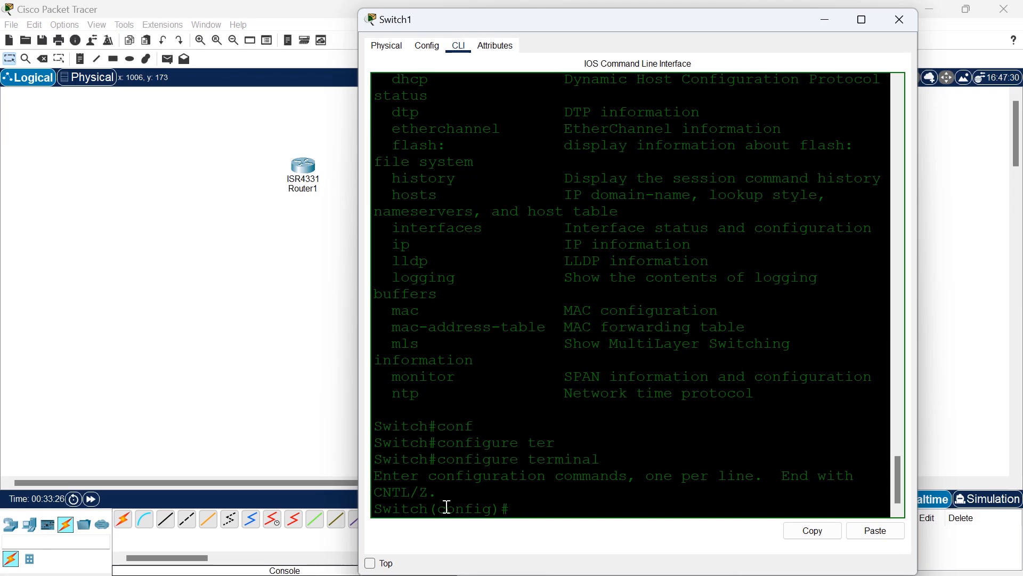
drag(429, 509, 364, 511)
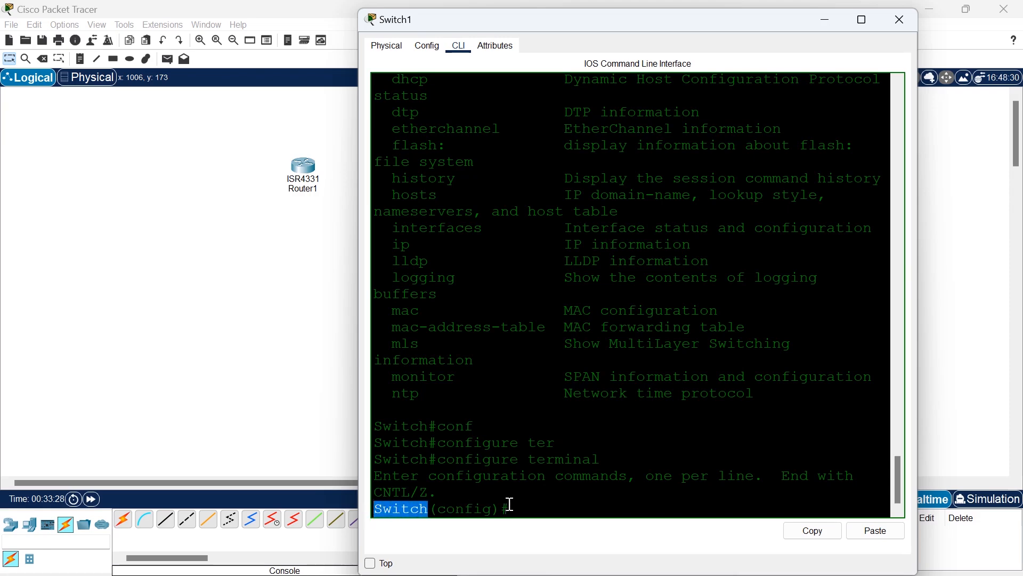
click(551, 510)
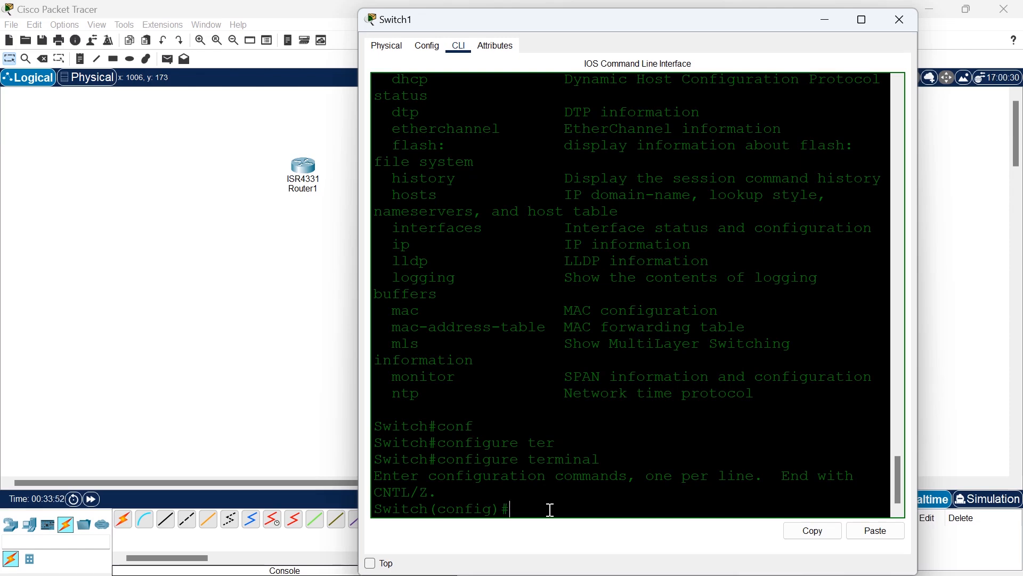
Set the switch's hostname to NewYork_SW and highlight the new name in the prompt.
text(hos)
key(Tab)
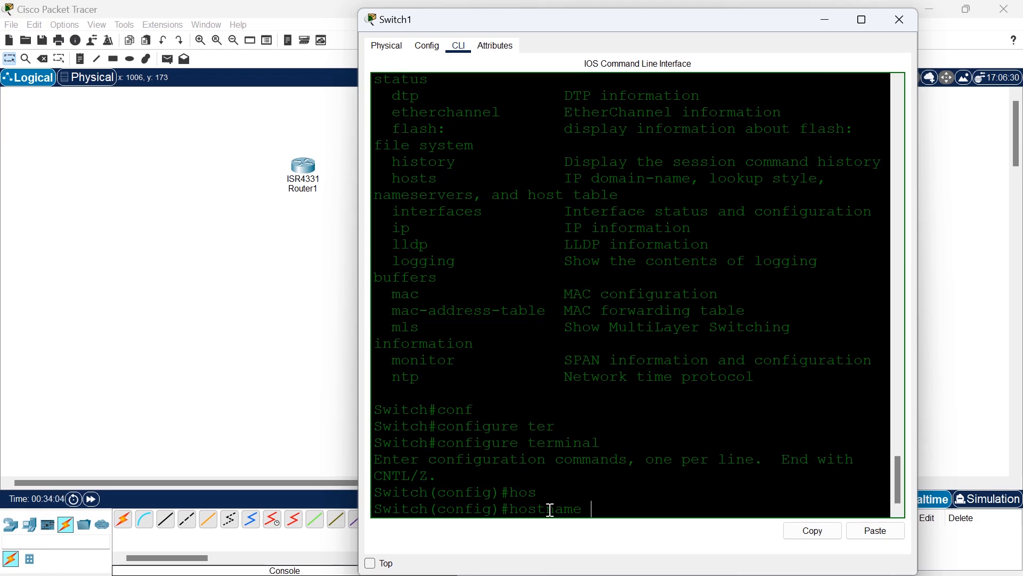
text(NewYork)
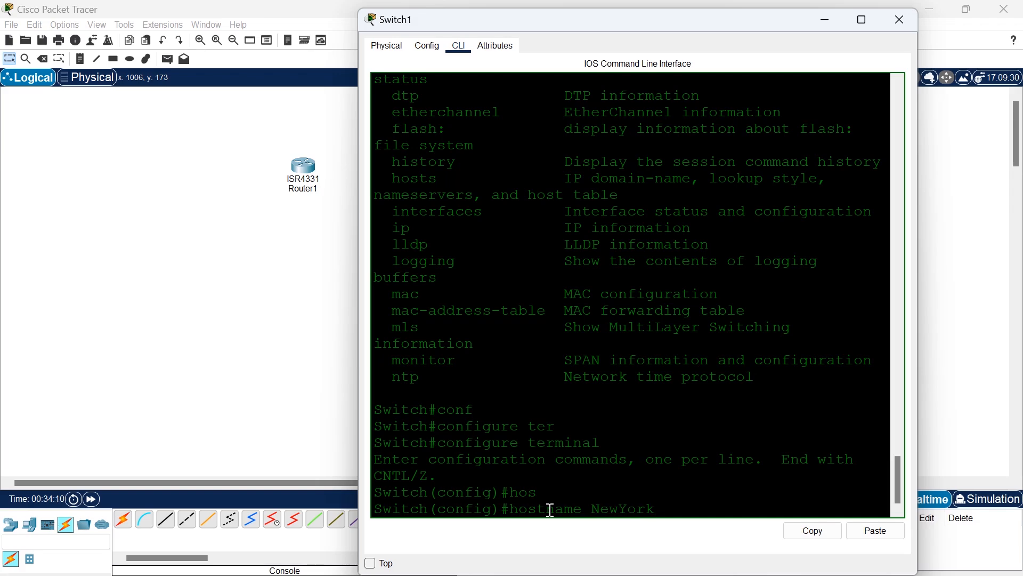
text(_SW)
key(Return)
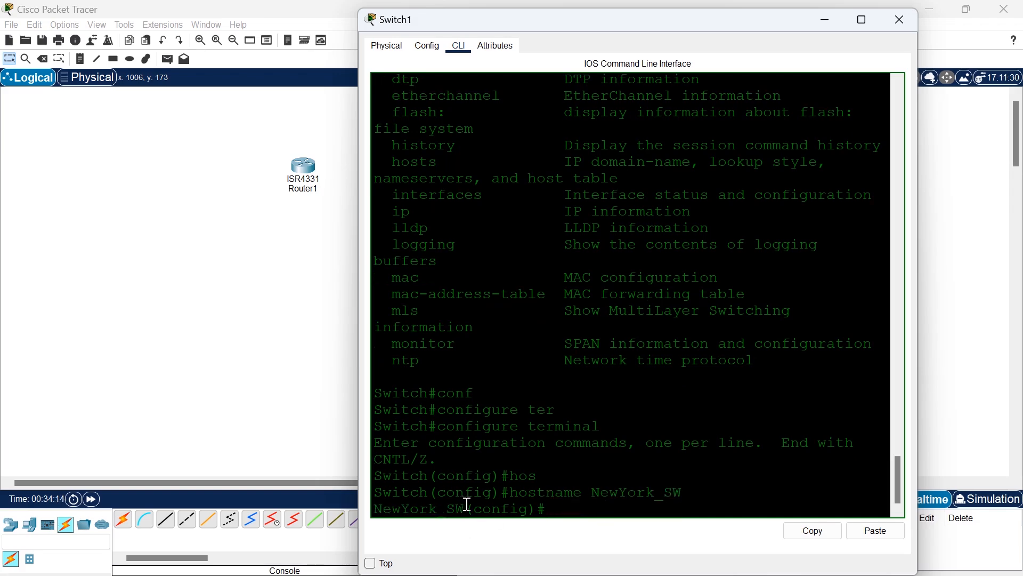
drag(468, 504, 365, 512)
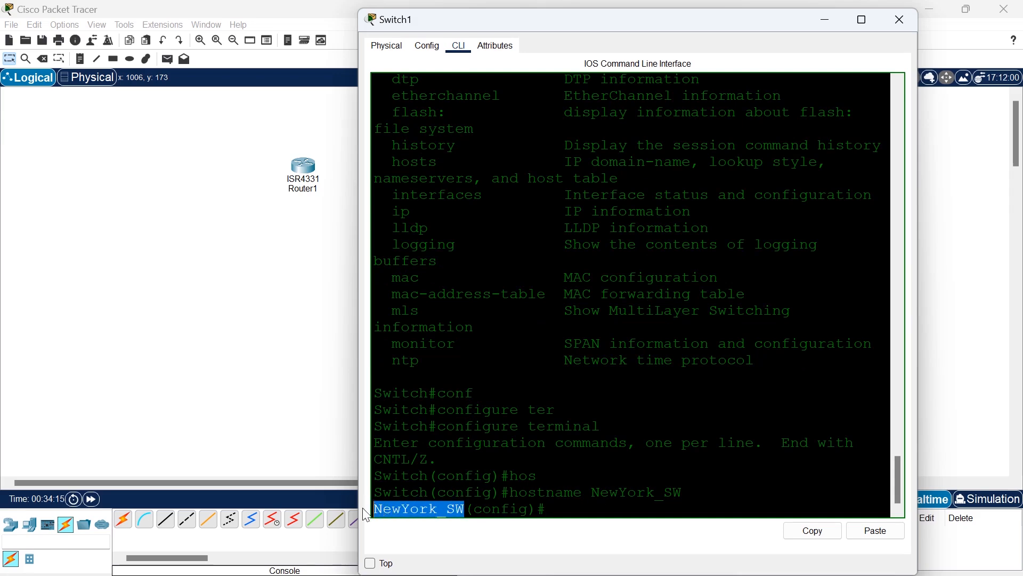
click(550, 508)
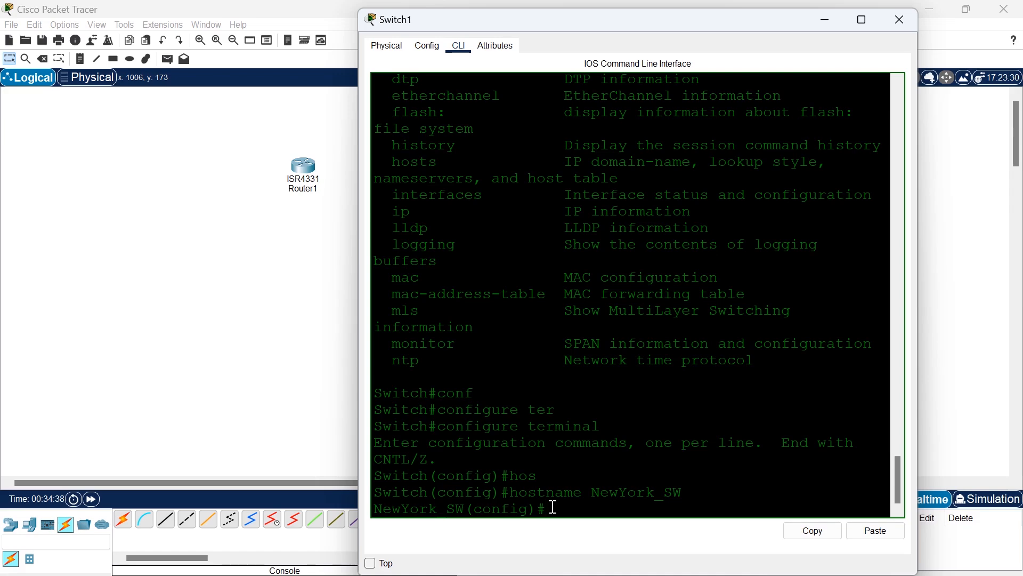
Exit to privileged EXEC mode and highlight the hostname line in the output of show running-config.
text(exit)
key(Return)
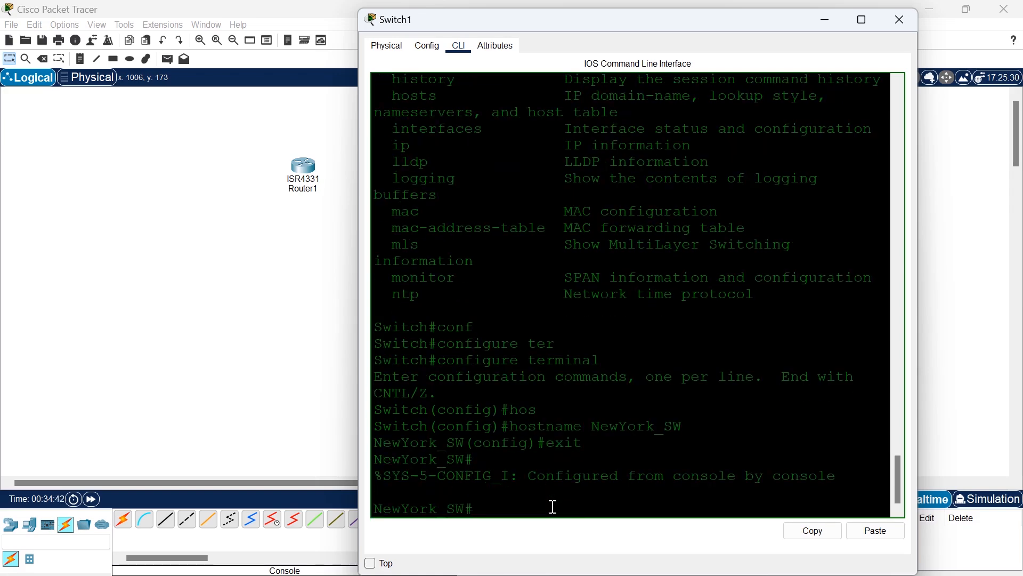
text(sh)
key(Tab)
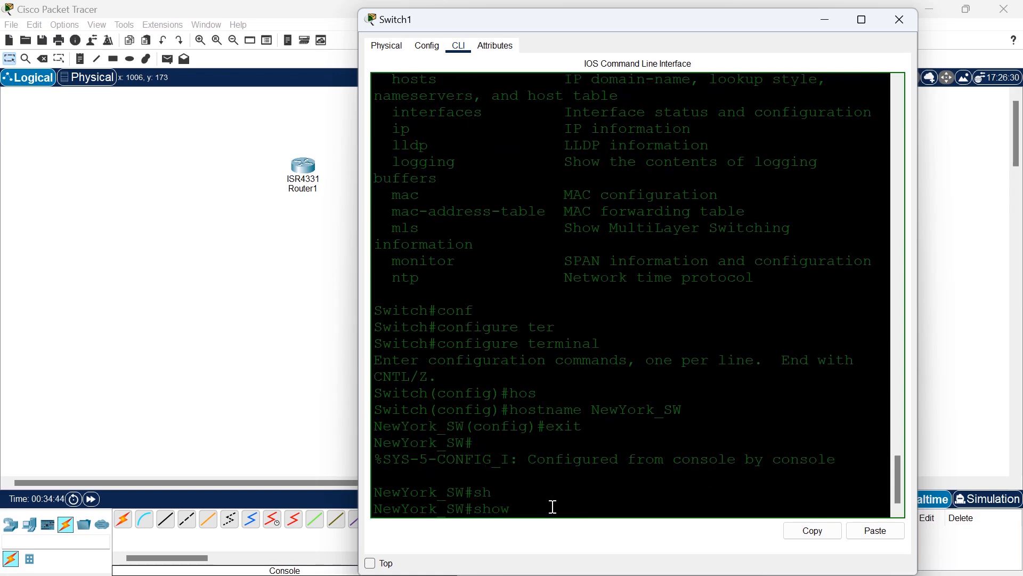
text(run)
key(Tab)
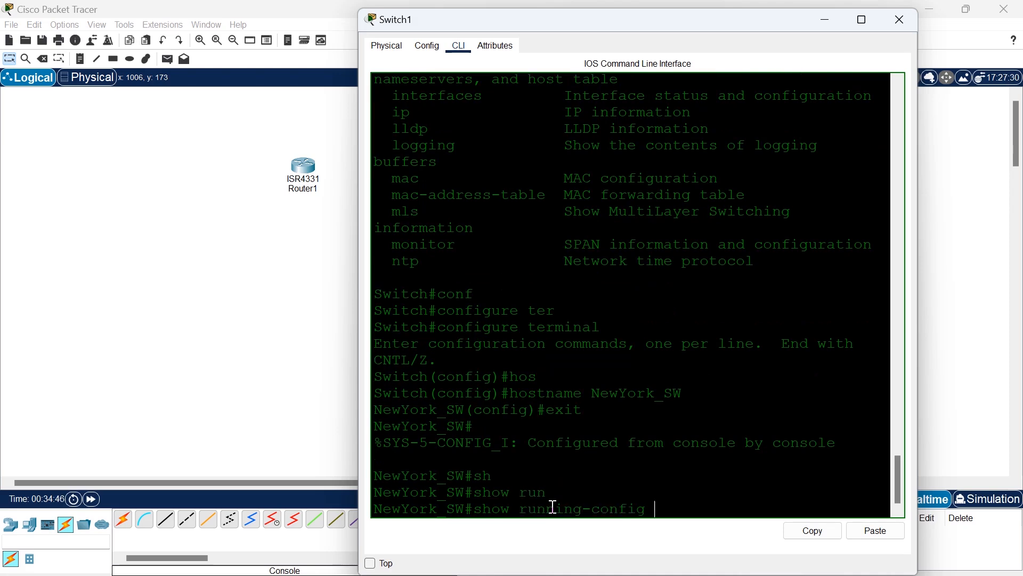
key(Return)
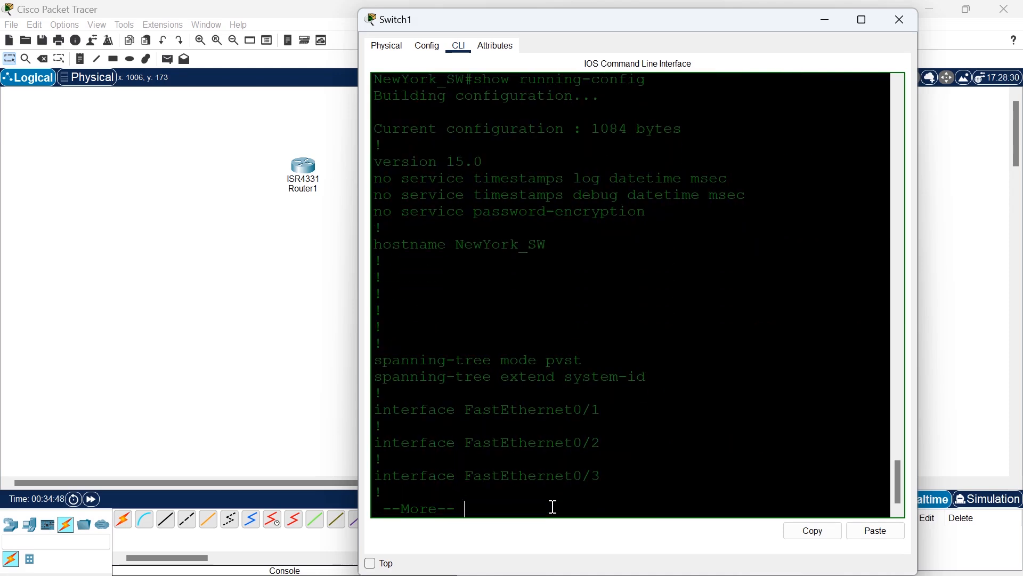
drag(562, 249, 373, 246)
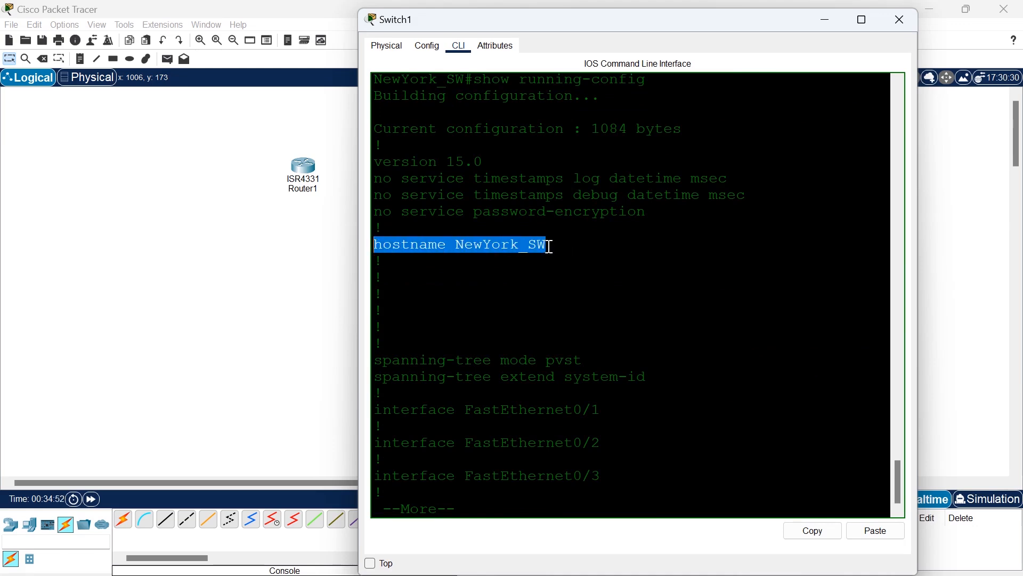
Page through the running configuration to its end and highlight the console and vty line entries, including line con 0.
key(Return)
key(Return)
key(Return)
key(Return)
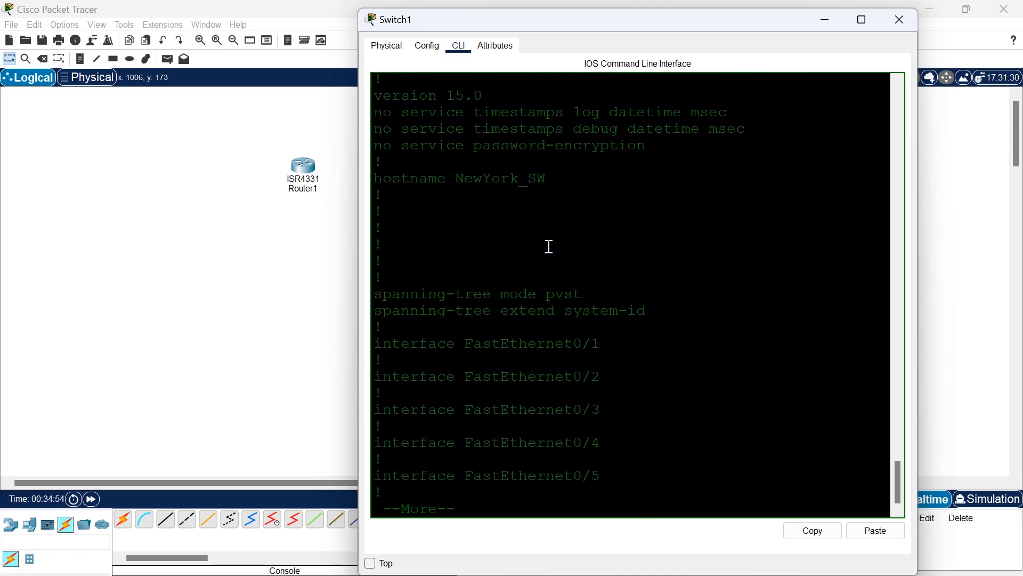
key(Return)
key(Return)
key(Return)
key(Return)
key(Return)
key(Return)
key(Return)
key(Return)
key(Return)
key(Return)
key(Return)
key(Return)
key(Return)
key(Return)
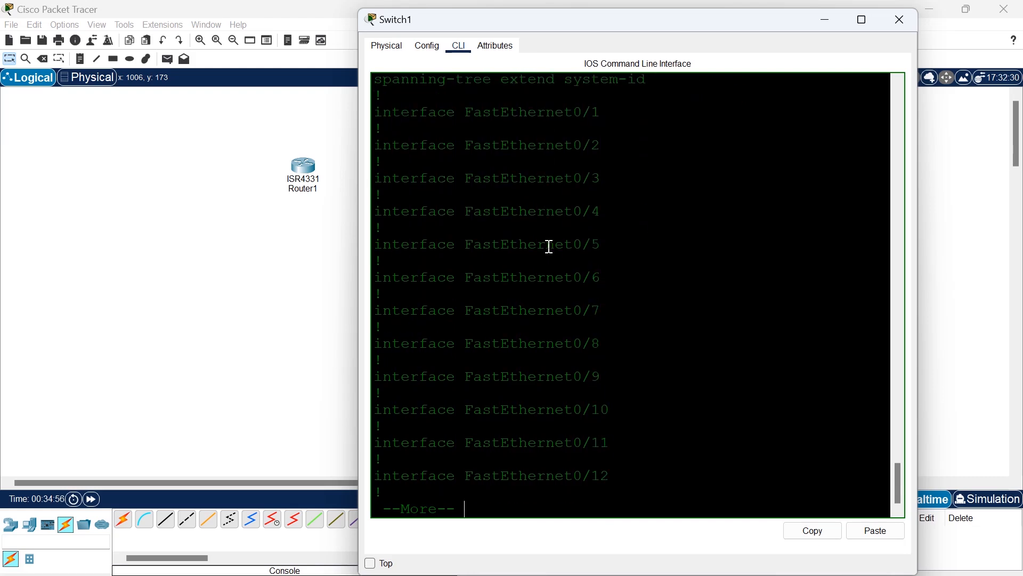
key(Return)
key(Return)
key(Return)
key(Return)
key(Return)
key(Return)
key(Return)
key(Return)
key(Return)
key(Return)
key(Return)
key(Return)
key(Return)
key(Return)
key(Return)
key(Return)
key(Return)
key(Return)
key(Return)
key(Return)
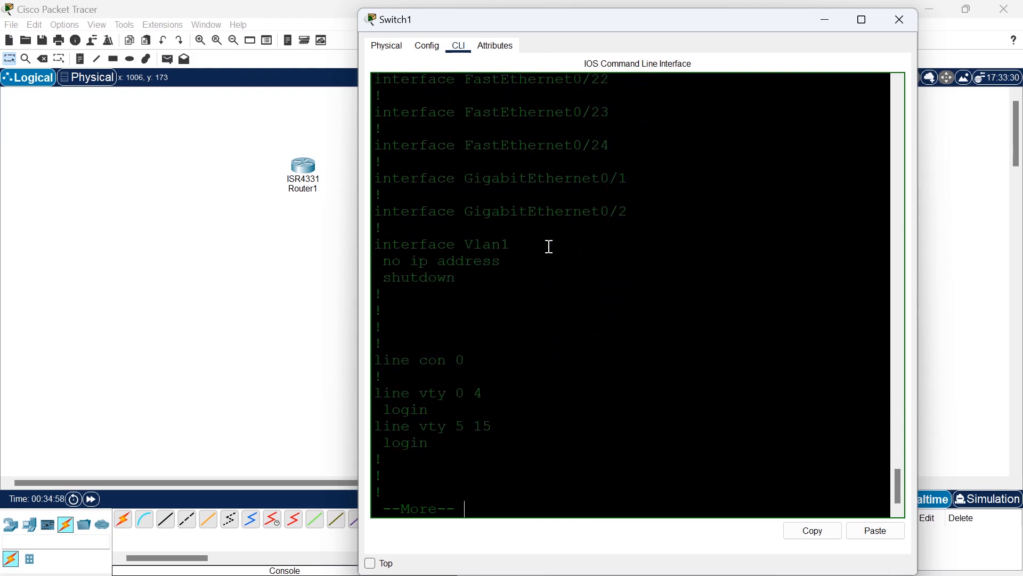
key(Return)
key(Return)
key(Return)
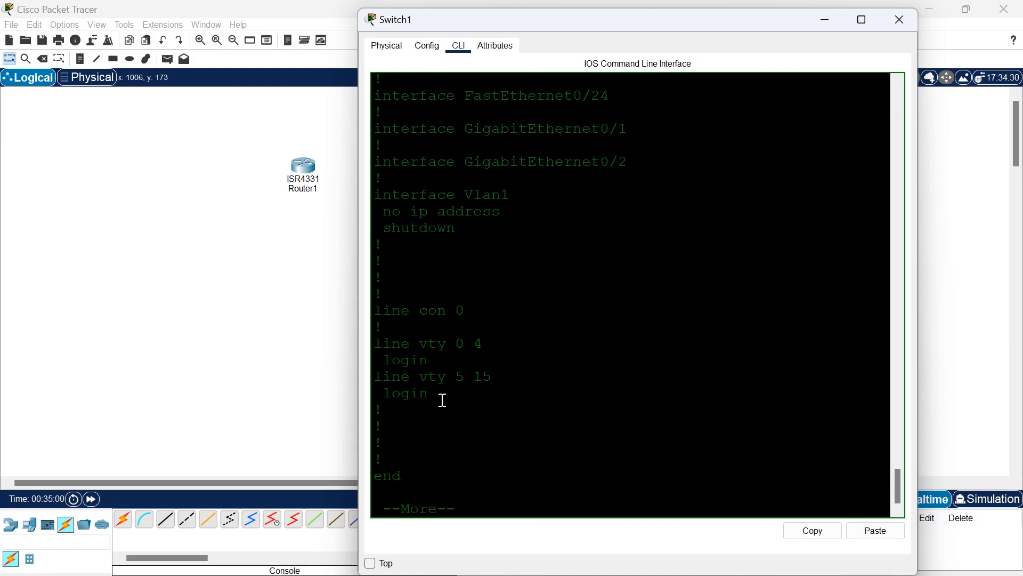
drag(443, 401, 376, 297)
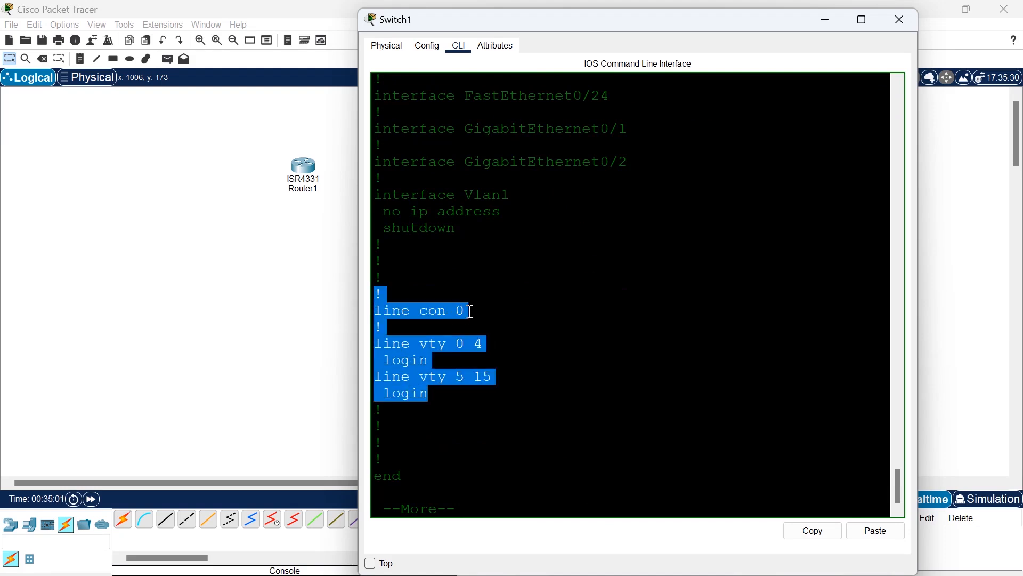
drag(469, 311, 367, 308)
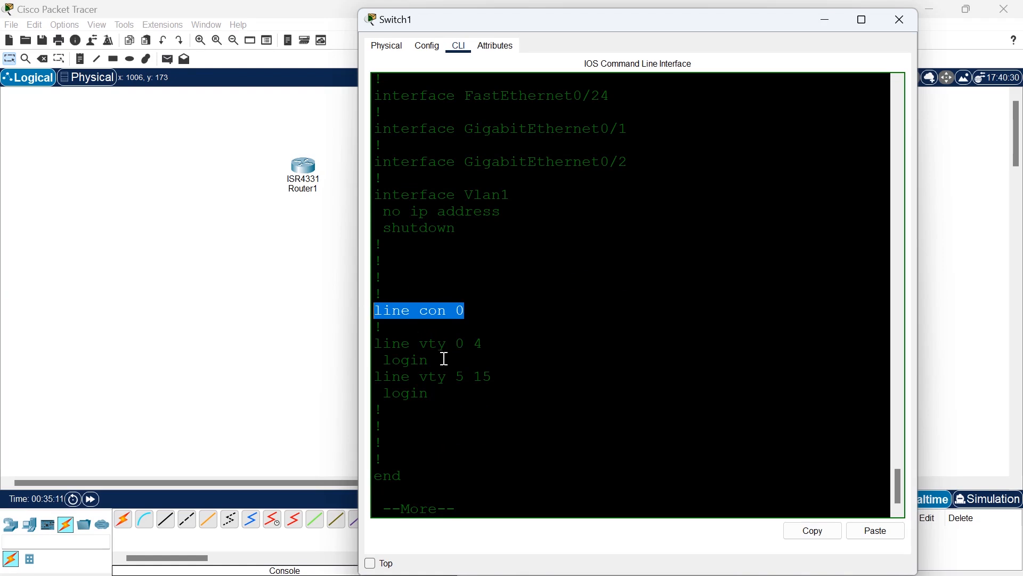
Highlight the line vty 0 4 and line vty 5 15 login entries, and return to the privileged EXEC prompt.
drag(432, 360, 366, 352)
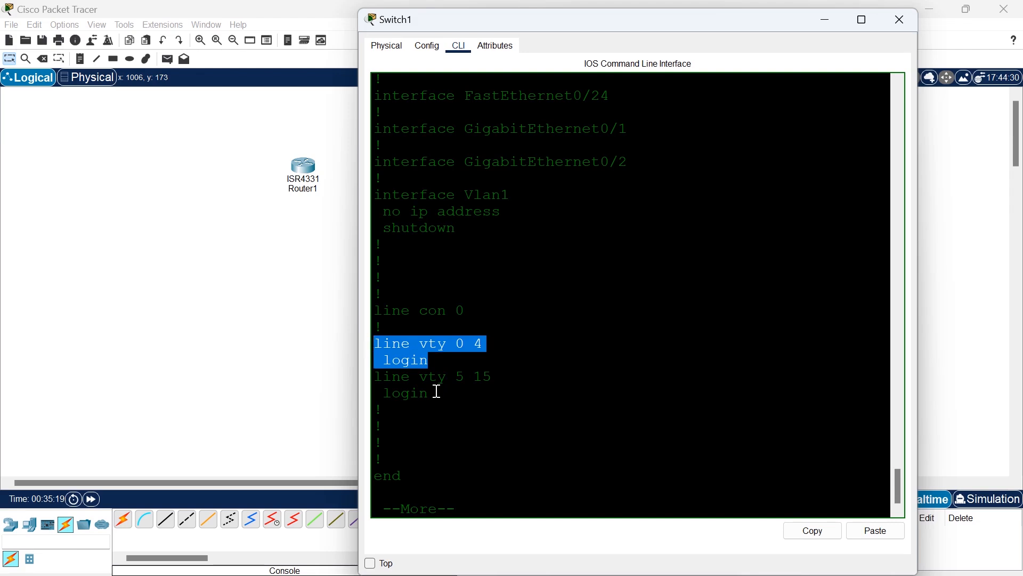
drag(436, 391, 359, 344)
key(Return)
key(Return)
key(Return)
key(Return)
key(Return)
key(Return)
key(Return)
key(Return)
key(Return)
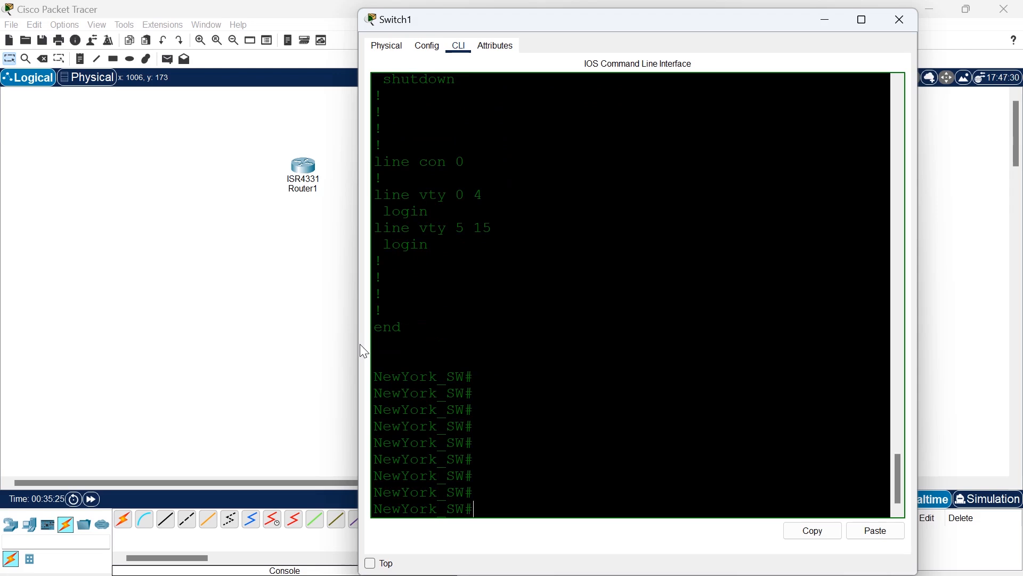
Enter global configuration mode and open line configuration for console 0.
text(conf)
key(Tab)
text(ter)
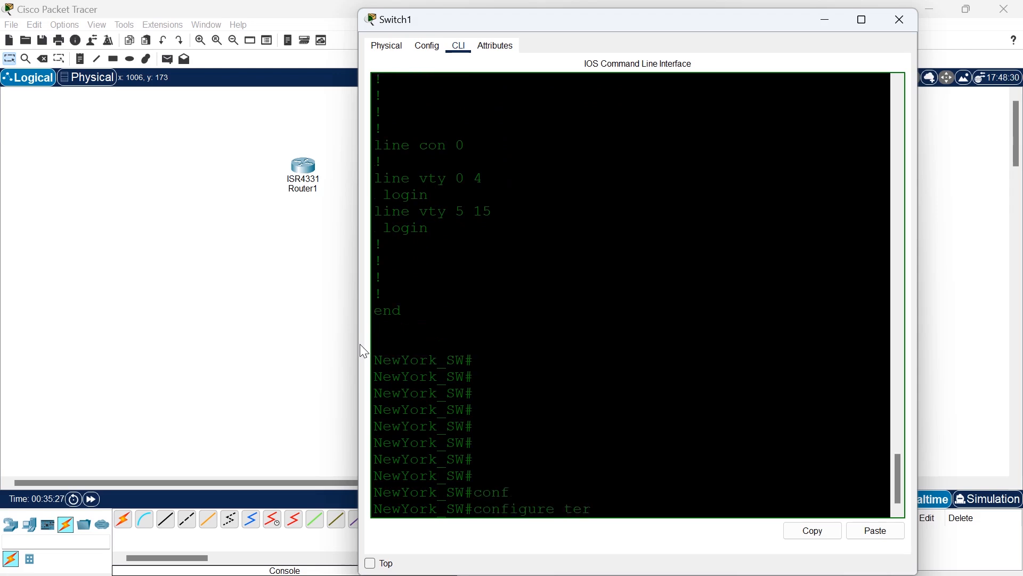
key(Tab)
key(Return)
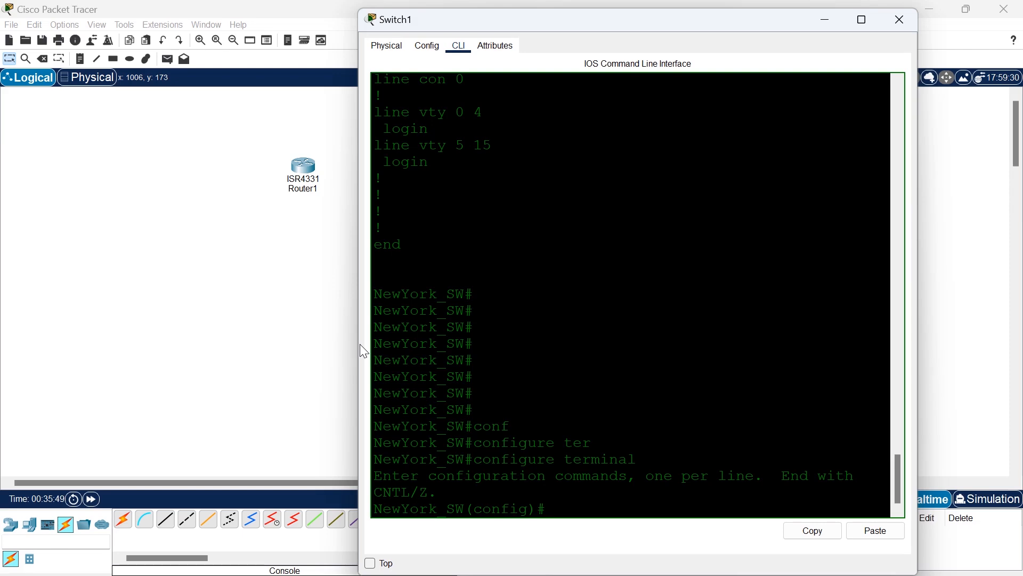
text(lin)
key(Tab)
text(con)
key(Tab)
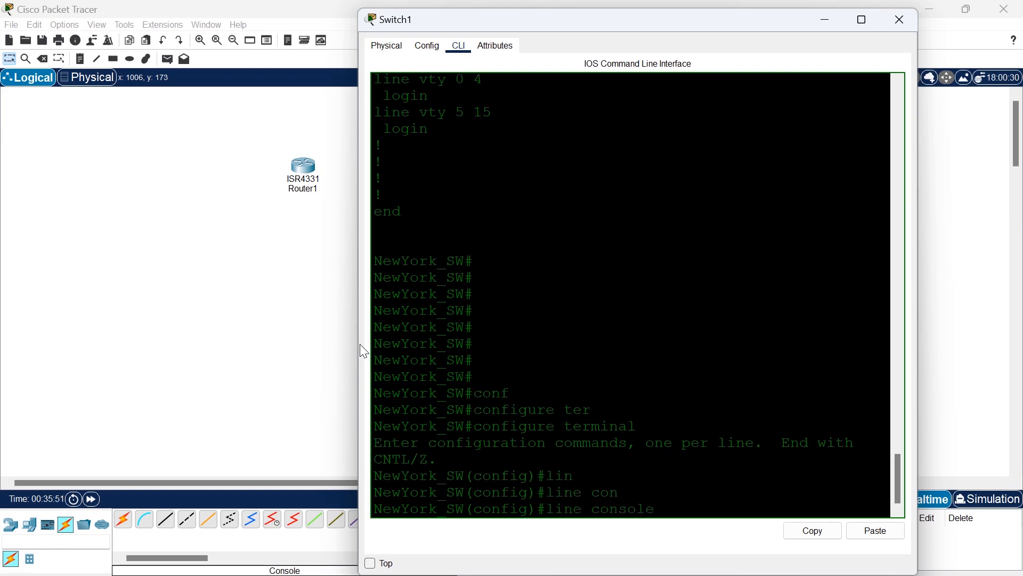
text(0)
key(Return)
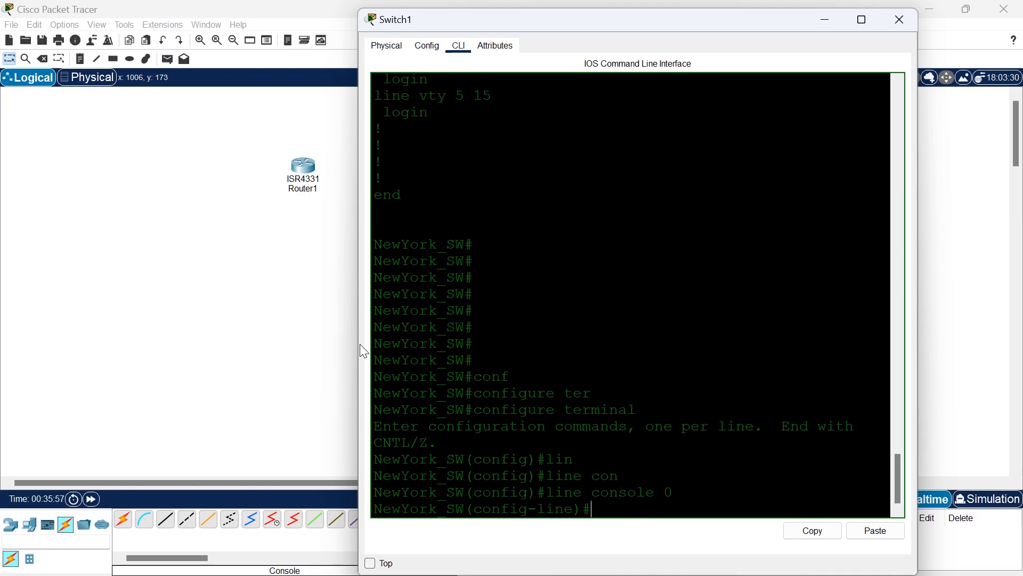
Set the console line's access password.
text(pas)
key(Tab)
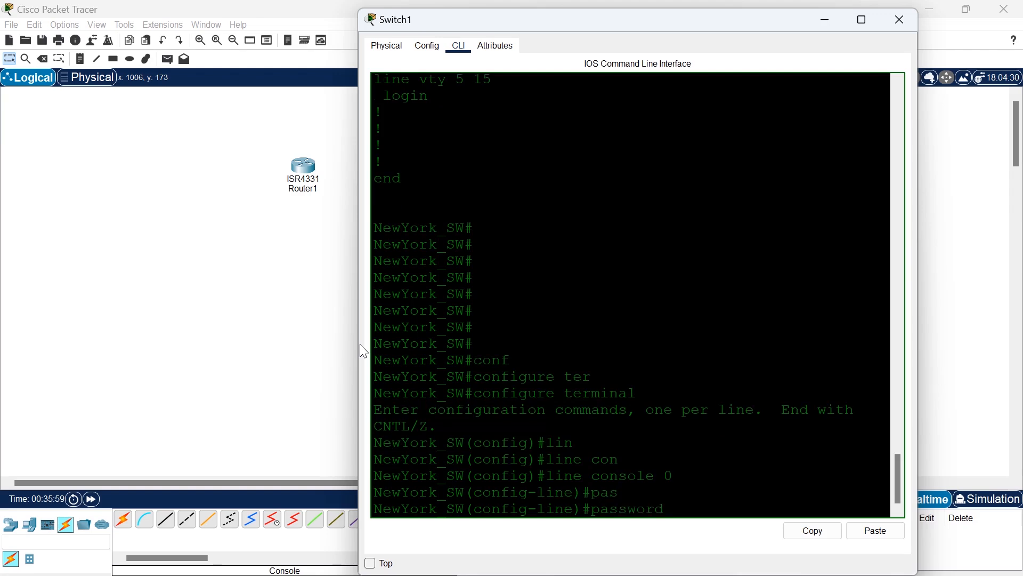
text(cisco)
key(Return)
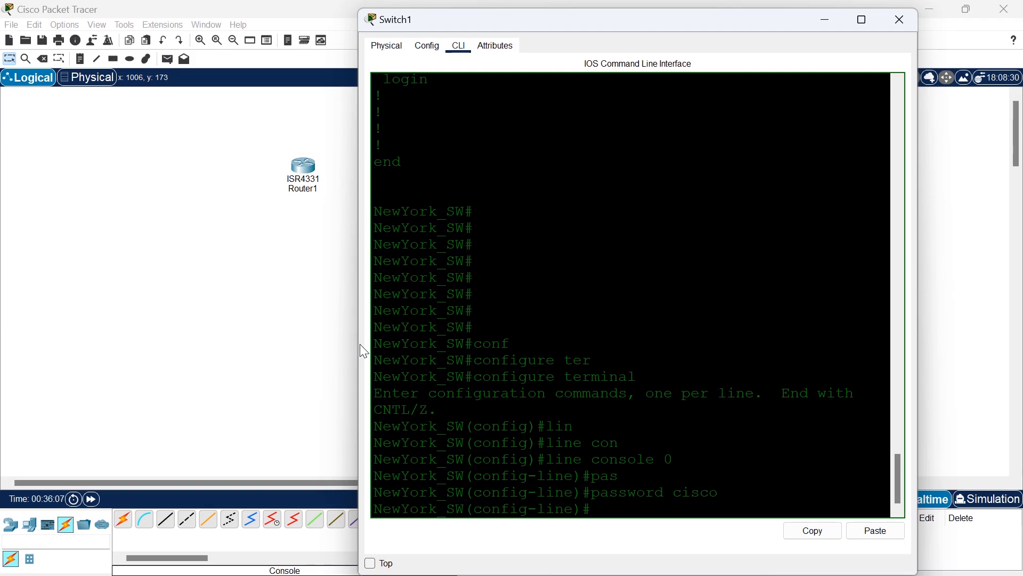
Enable login on the console line and exit to privileged EXEC mode.
text(lgoin)
key(BackSpace)
key(BackSpace)
key(BackSpace)
key(BackSpace)
text(ogin)
key(Return)
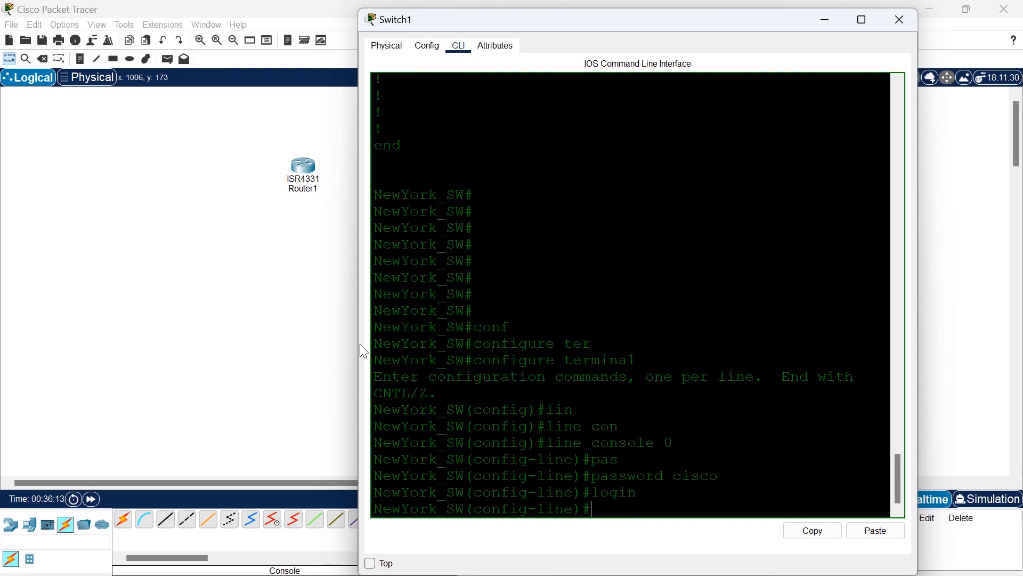
text(exit)
key(Return)
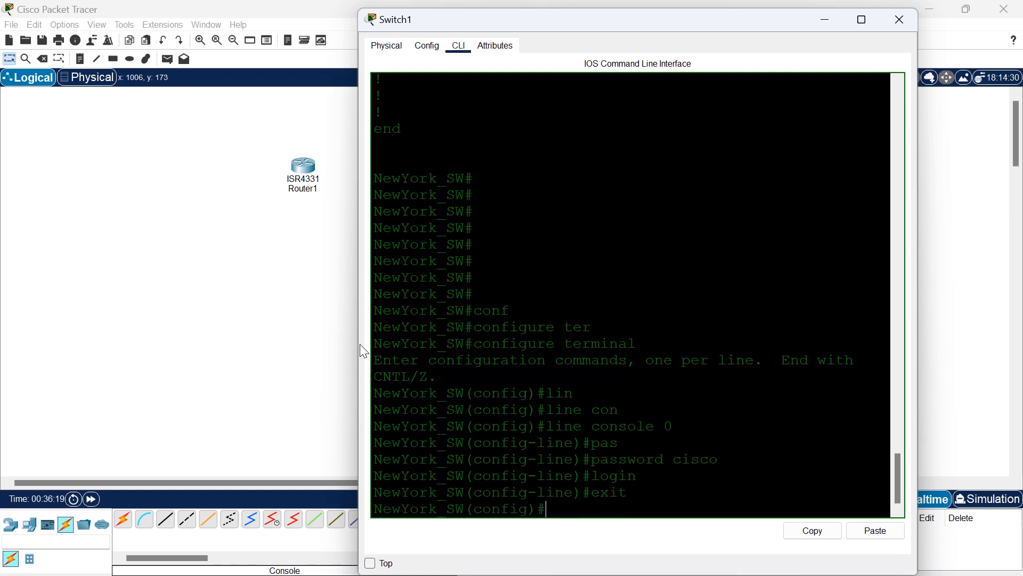
text(exit)
key(Return)
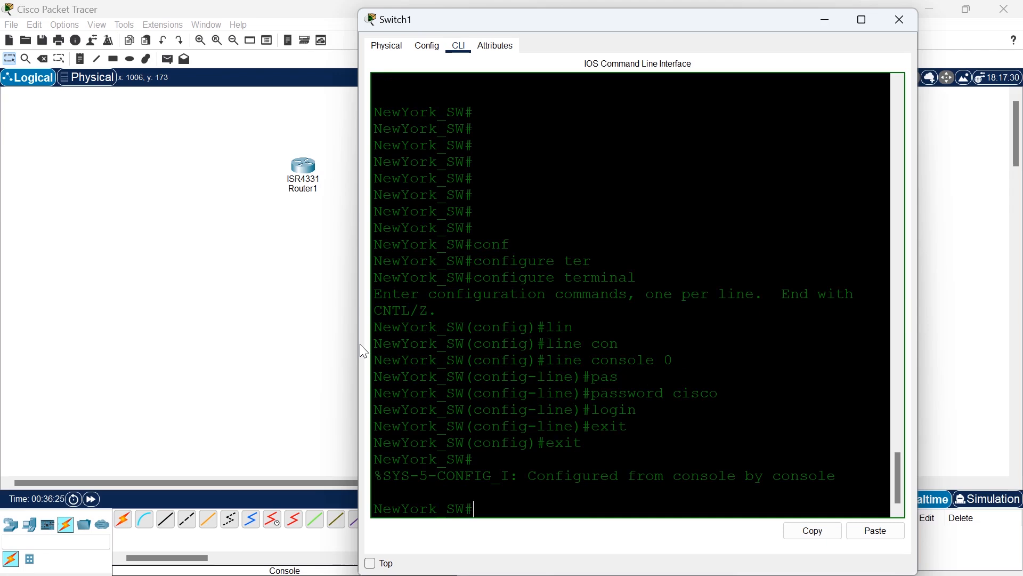
Copy the running-config to the startup-config, accepting the default destination filename.
text(sh)
key(Tab)
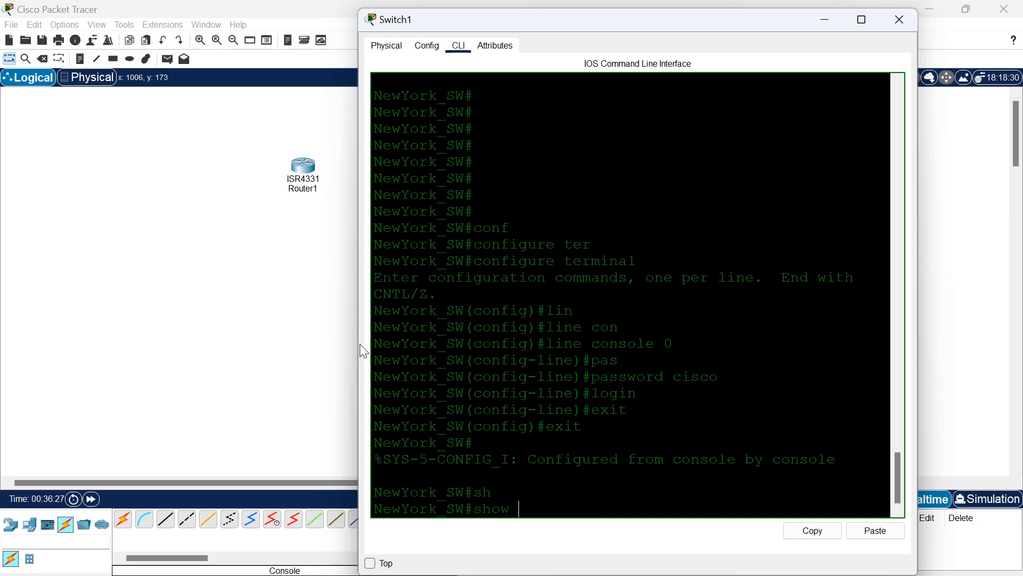
key(BackSpace)
key(BackSpace)
key(BackSpace)
key(BackSpace)
key(BackSpace)
text(cop)
key(Tab)
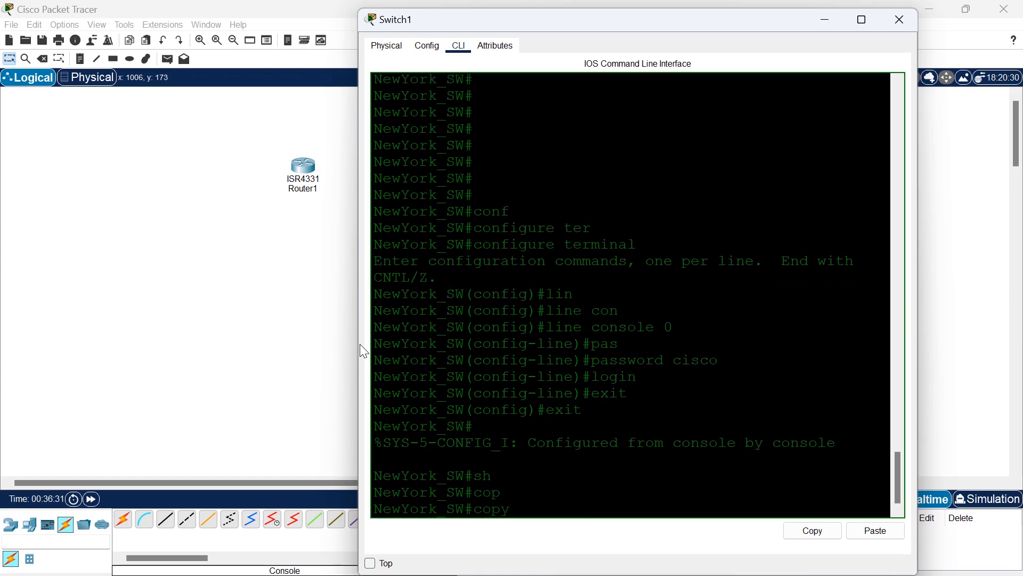
text(run)
key(Tab)
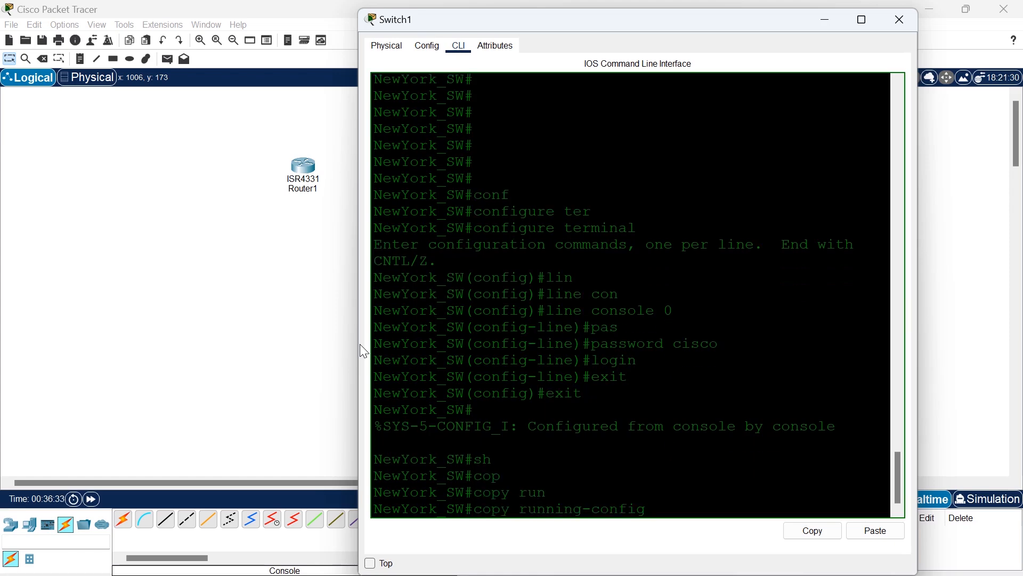
text(str)
key(Tab)
key(Return)
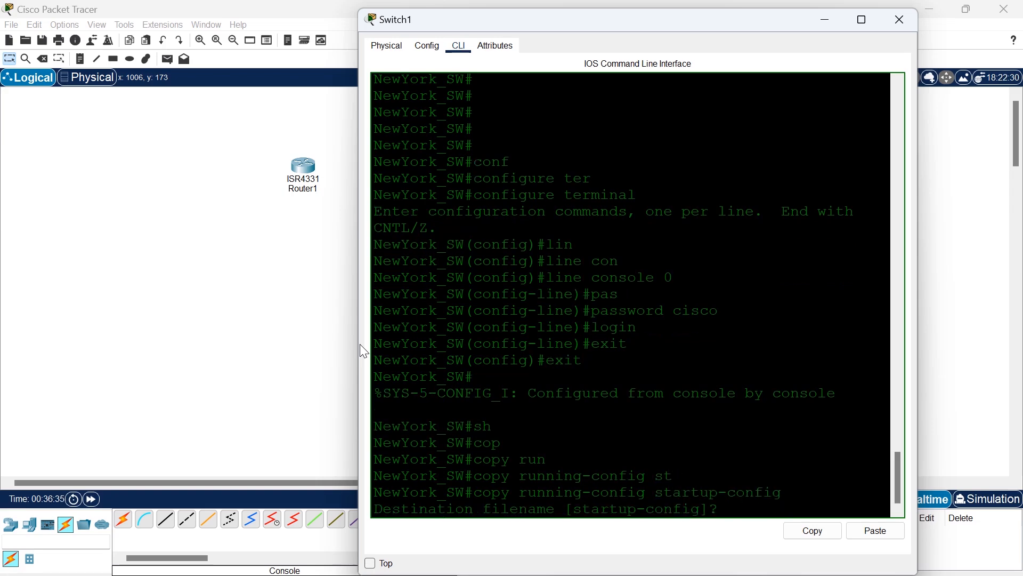
key(Return)
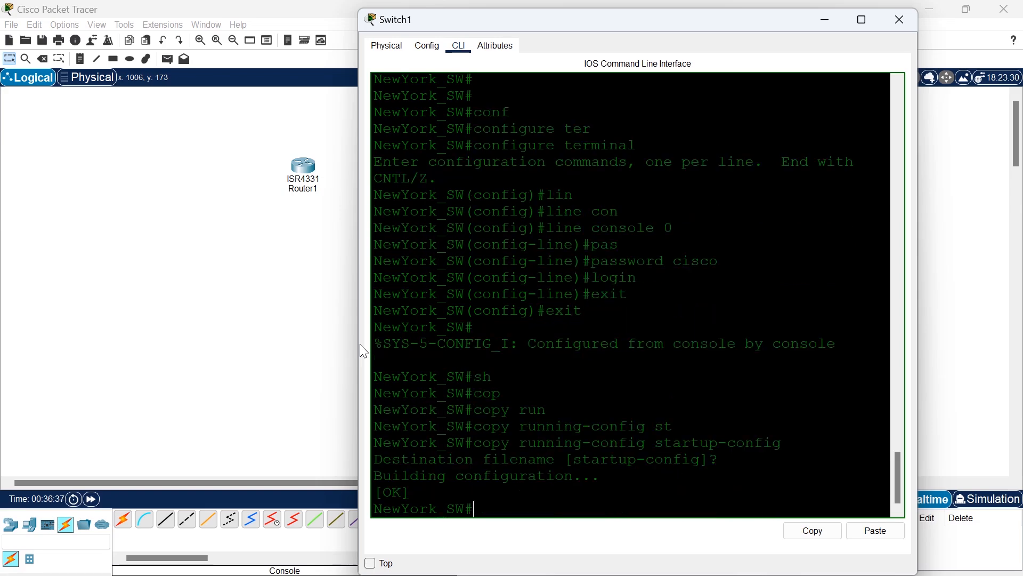
Log out of the console session and log back in at User Access Verification with the console password.
text(exit)
key(Return)
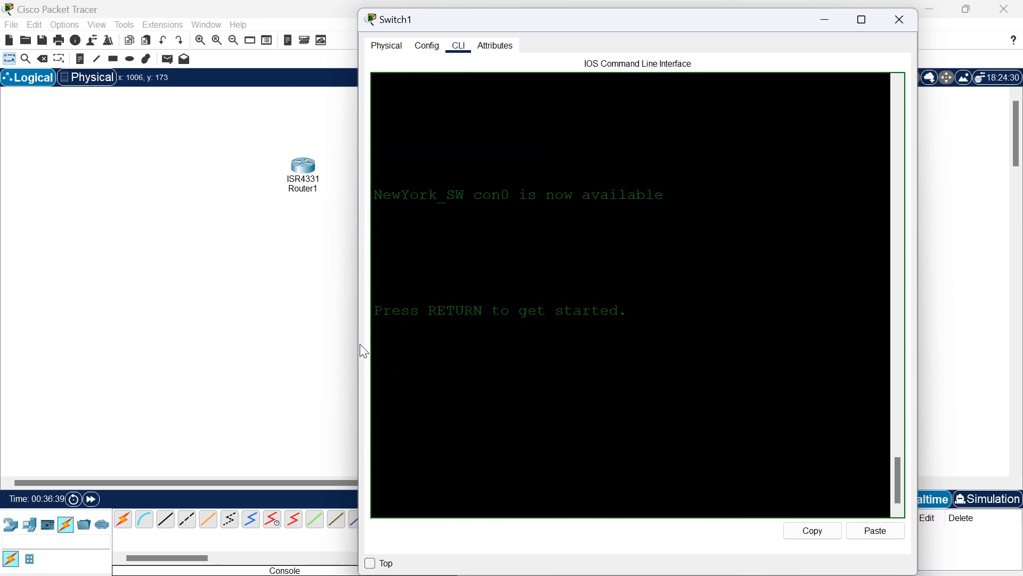
key(Return)
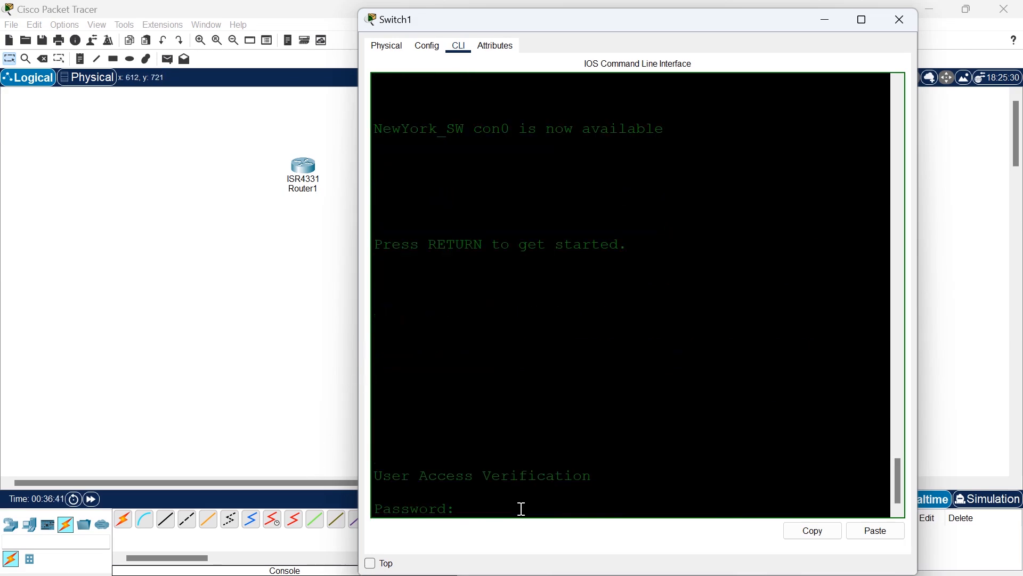
drag(457, 507, 365, 469)
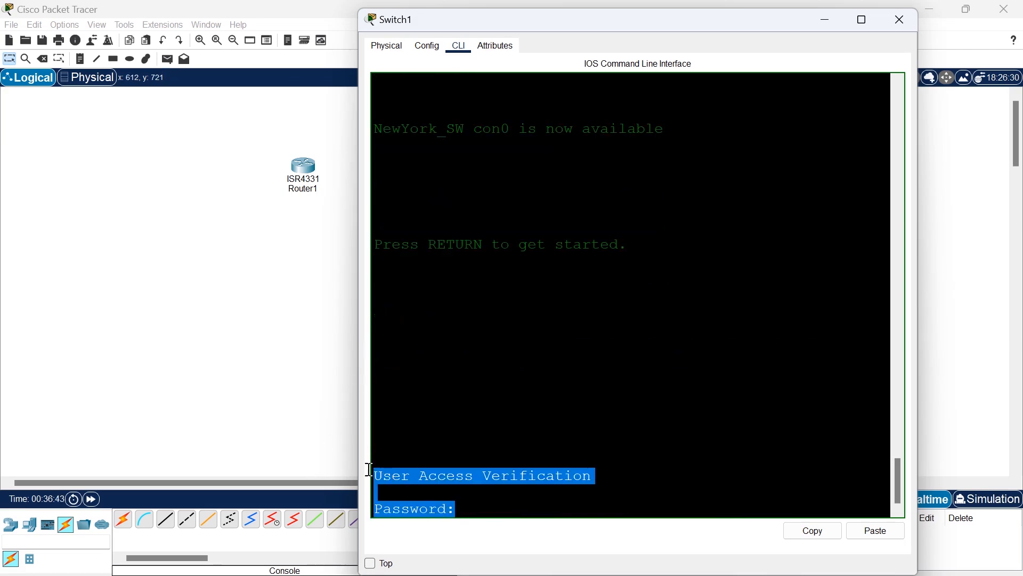
click(469, 510)
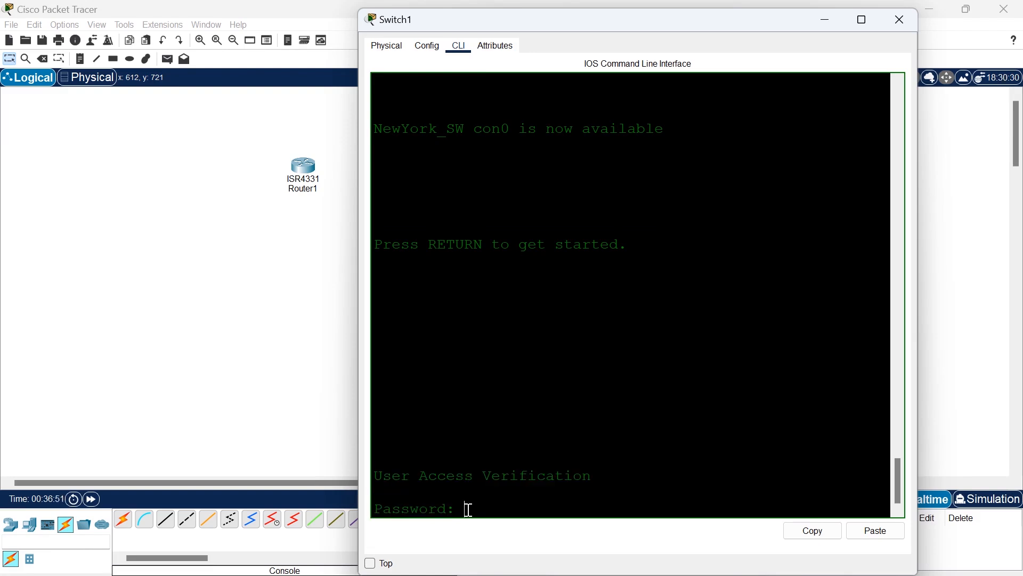
key(Return)
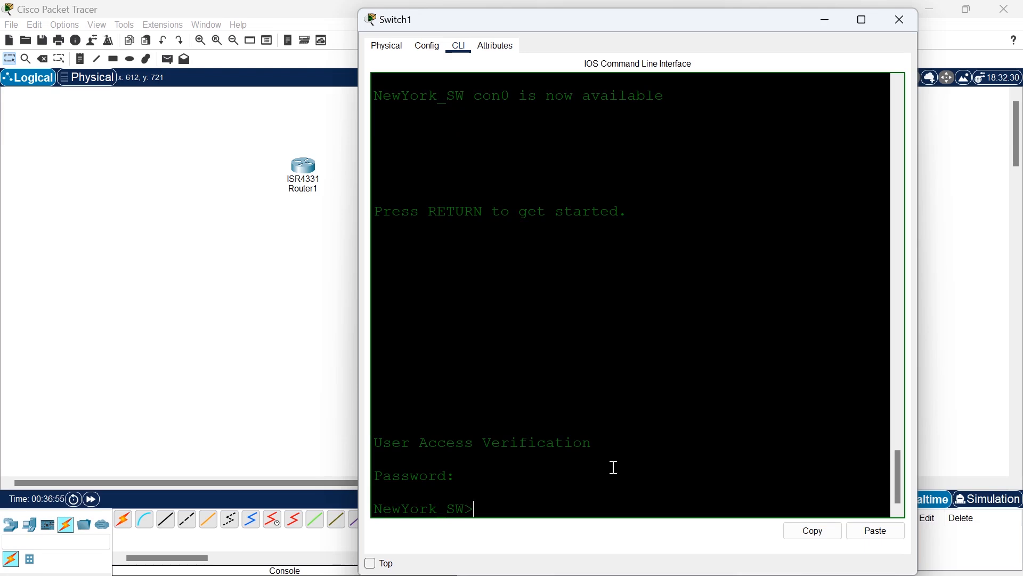
Enable privileged EXEC mode and enter global configuration mode from the terminal.
mouse_move(475, 509)
mouse_down()
mouse_move(461, 511)
mouse_move(469, 509)
mouse_up()
text(en)
key(Tab)
key(Return)
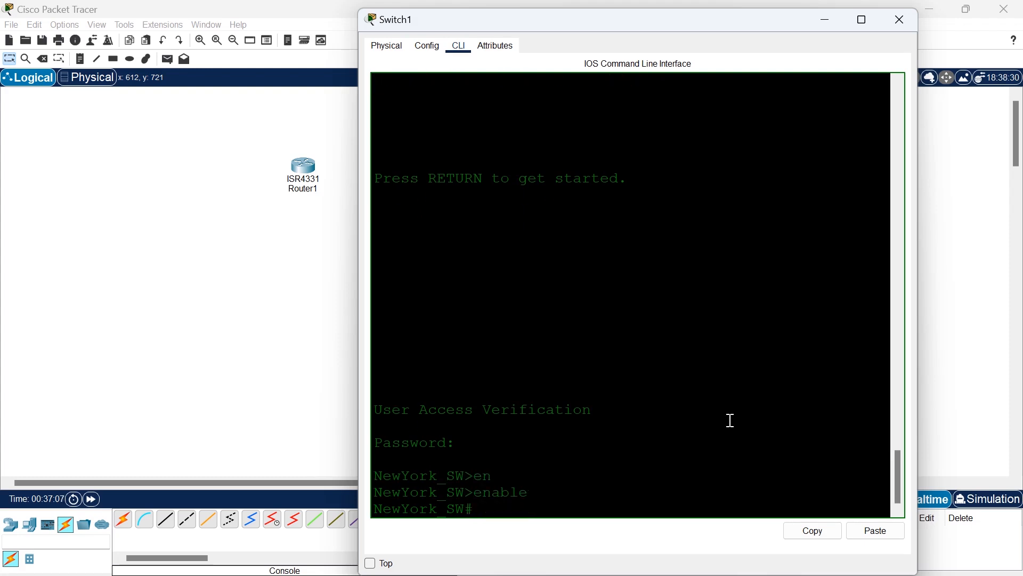
text(conf)
key(Tab)
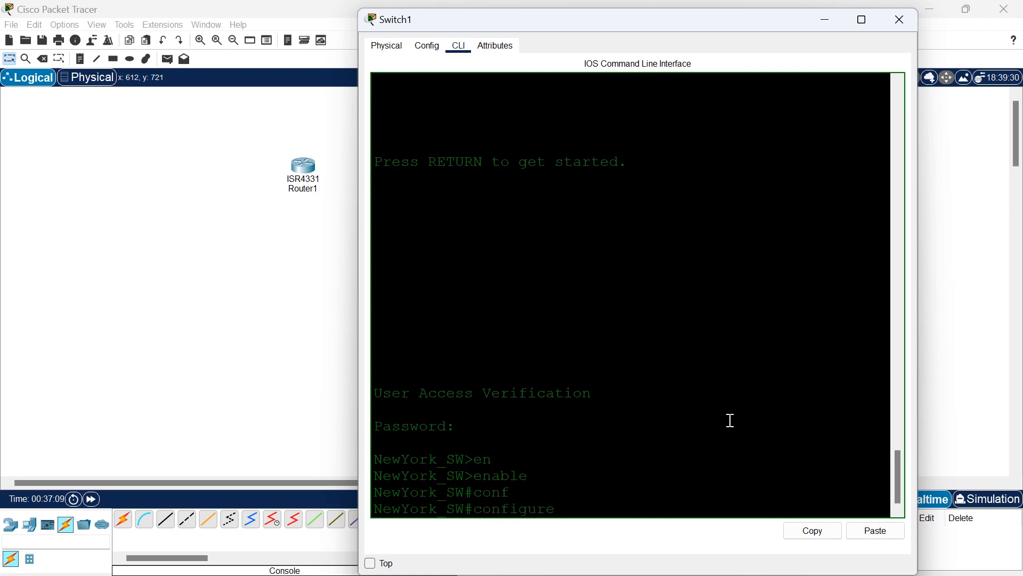
key(Return)
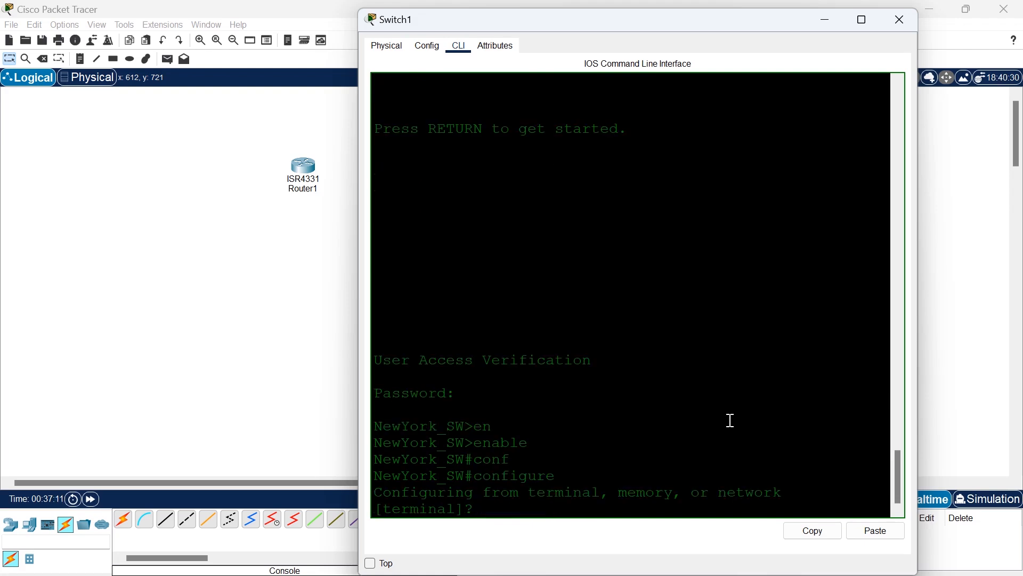
text(ter)
key(Return)
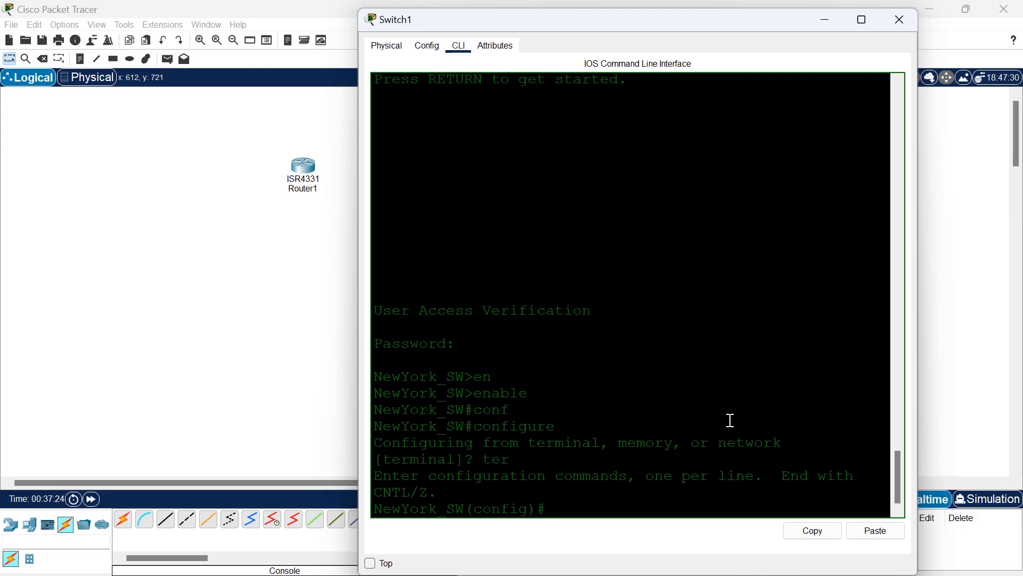
Open line configuration for vty 0 4 and set the vty access password.
text(line)
key(Return)
text(line vt)
key(Tab)
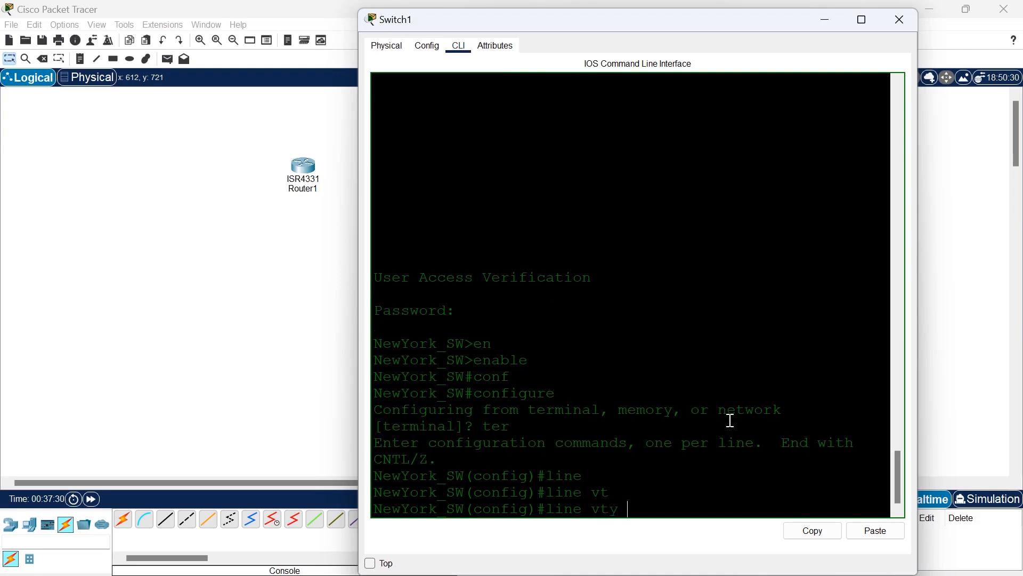
text(0 4)
key(Return)
text(pas)
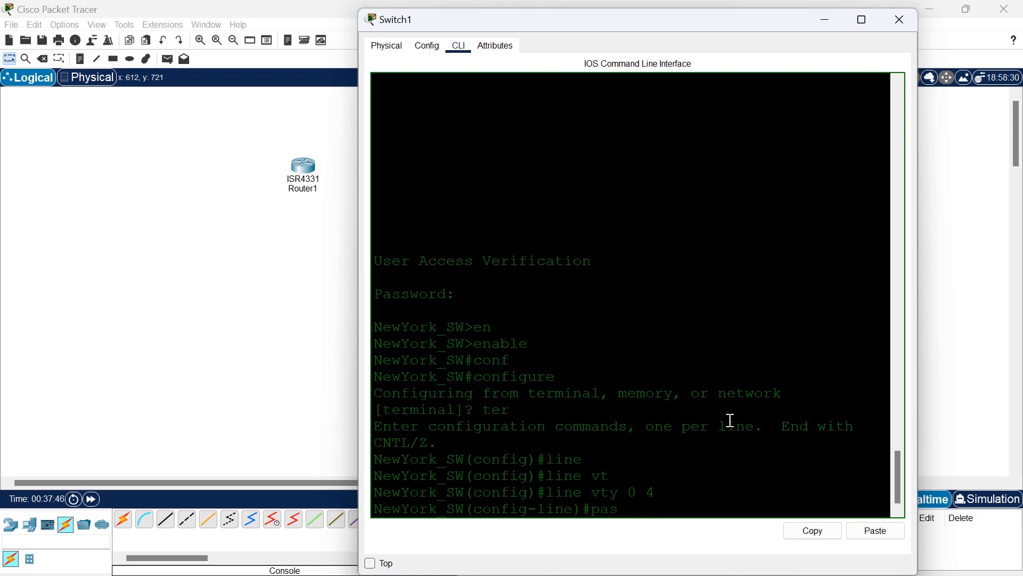
key(Tab)
text(cisco)
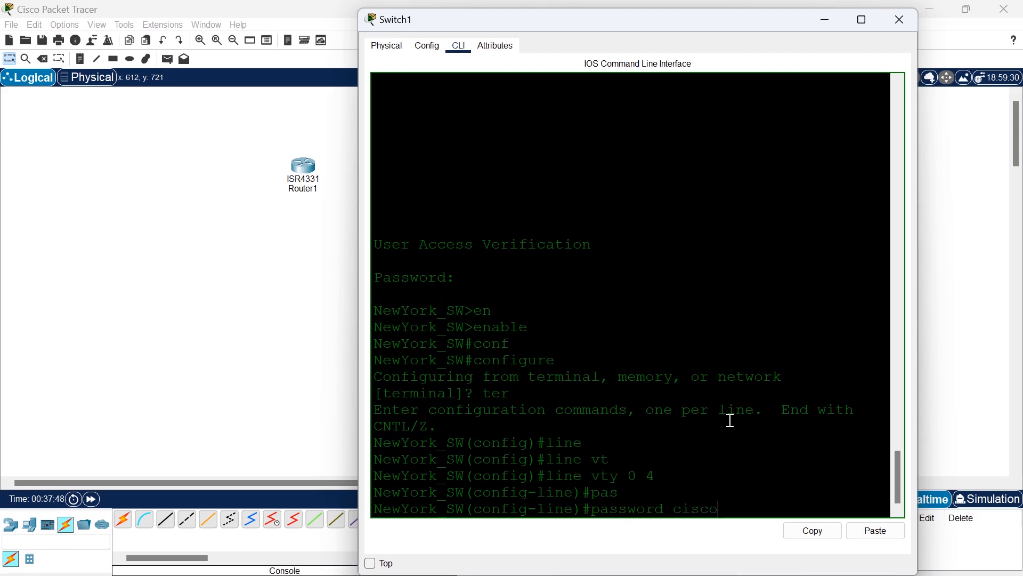
key(Return)
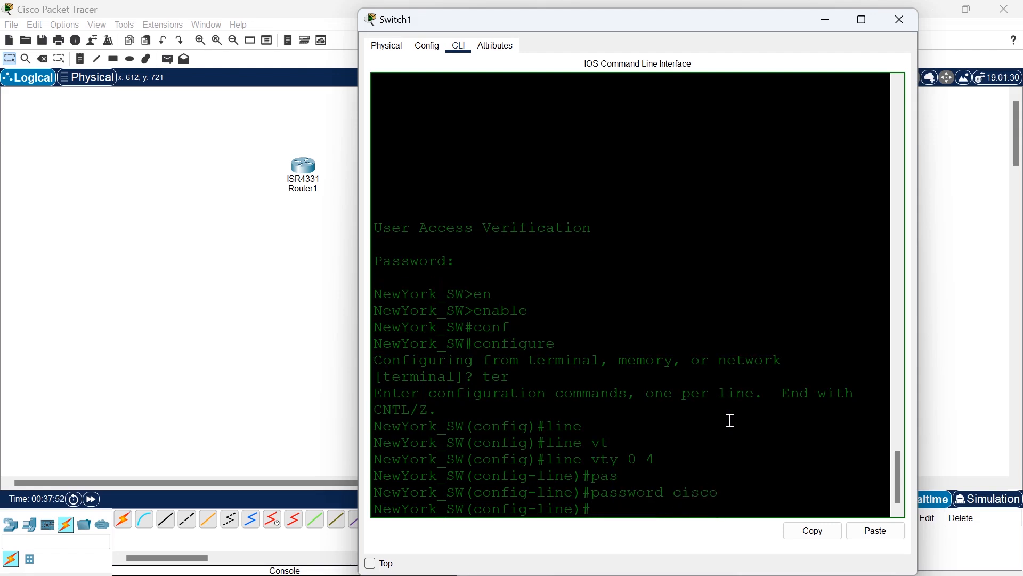
Try to enable login on the vty lines with the abbreviated command log, and leave configuration mode.
text(l)
text(og)
key(Return)
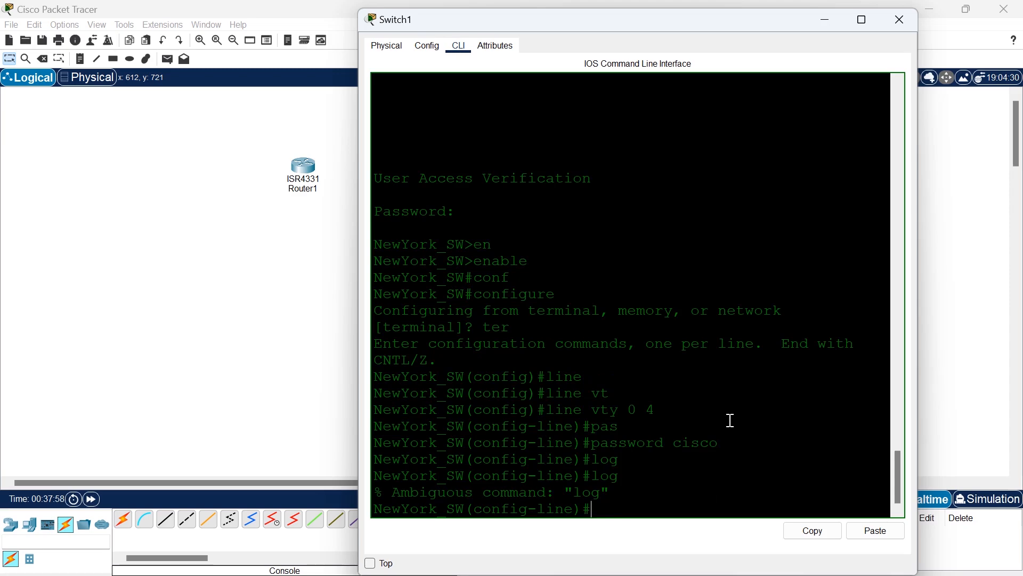
key(ctrl+z)
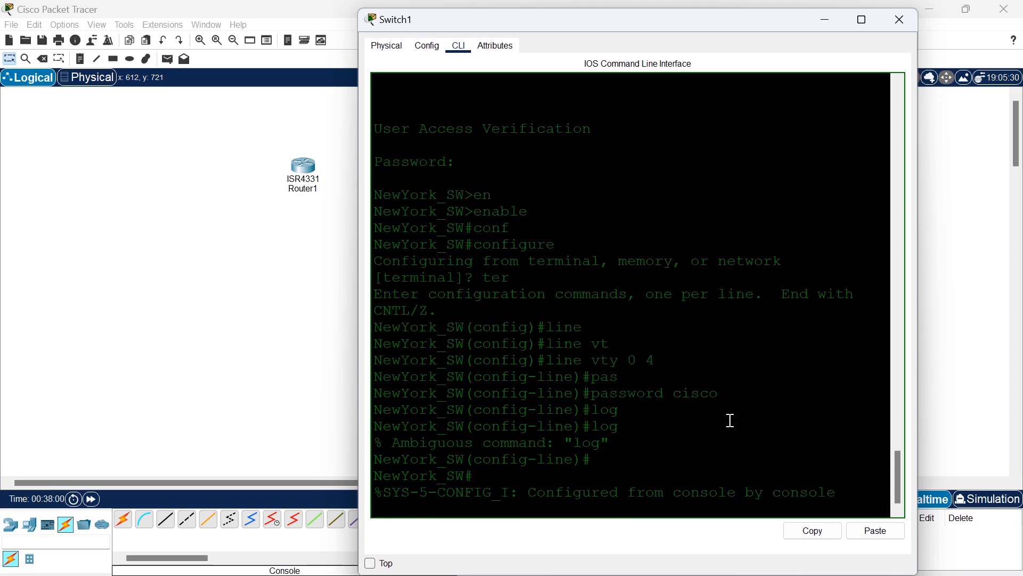
key(Return)
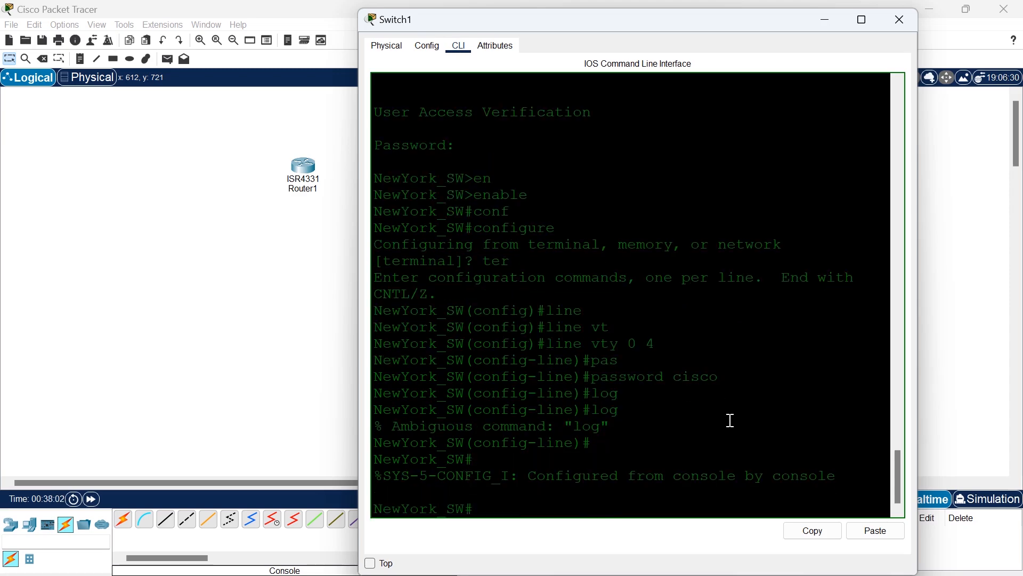
Enter global configuration mode again, choosing the terminal as the configuration source.
text(conf)
key(Tab)
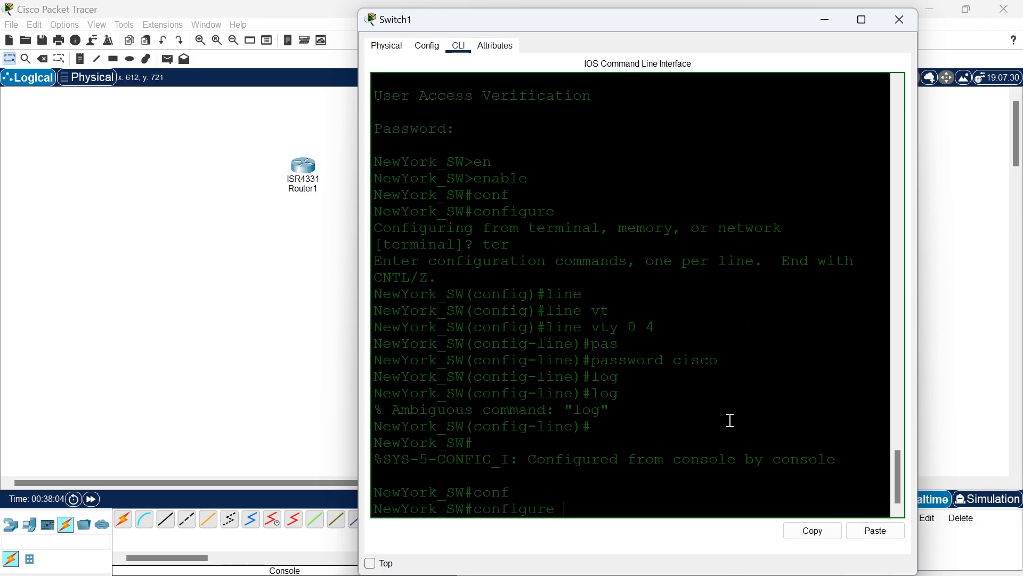
key(Return)
text(terminal]?)
key(Return)
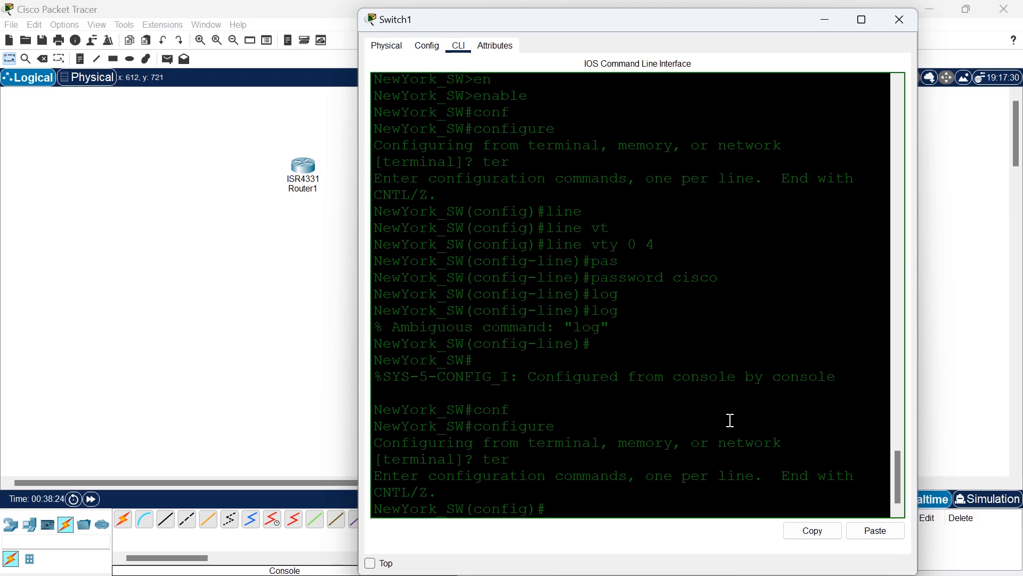
Set the enable password for privileged EXEC access in global configuration mode.
text(en)
key(Return)
text(en)
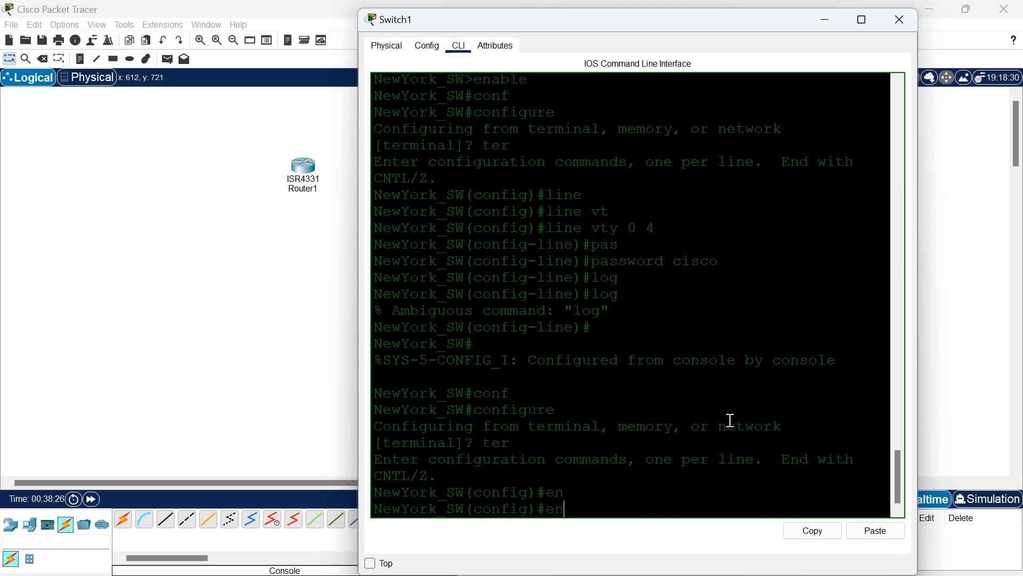
text(able pas)
key(Tab)
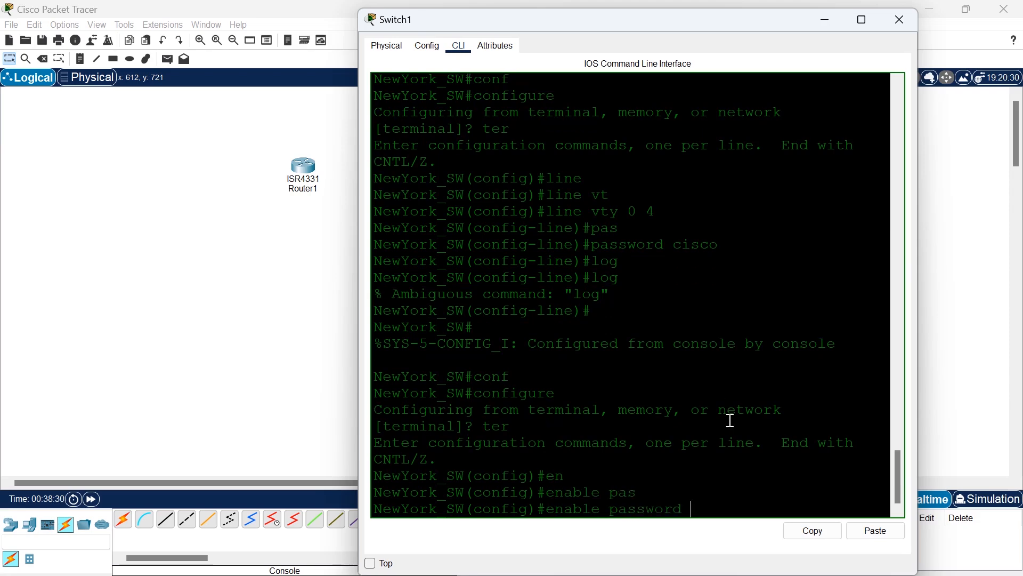
text(cisoco)
key(Return)
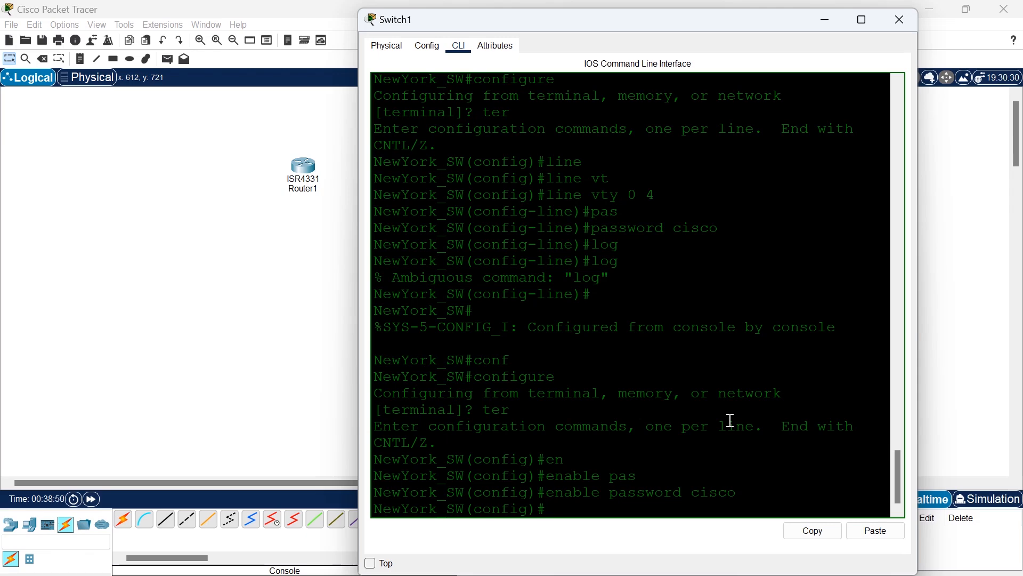
Save the running configuration with do wr and exit global configuration mode.
text(do wr)
key(Return)
text(exit)
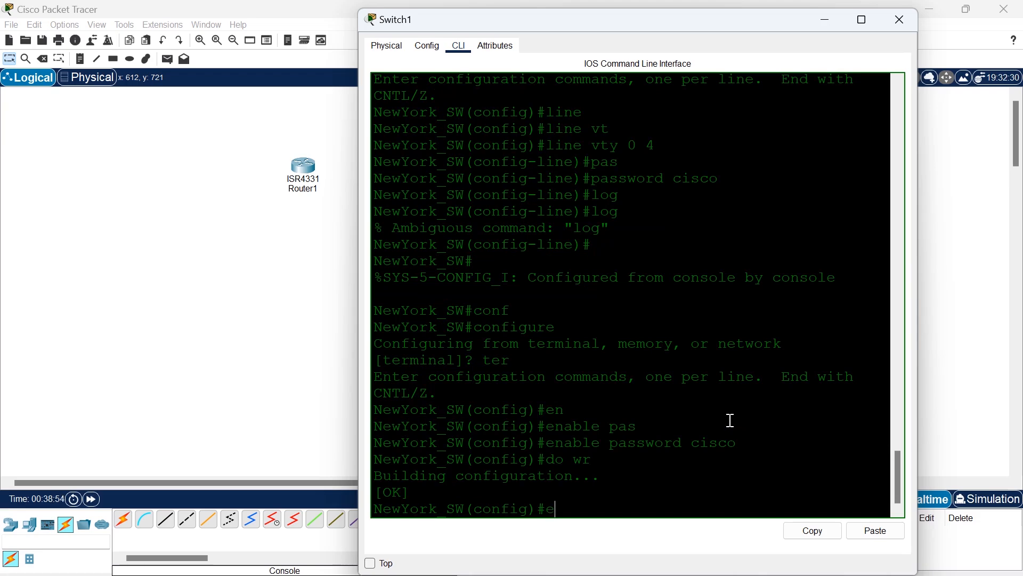
key(Return)
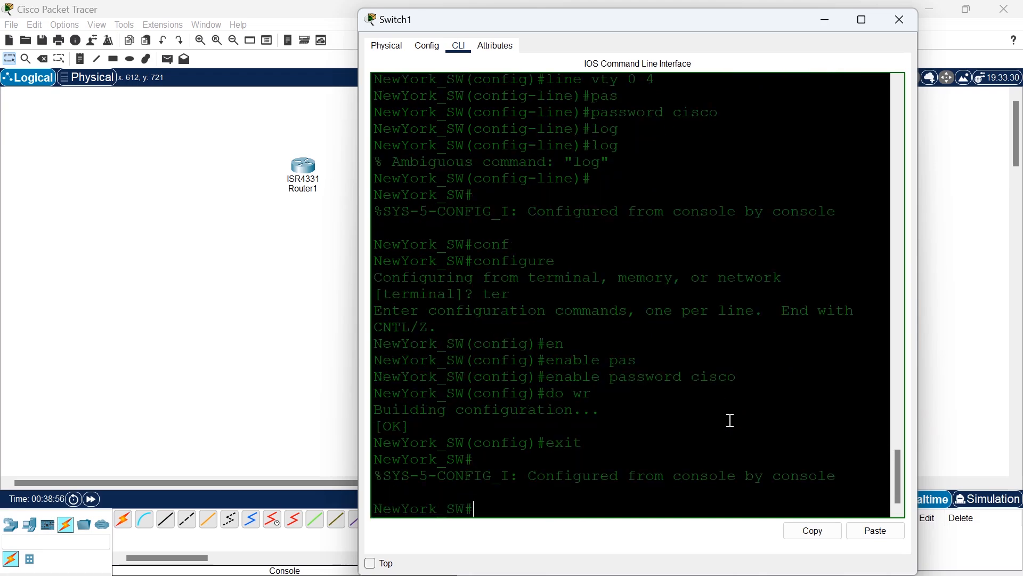
Display the running configuration with show running-config and examine the enable password and hostname lines.
text(sh)
key(Tab)
text(run)
key(Tab)
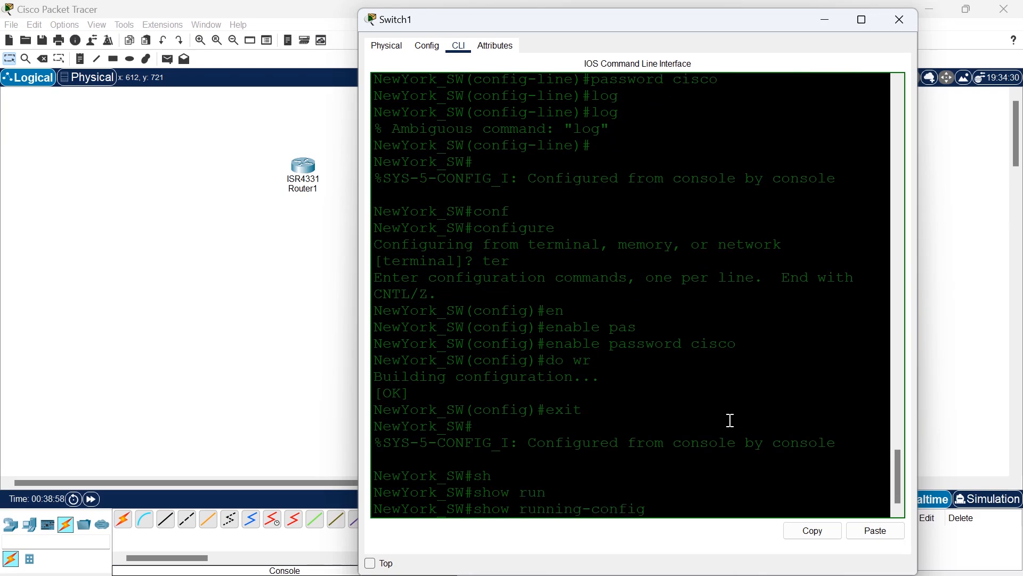
key(Return)
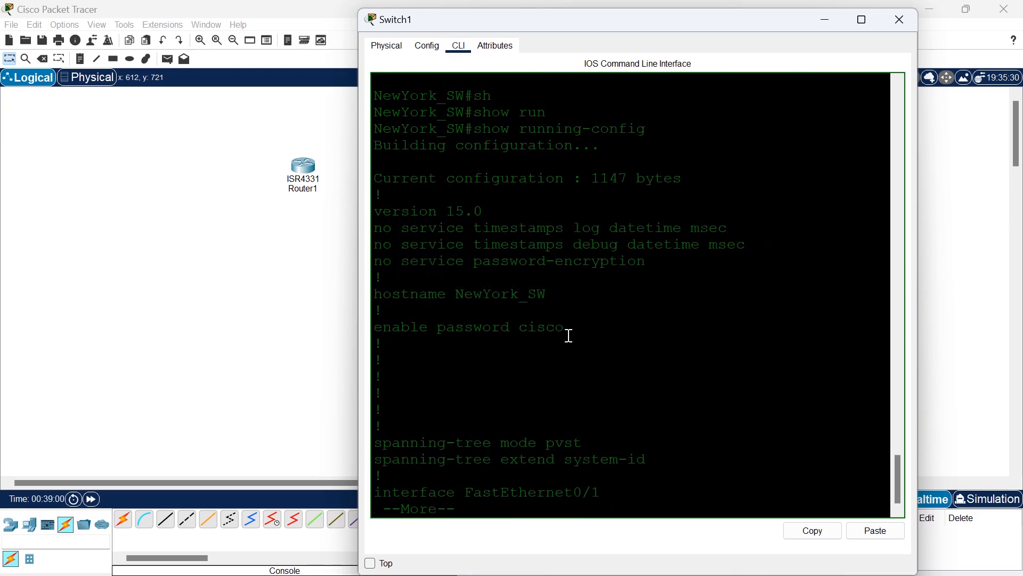
drag(566, 328, 366, 327)
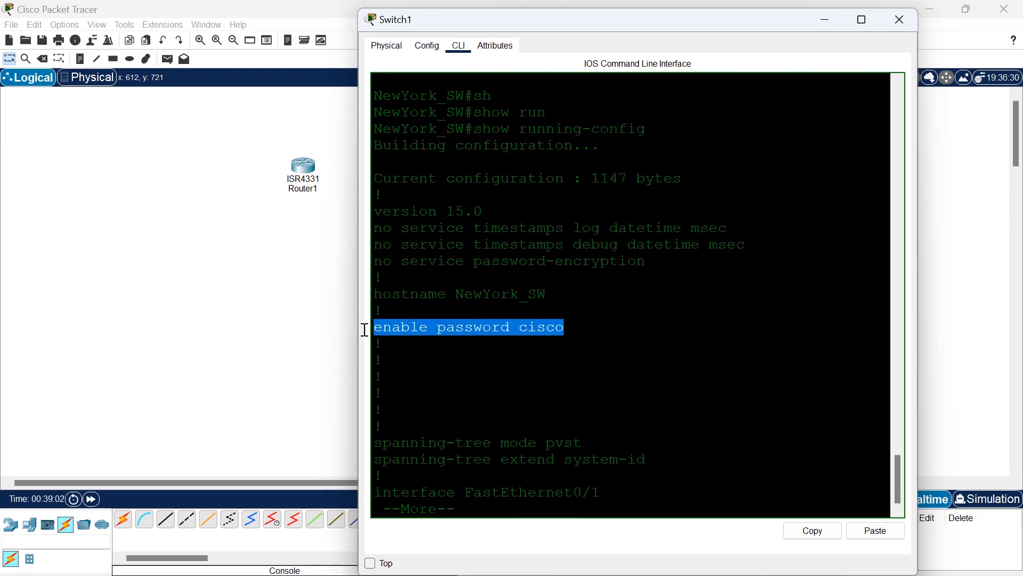
click(571, 295)
drag(571, 295, 365, 294)
click(582, 316)
Page through the running configuration and examine the line con 0 and line vty 0 4 password and login entries.
key(Return)
key(Return)
key(Return)
key(Return)
key(Return)
key(Return)
key(Return)
key(Return)
key(Return)
key(Return)
key(Return)
key(Return)
key(Return)
key(Return)
key(Return)
key(Return)
key(Return)
key(Return)
key(Return)
key(Return)
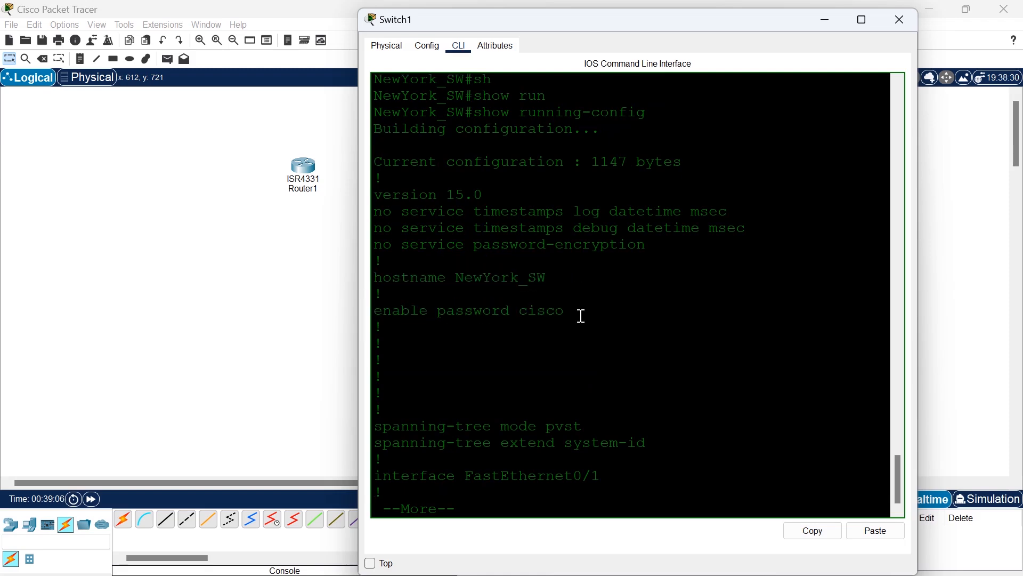
key(Return)
key(Return)
key(Return)
key(Return)
key(Return)
key(Return)
key(Return)
key(Return)
key(Return)
key(Return)
key(Return)
key(Return)
key(Return)
key(Return)
key(Return)
key(Return)
key(Return)
key(Return)
key(Return)
key(Return)
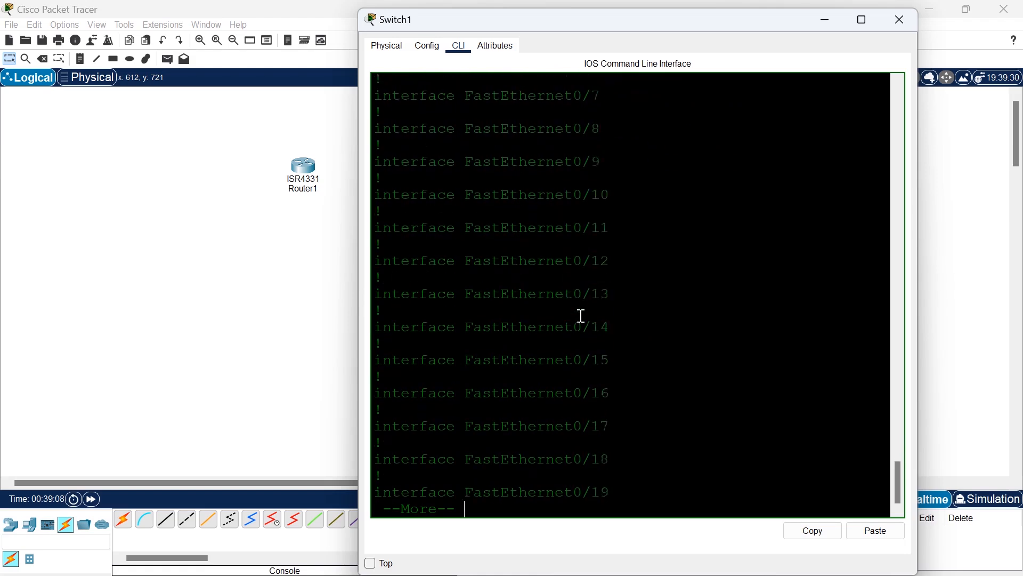
key(Return)
key(Return)
key(Return)
key(Return)
key(Return)
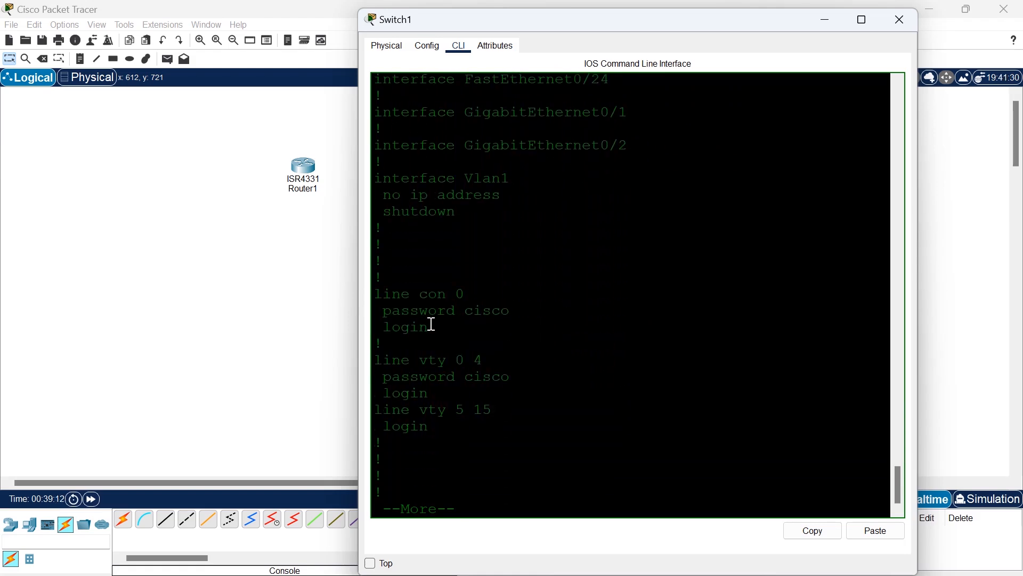
drag(430, 326, 371, 294)
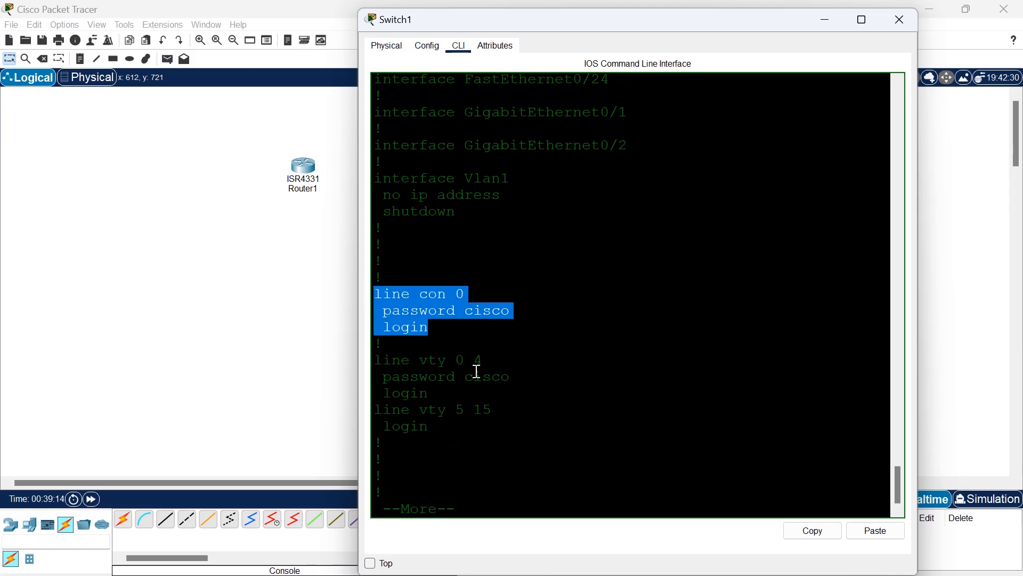
click(429, 392)
drag(429, 391, 372, 354)
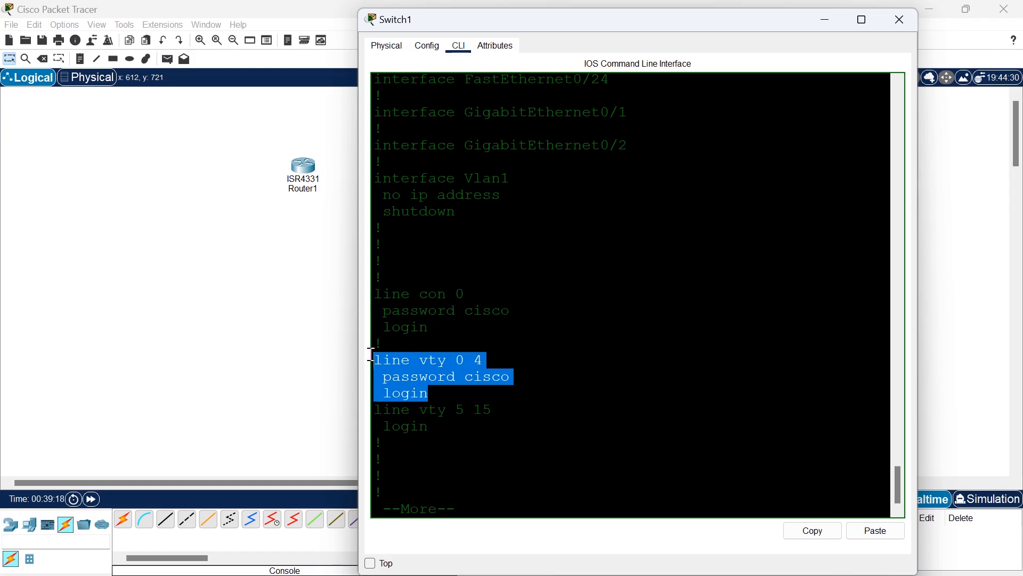
click(457, 391)
Finish the configuration listing and review how the console, vty and enable passwords are stored in it.
key(Return)
key(Return)
key(Return)
key(Return)
key(Return)
key(Return)
key(Return)
key(Return)
key(Return)
key(Return)
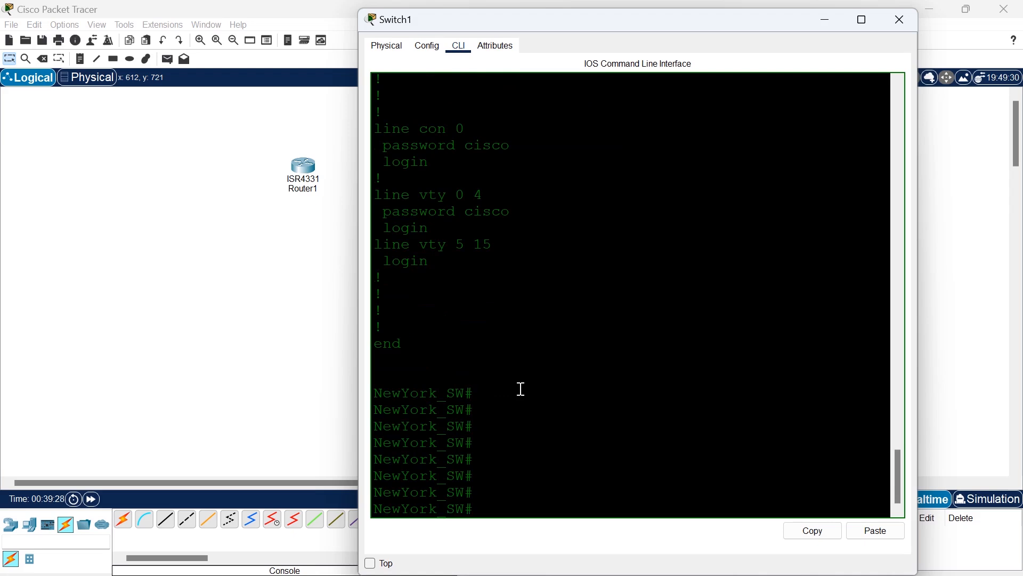
scroll(562, 311, up, 2)
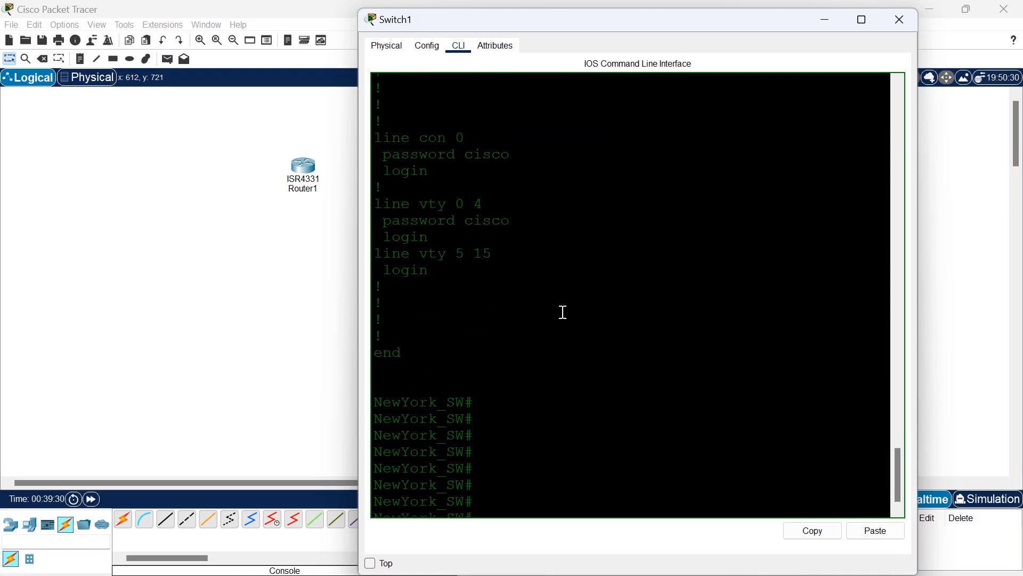
scroll(562, 311, up, 1)
drag(510, 313, 437, 313)
drag(525, 249, 430, 242)
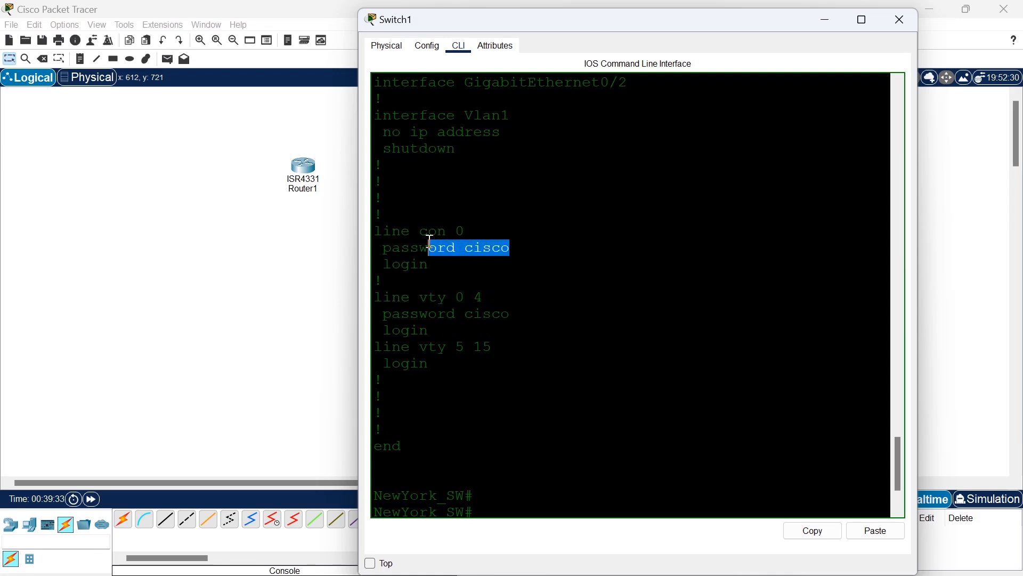
scroll(525, 242, up, 10)
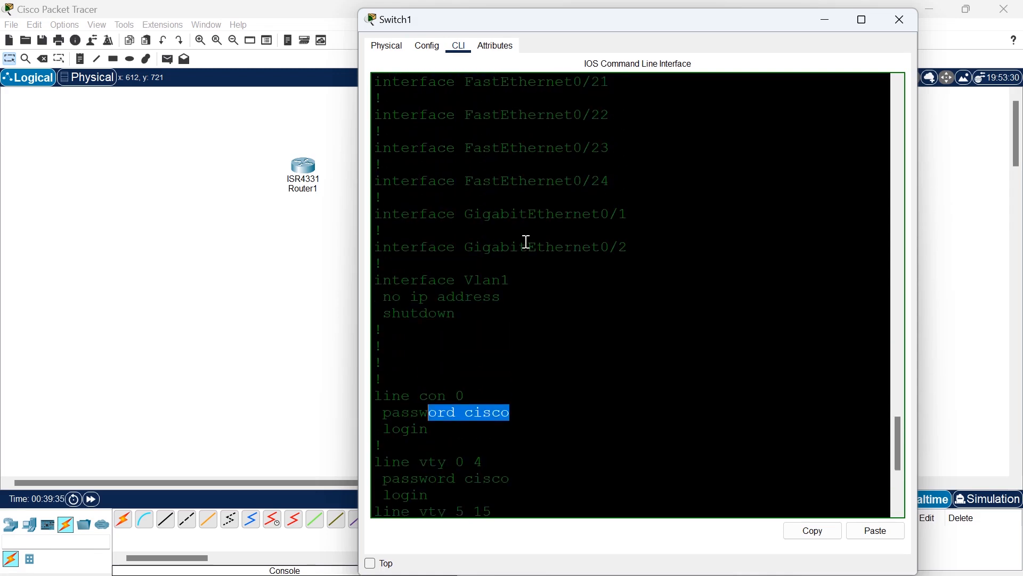
scroll(526, 242, up, 14)
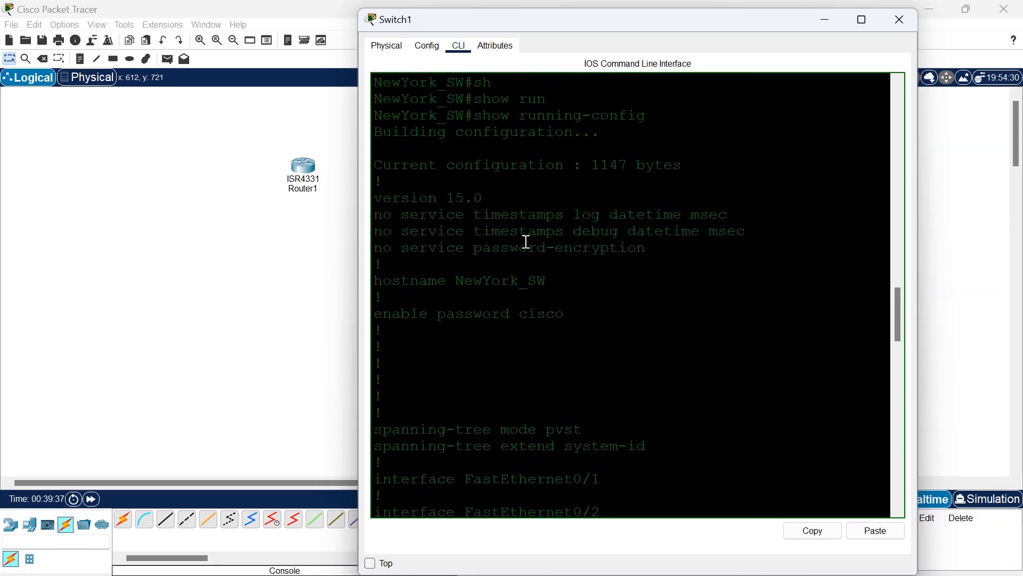
drag(568, 312, 523, 314)
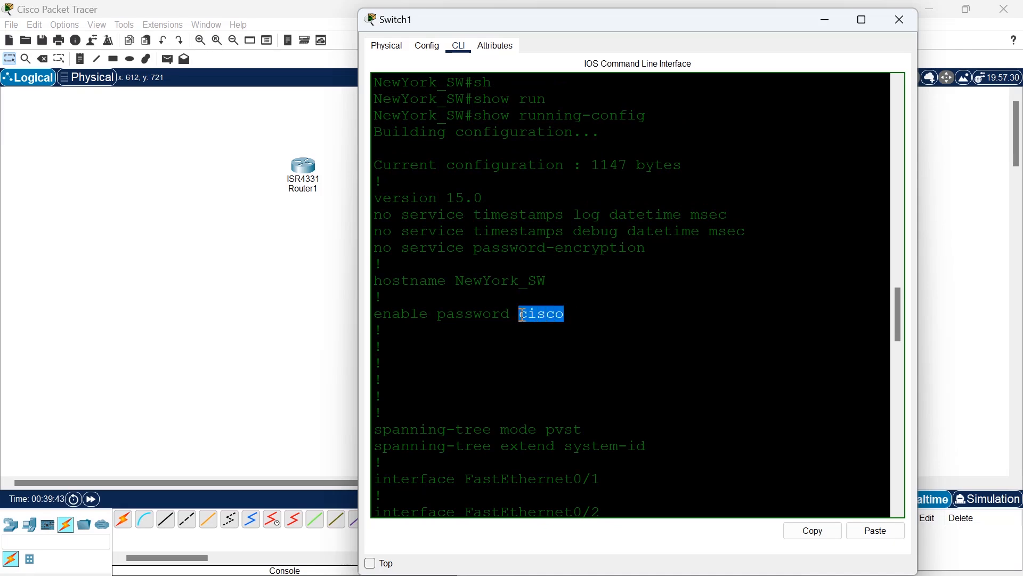
key(Return)
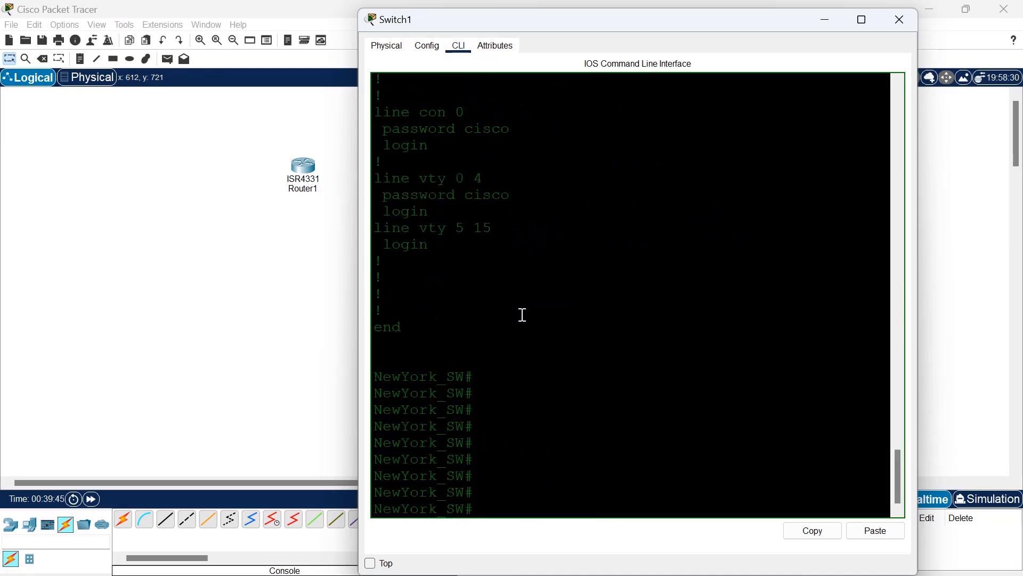
Enter global configuration mode with configure terminal.
text(conf)
key(Tab)
text(ter)
key(Tab)
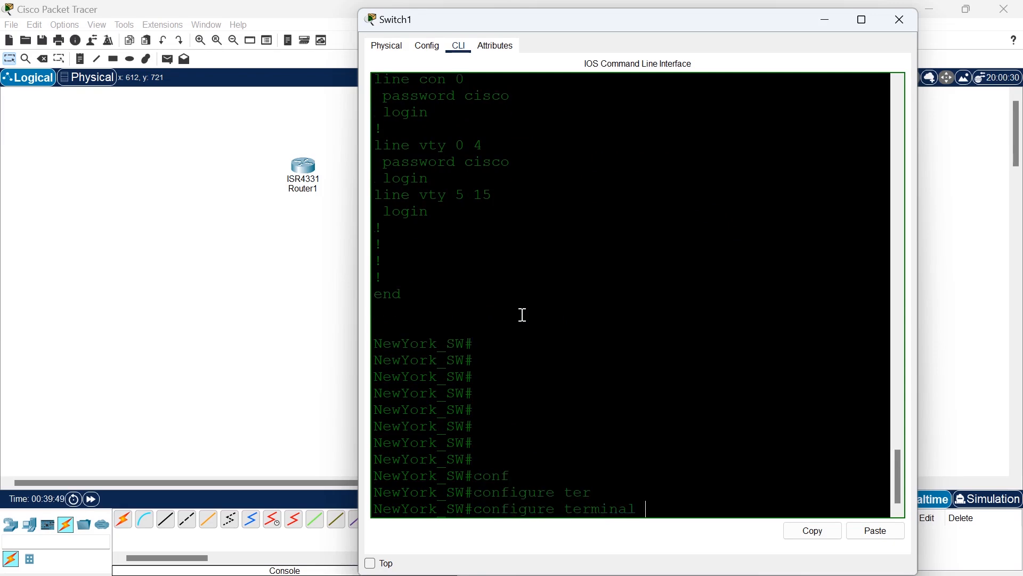
key(Return)
Set an encrypted privileged EXEC password with the enable secret command.
text(ewYork_SW(config)#e)
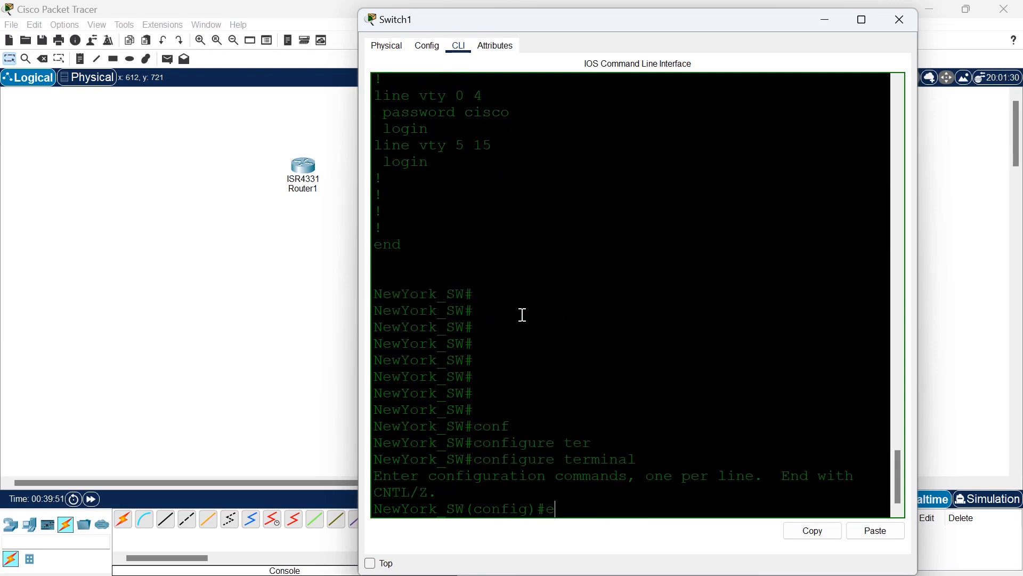
text(nable se)
key(Tab)
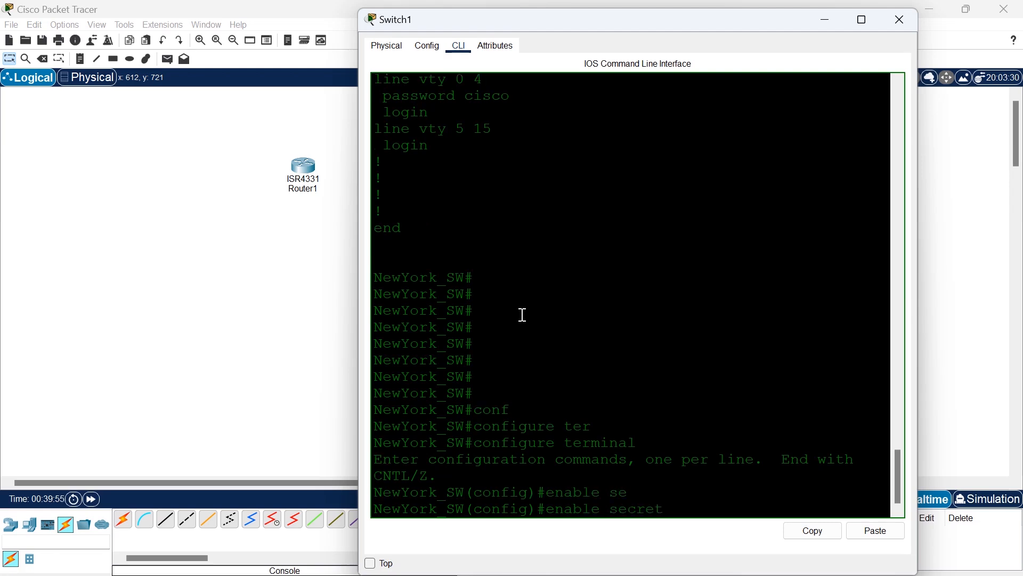
text(ccna)
key(Return)
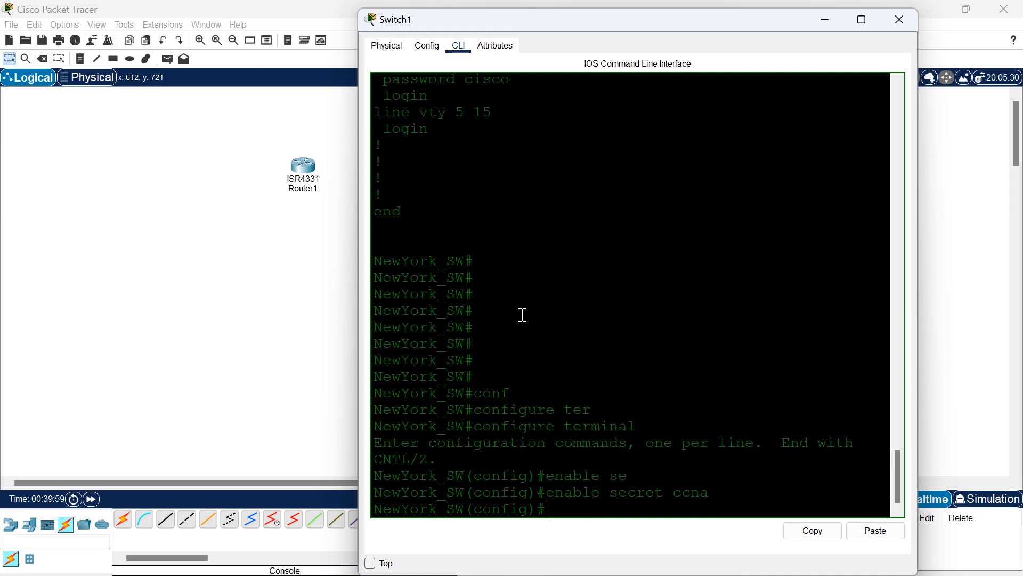
Save the configuration containing the enable secret with do wr and return to privileged EXEC mode.
text(do wr)
key(Return)
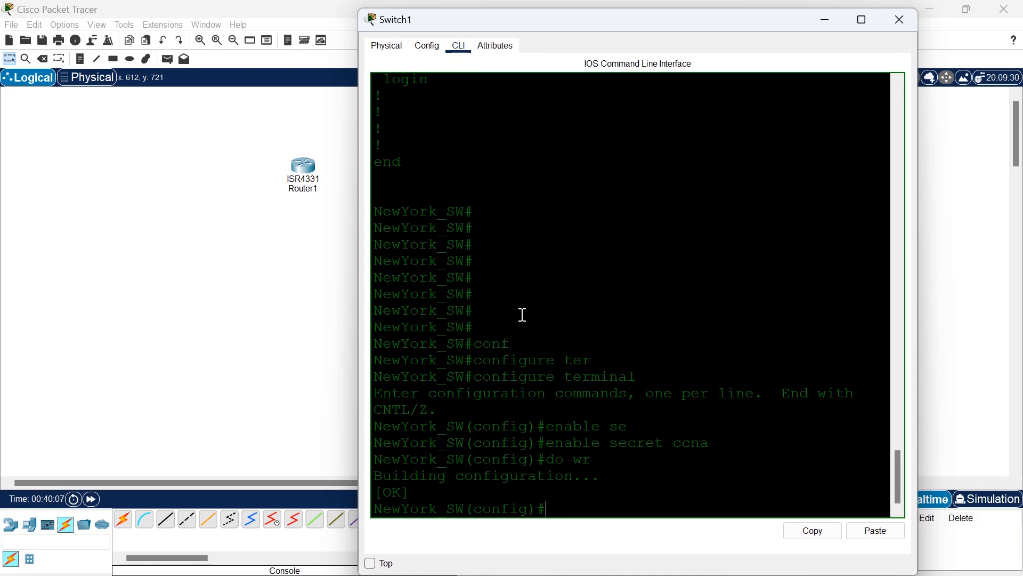
text(exit)
key(Return)
key(Return)
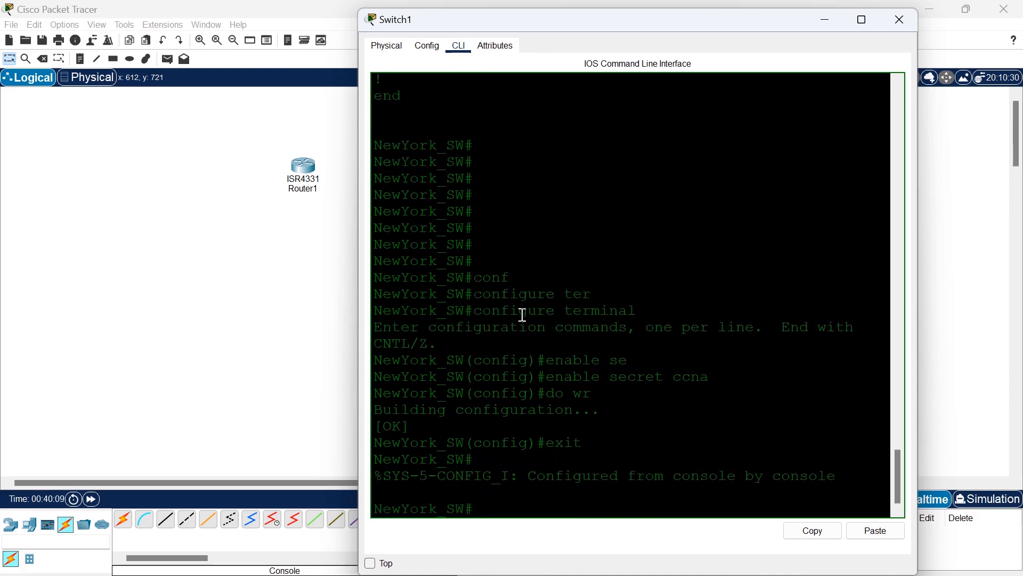
Display the full running configuration again and examine the enable secret entry beside the enable password entry.
text(show)
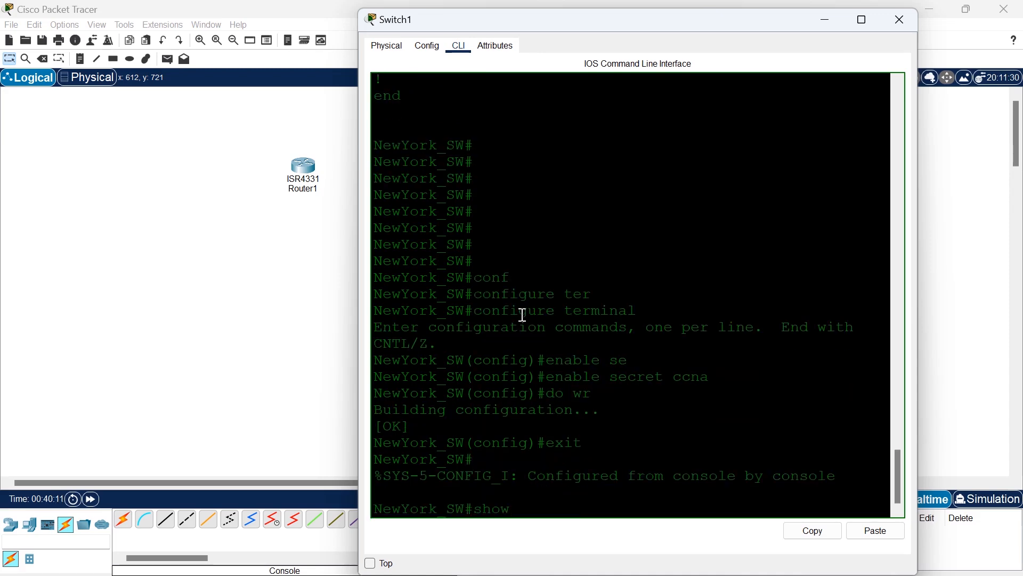
text( run)
key(Tab)
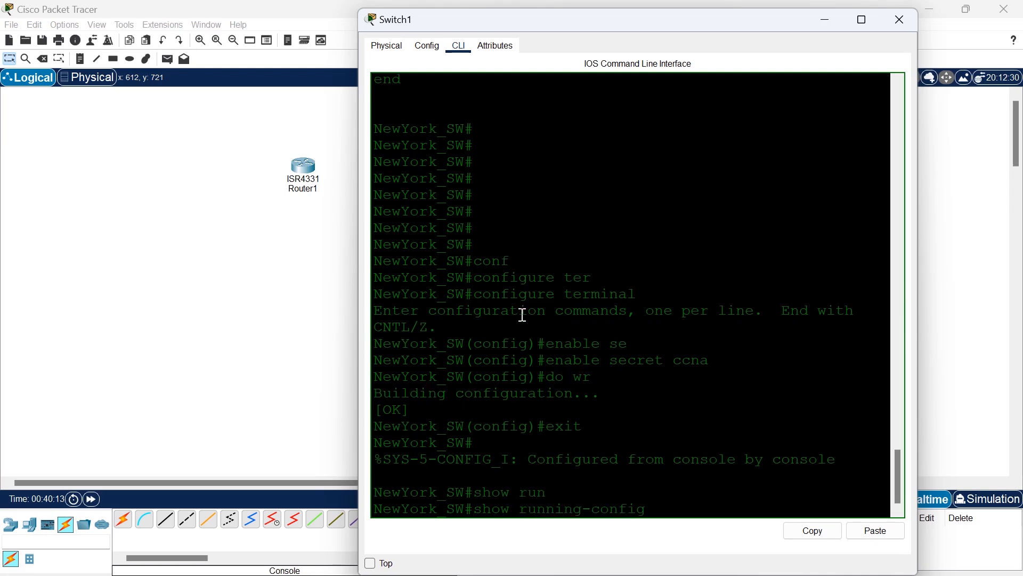
key(Return)
key(Return)
key(Return)
key(Return)
key(Return)
key(Return)
key(Return)
key(Return)
key(Return)
key(Return)
key(Return)
key(Return)
key(Return)
key(Return)
key(Return)
key(Return)
key(Return)
key(Return)
key(Return)
key(Return)
key(Return)
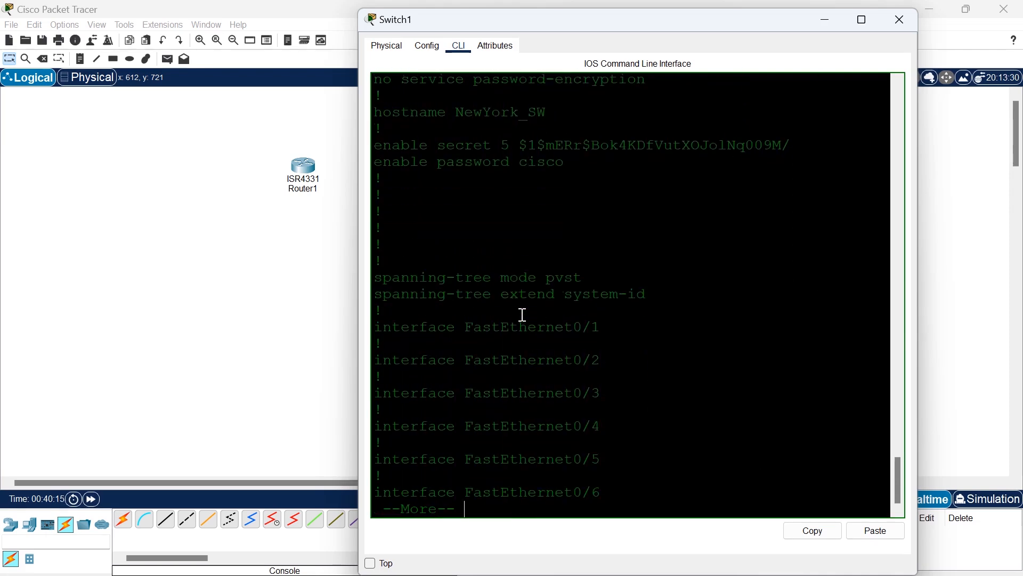
key(Return)
key(Return)
key(Return)
key(Return)
key(Return)
key(Return)
key(Return)
key(Return)
key(Return)
key(Return)
key(Return)
key(Return)
key(Return)
key(Return)
key(Return)
key(Return)
key(Return)
key(Return)
key(Return)
key(Return)
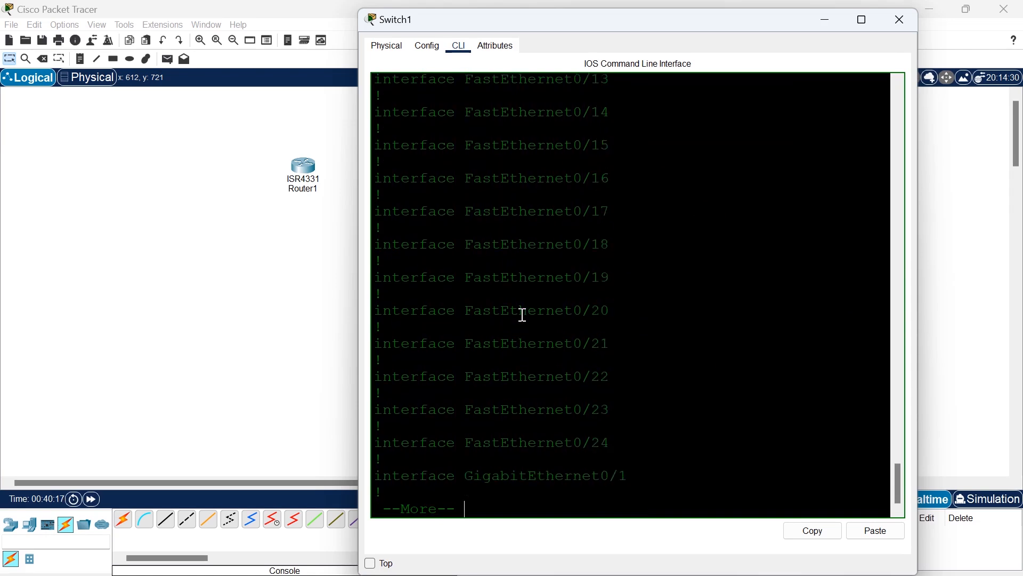
key(Return)
key(Return)
key(Return)
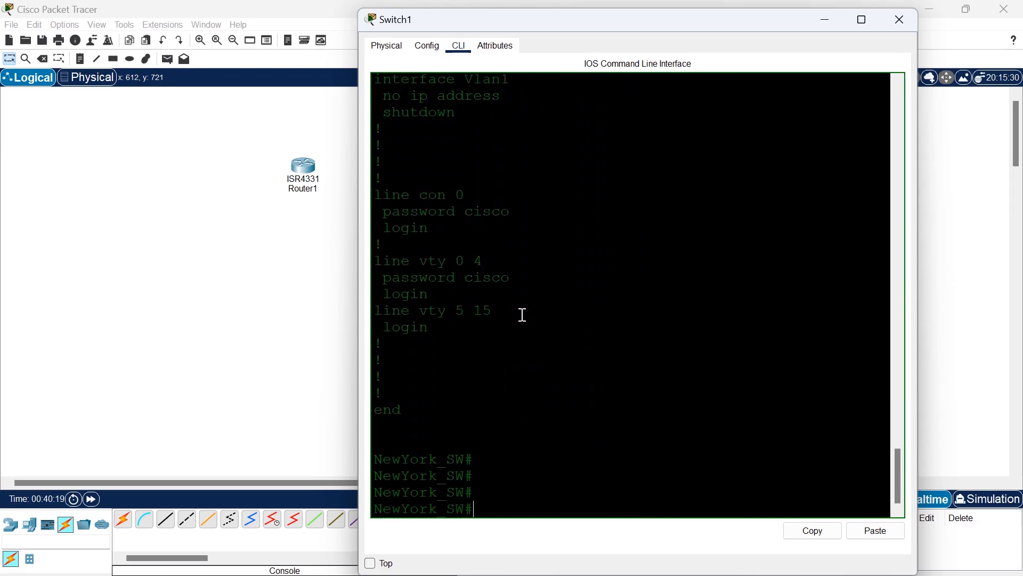
scroll(523, 315, up, 20)
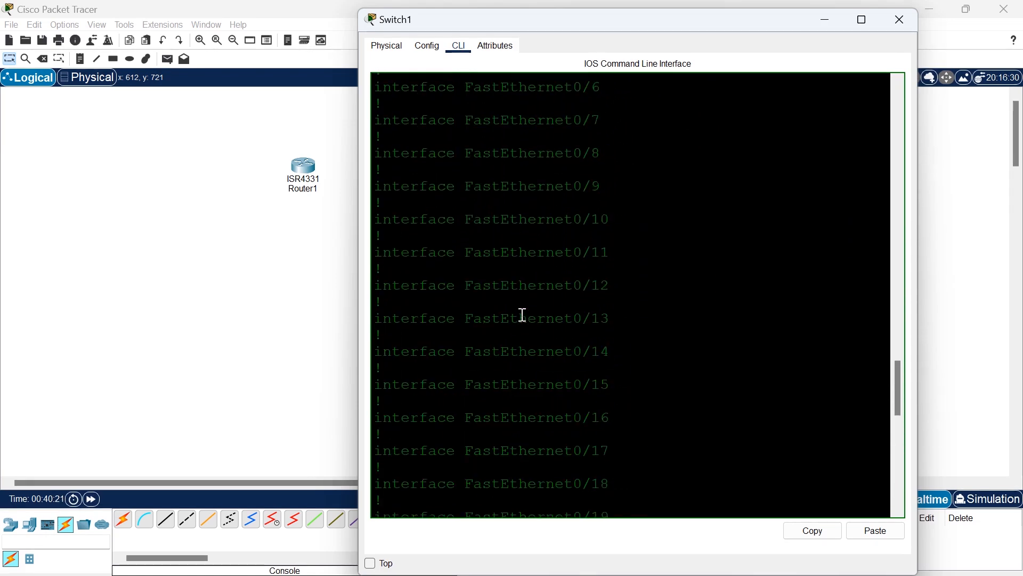
scroll(523, 314, down, 1)
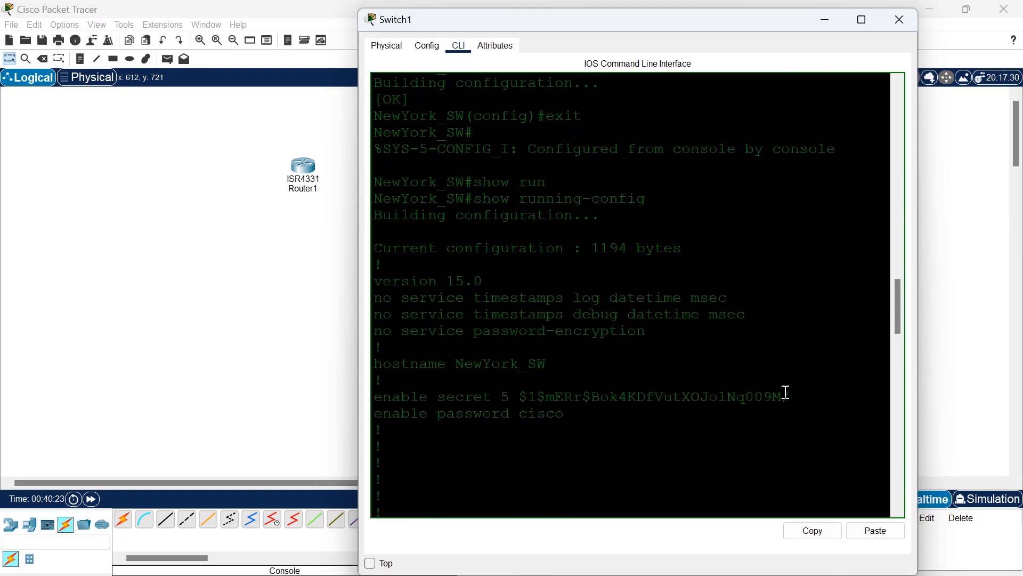
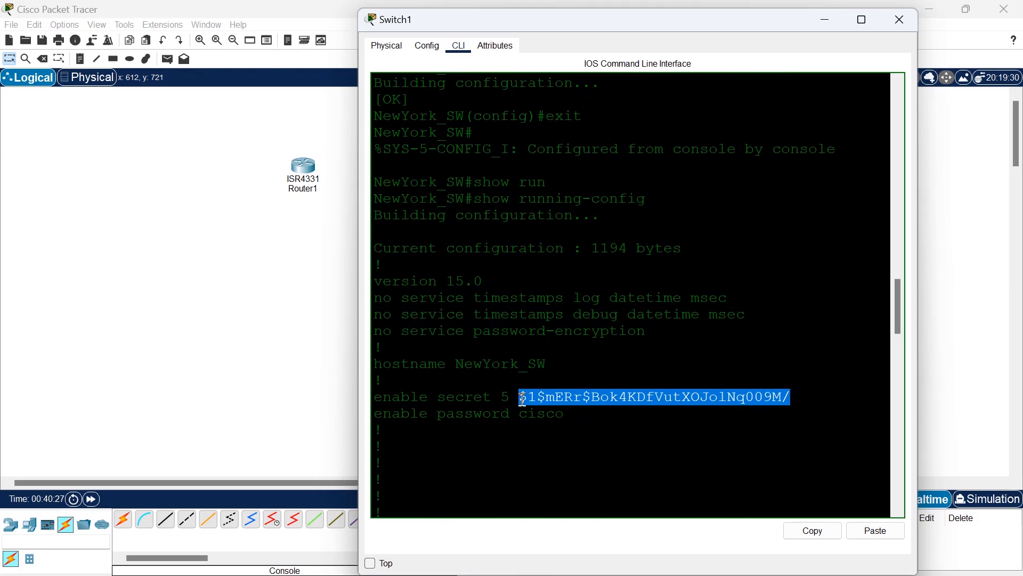
Compare the encrypted enable secret line with the plain-text enable password line in the running configuration, highlighting each entry.
scroll(523, 398, down, 2)
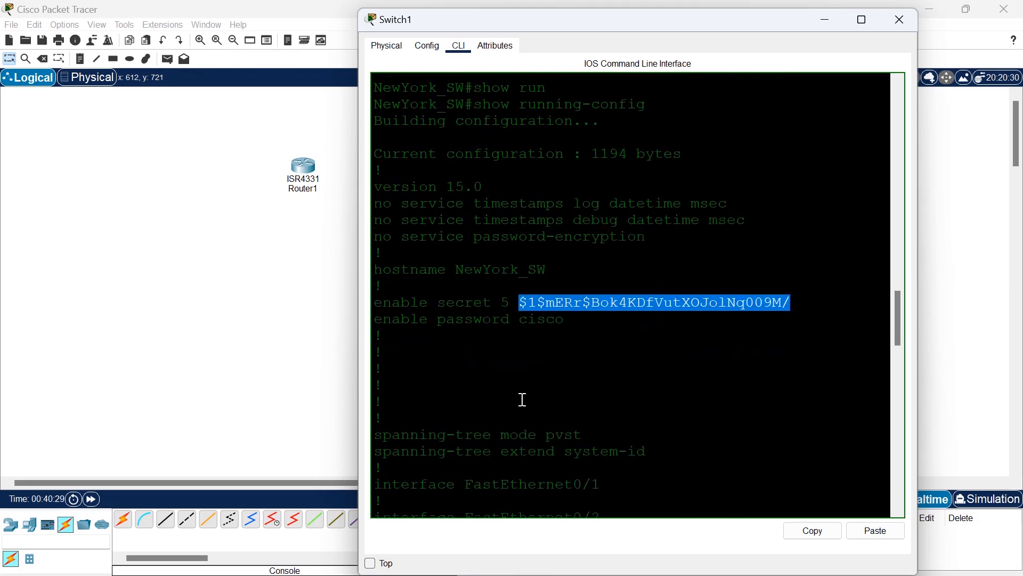
drag(514, 301, 421, 302)
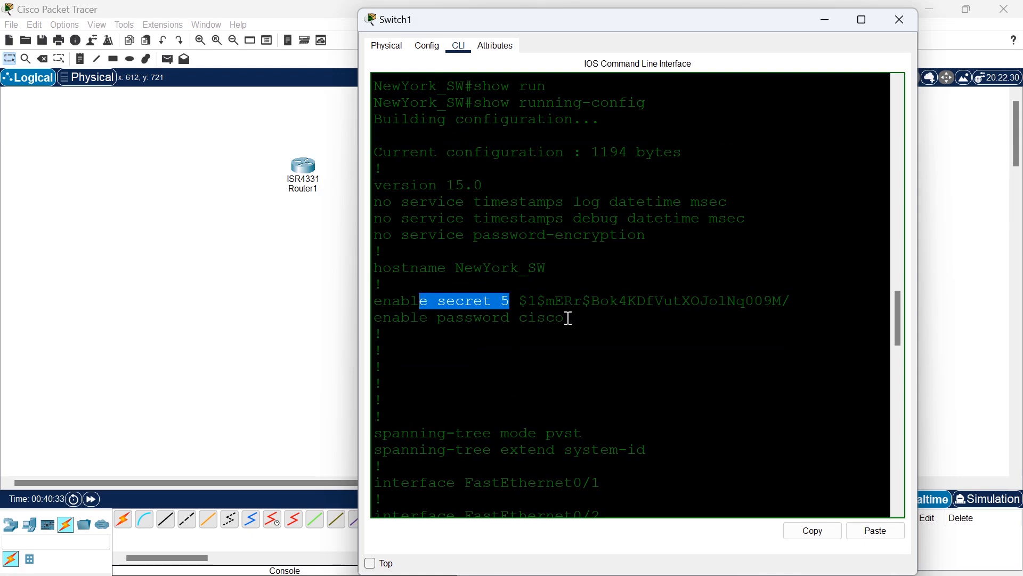
drag(567, 318, 443, 327)
click(550, 364)
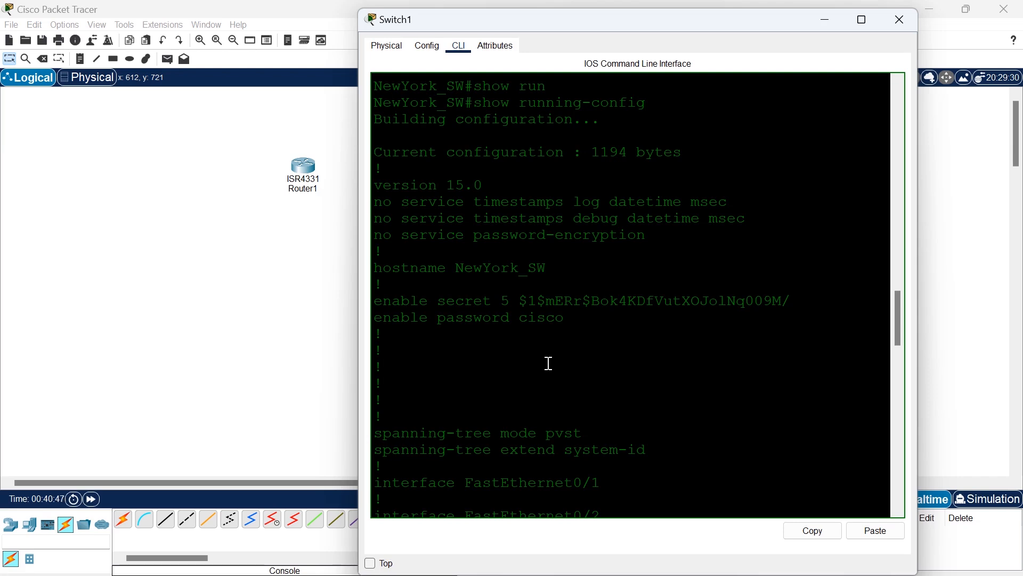
drag(793, 302, 517, 303)
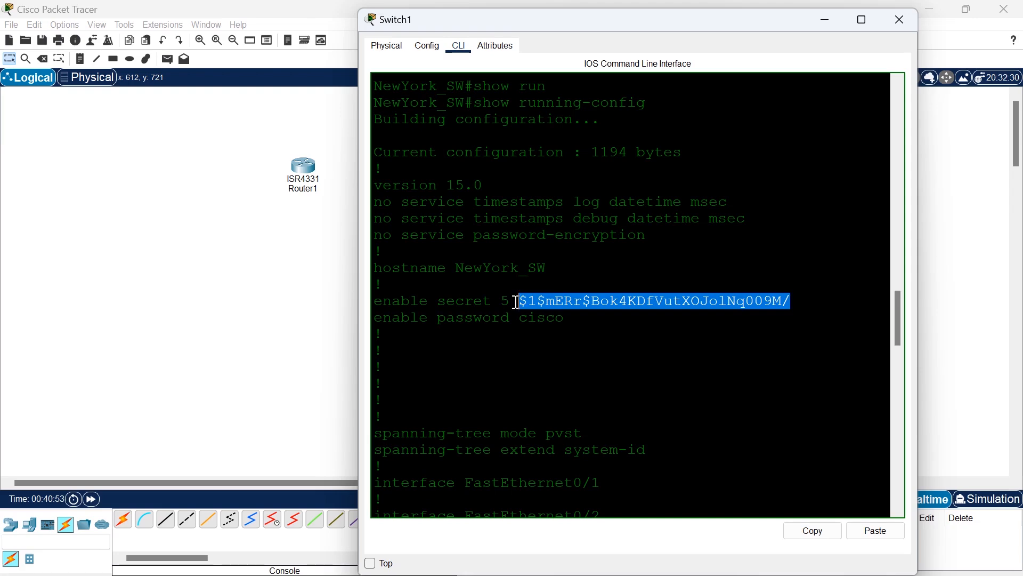
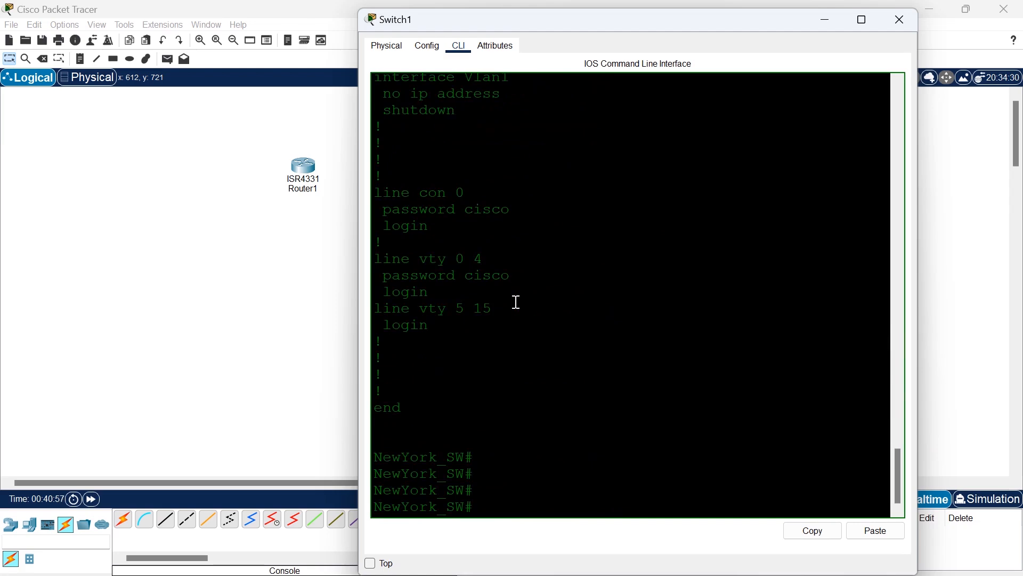
Enter global configuration mode on the switch and highlight the console and vty line password entries in the earlier configuration output.
text(con)
key(Tab)
text(ft)
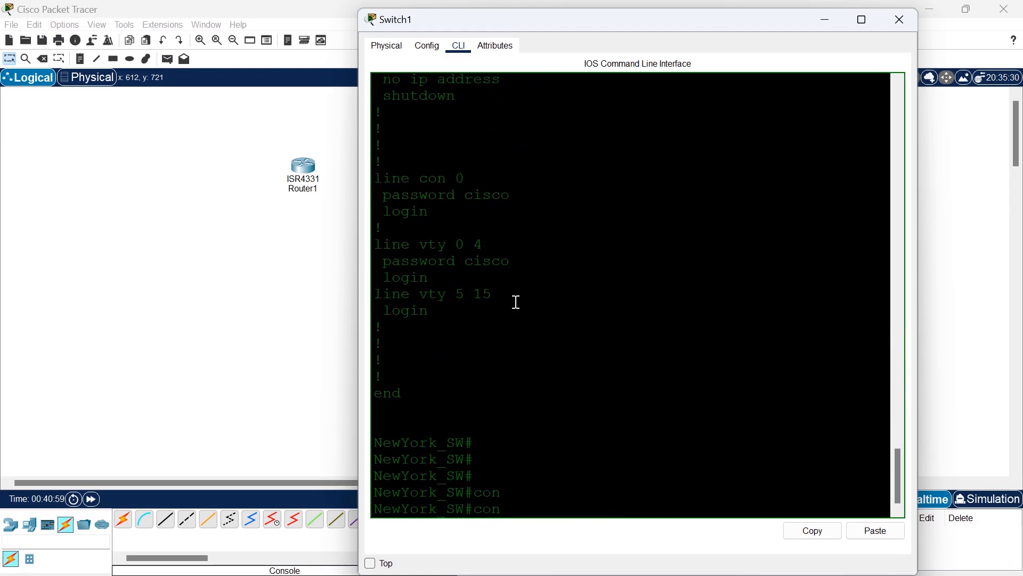
key(BackSpace)
text(t)
key(Return)
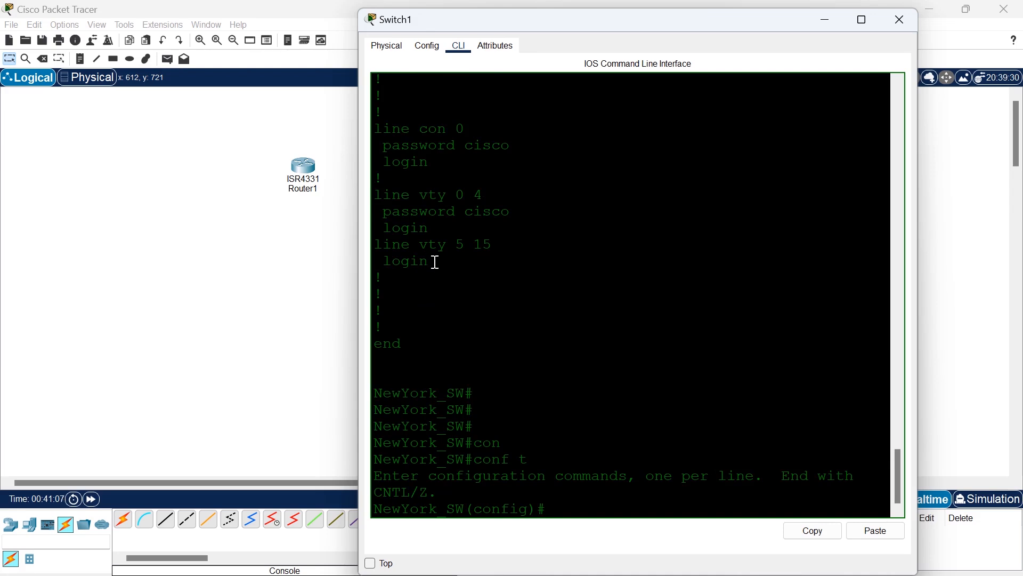
drag(439, 263, 374, 127)
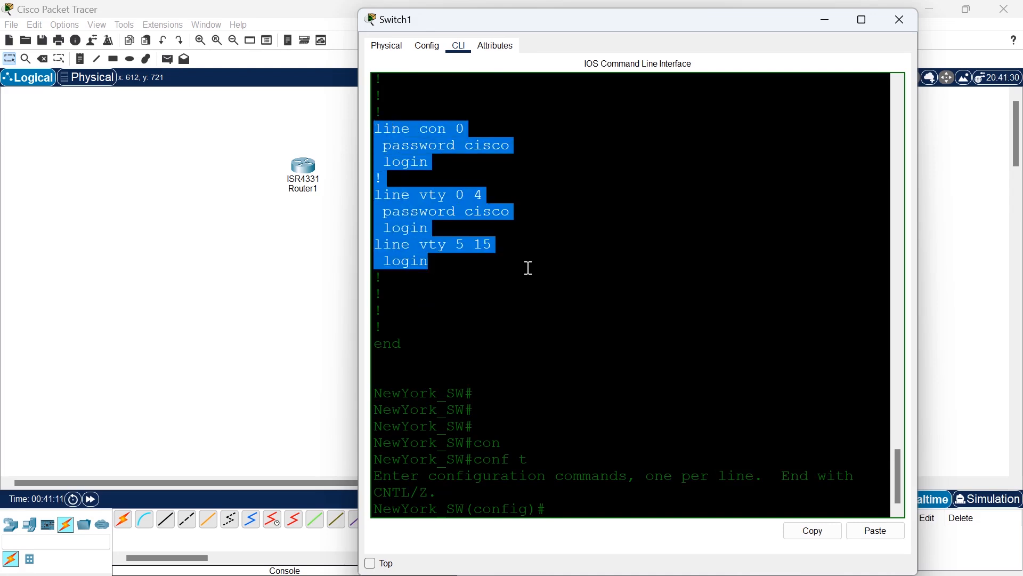
click(439, 259)
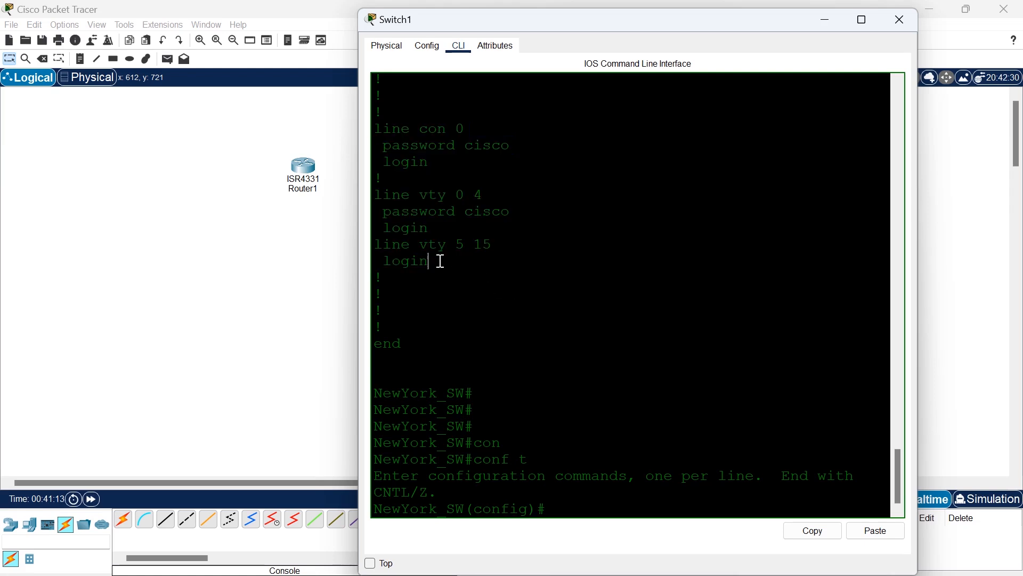
Encrypt the plain-text passwords on the switch with the service password-encryption command.
text(ser)
key(Tab)
text(pas)
key(Tab)
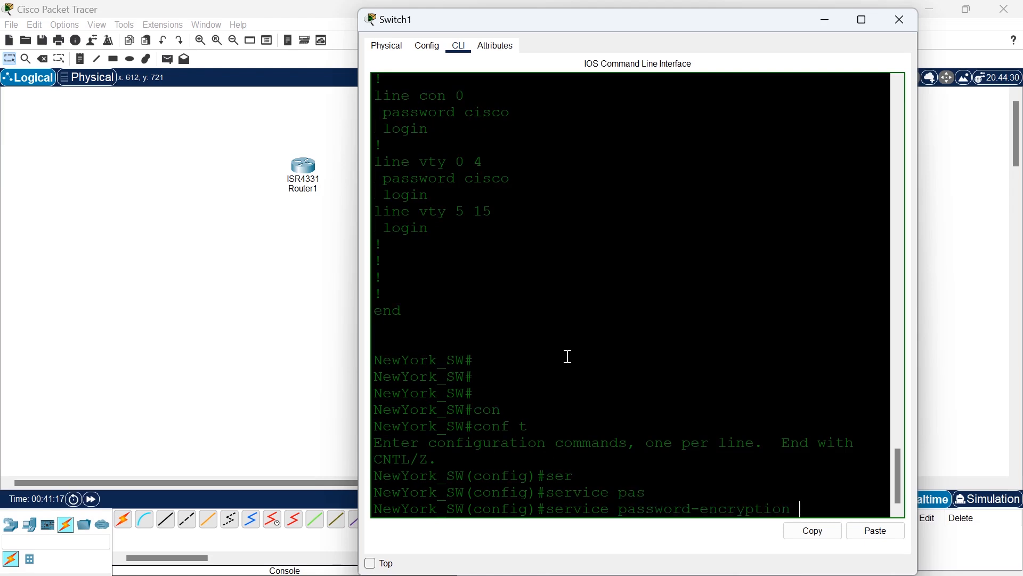
key(Return)
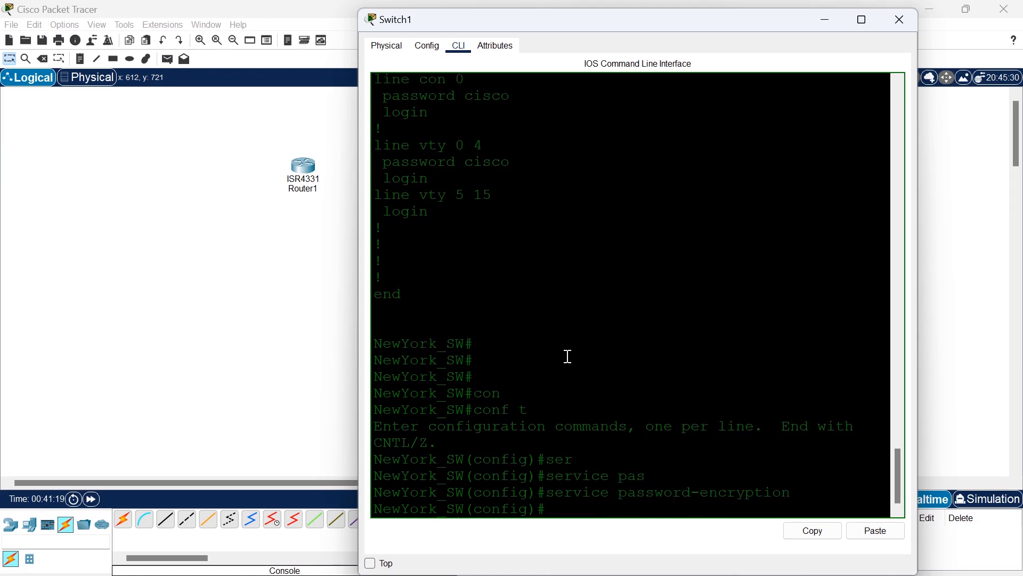
Save the configuration with do wr and exit global configuration mode back to privileged EXEC mode.
text(do wr)
key(Return)
text(exit)
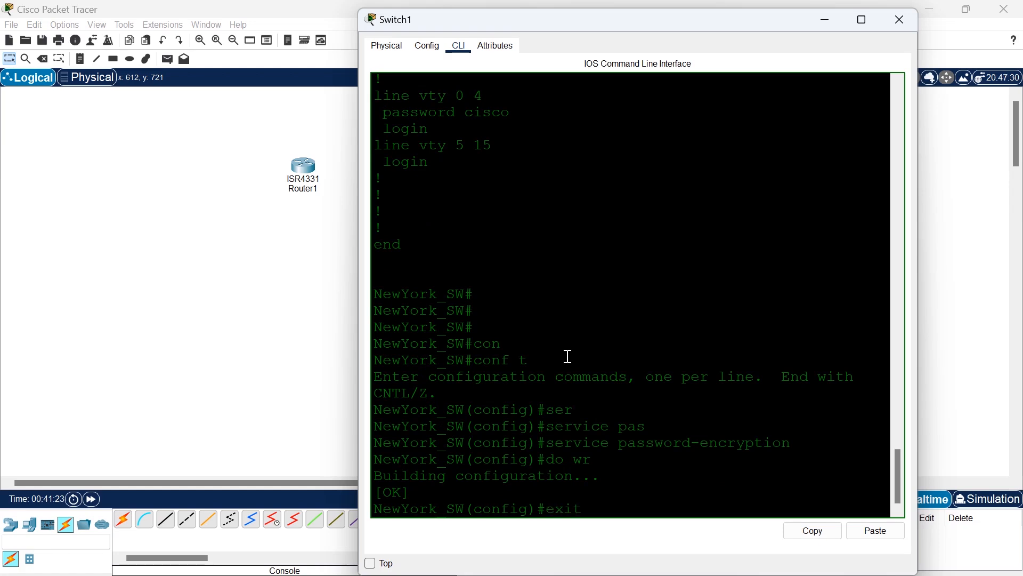
key(Return)
key(Return)
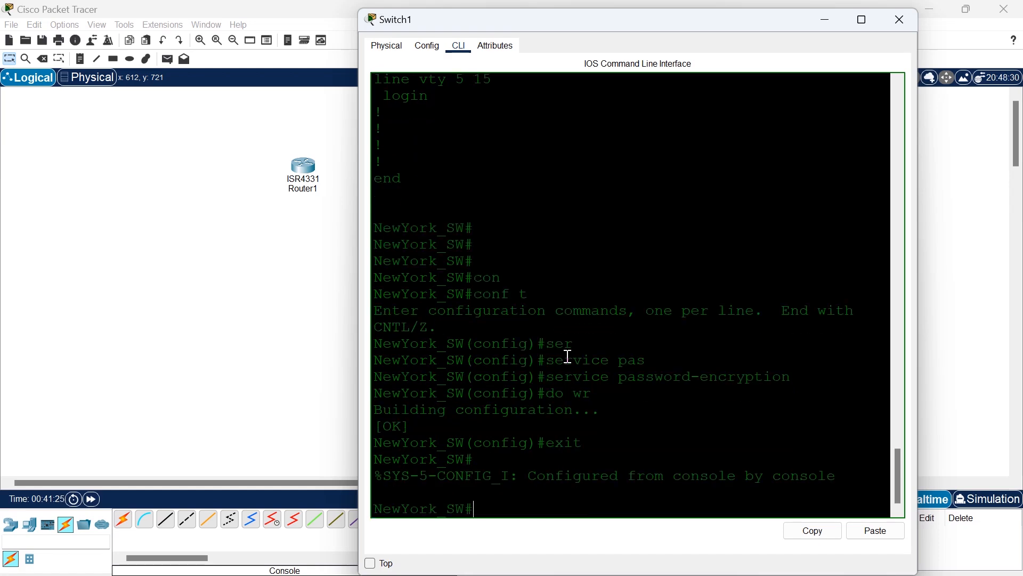
Display the running configuration with show run and examine the enable, console and vty password entries, highlighting the encrypted strings.
text(sh)
key(Tab)
text(run)
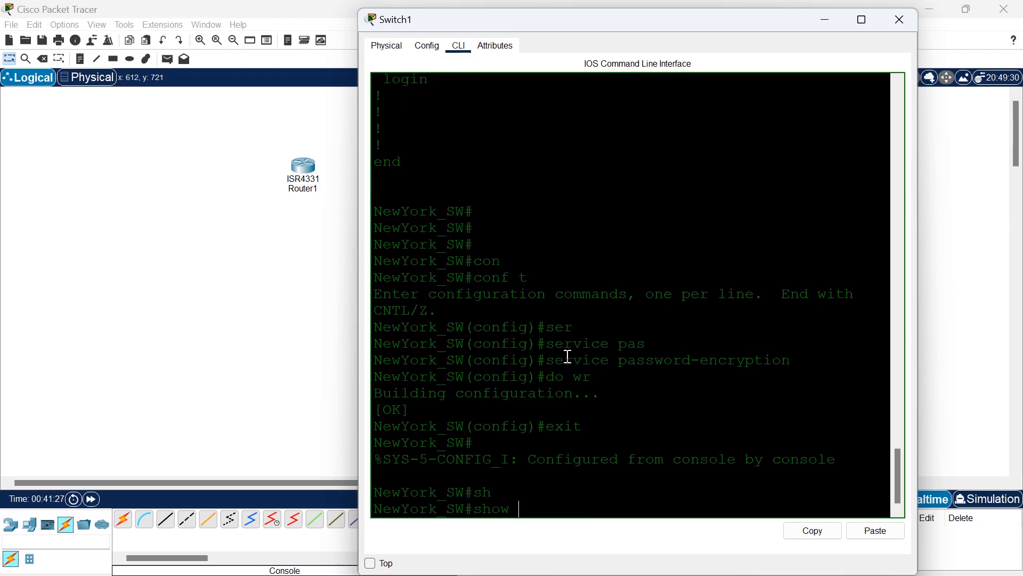
key(Return)
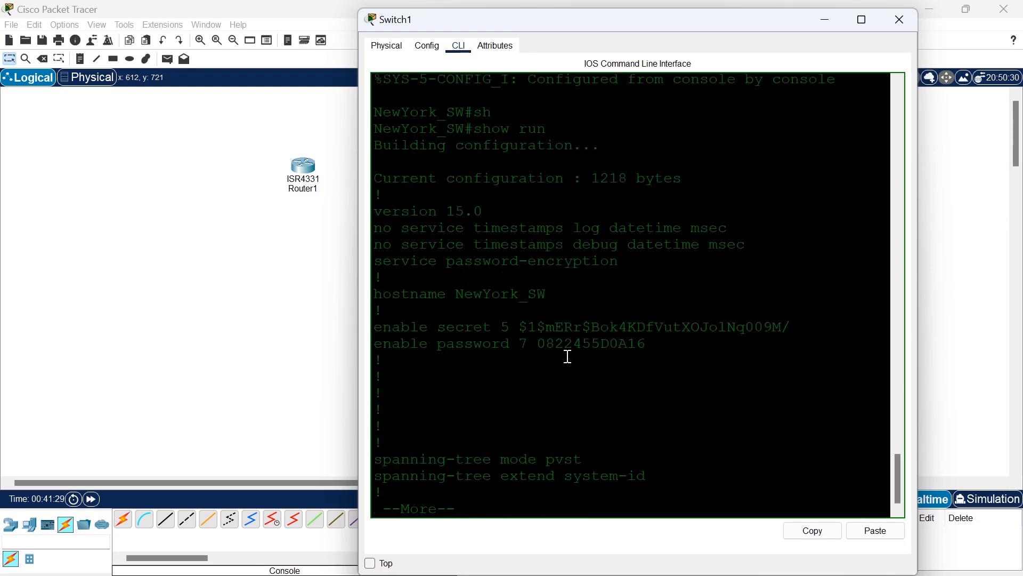
drag(670, 347, 418, 257)
key(space)
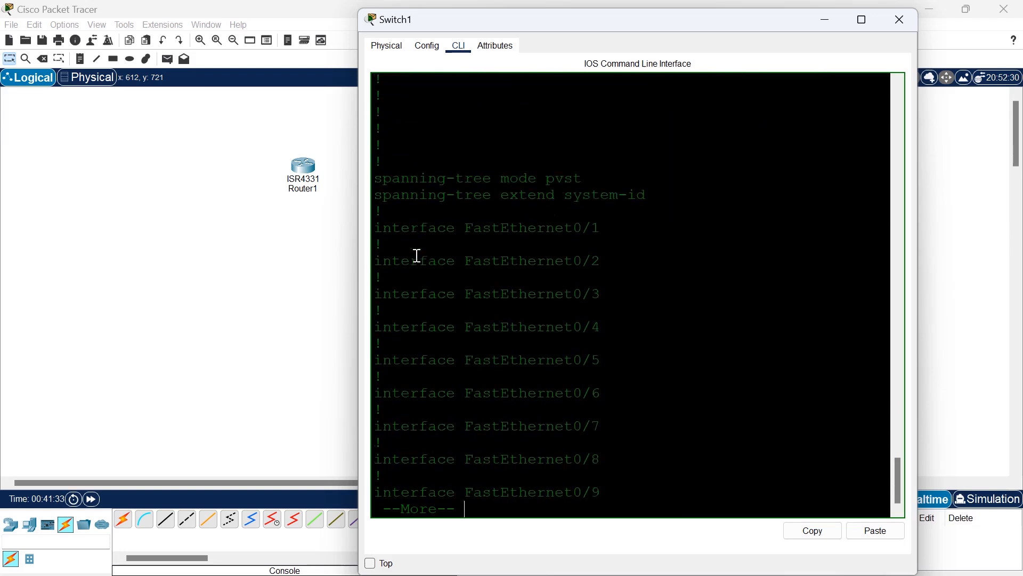
key(space)
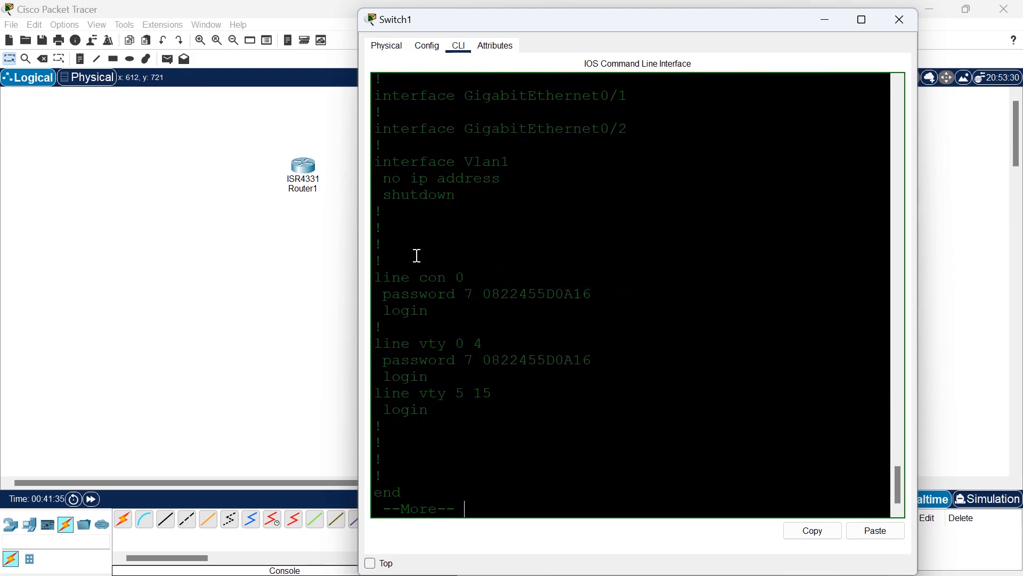
drag(605, 292, 502, 294)
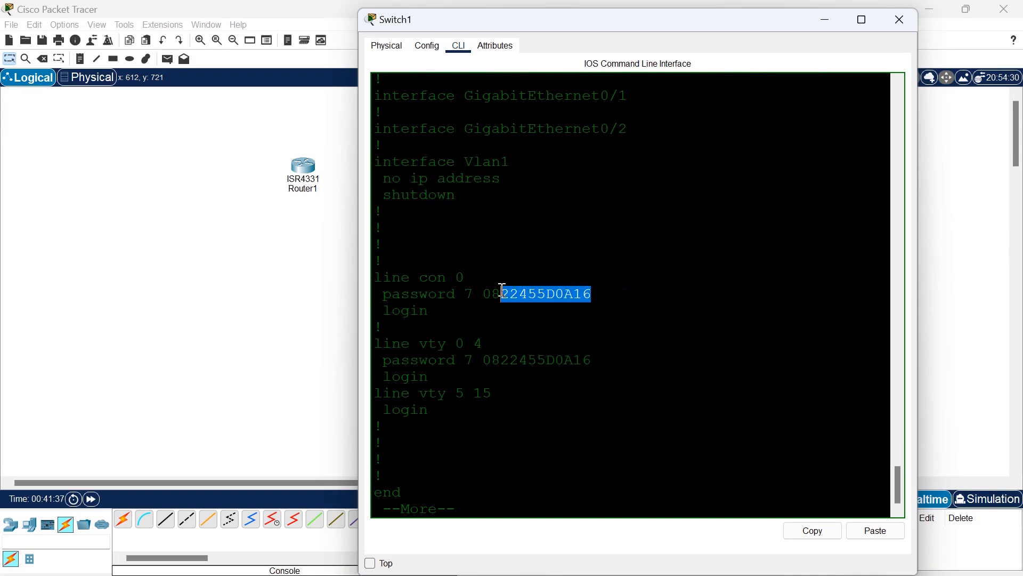
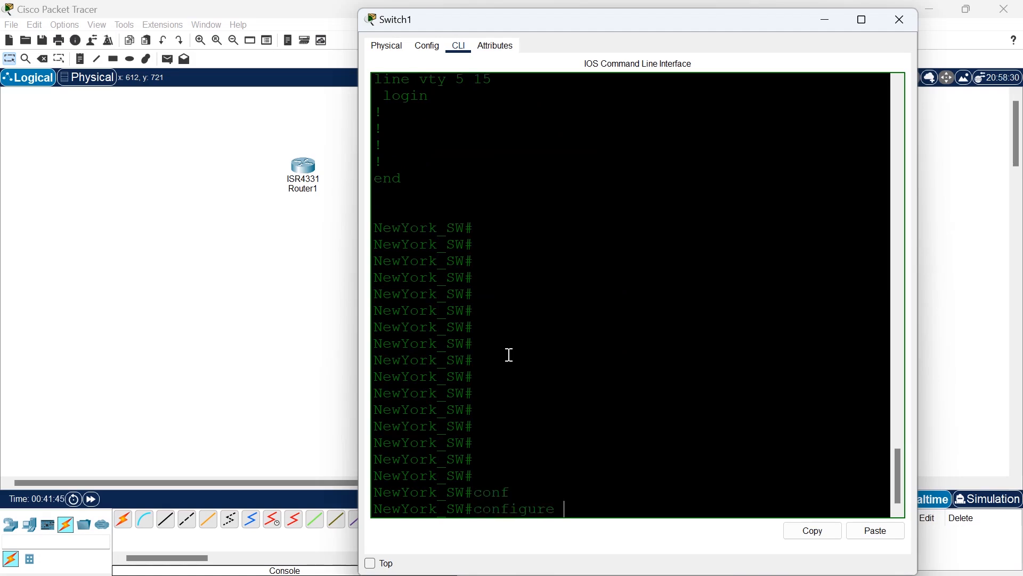
Enter global configuration mode on the switch and set the message-of-the-day banner to AUTHORISED ACCESS ONLY, using # as the delimiter.
text(ter)
key(Return)
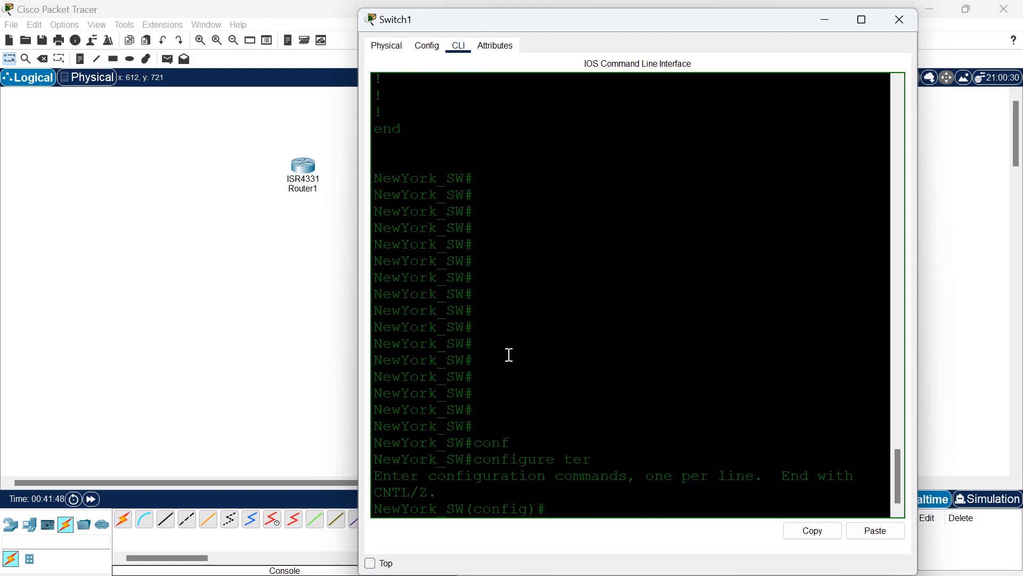
text(ban)
key(Tab)
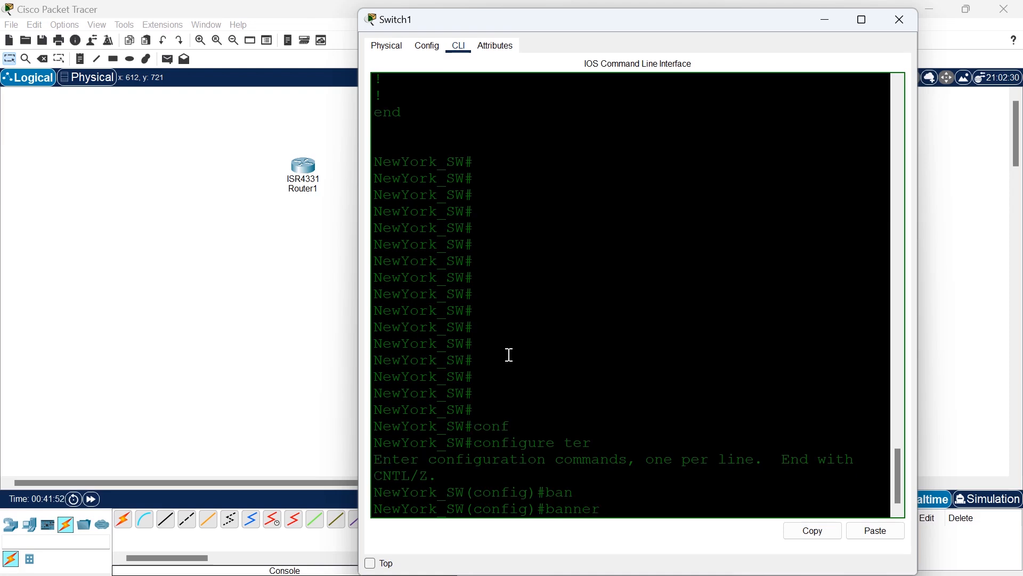
text(mo)
key(Tab)
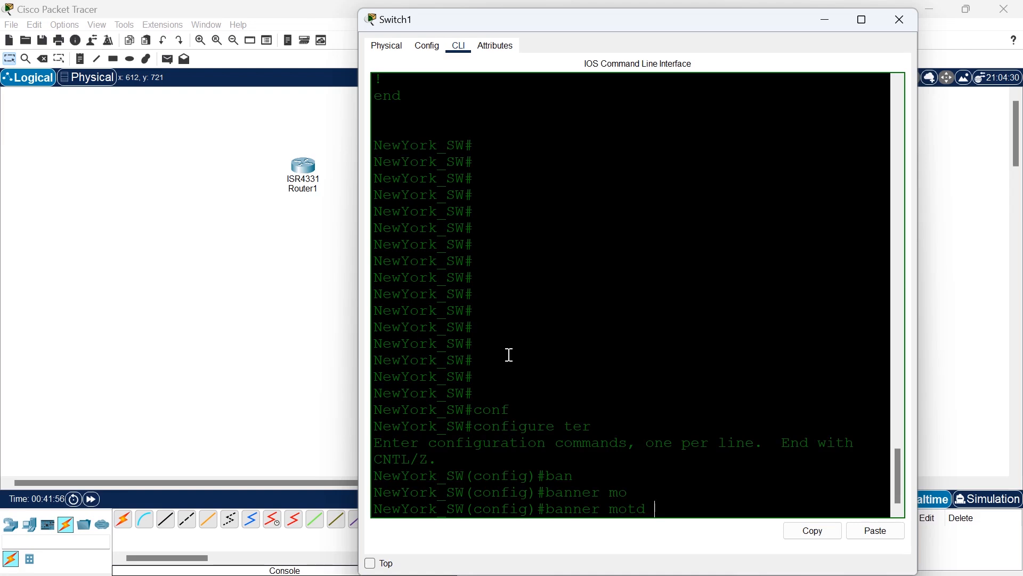
text(#)
double_click(660, 509)
click(666, 509)
text(AUTHORISED)
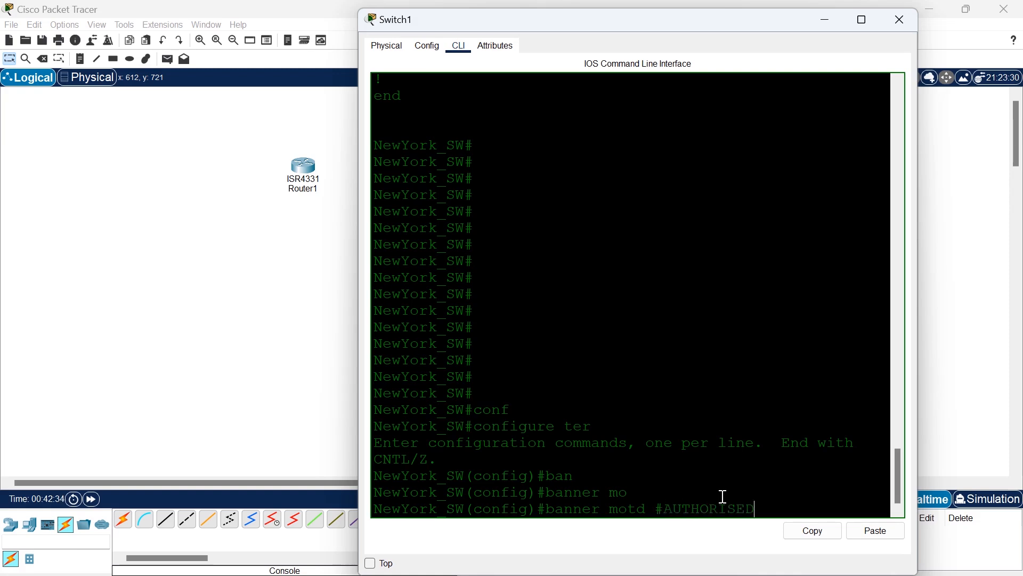
text( ACCESS ONLY#)
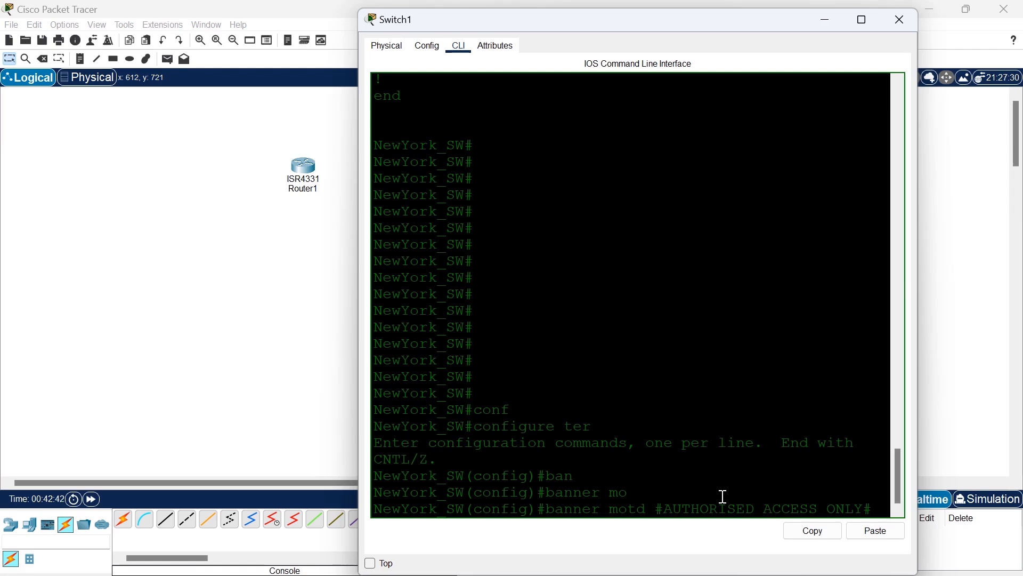
key(Return)
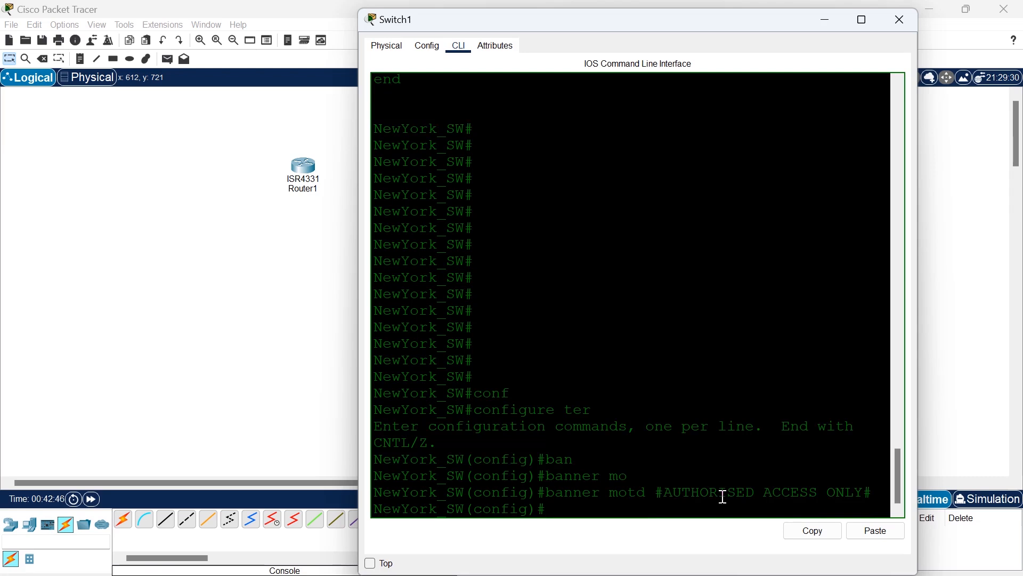
Save the configuration with do wr and return to privileged EXEC mode with the end command.
text(do wr)
key(Return)
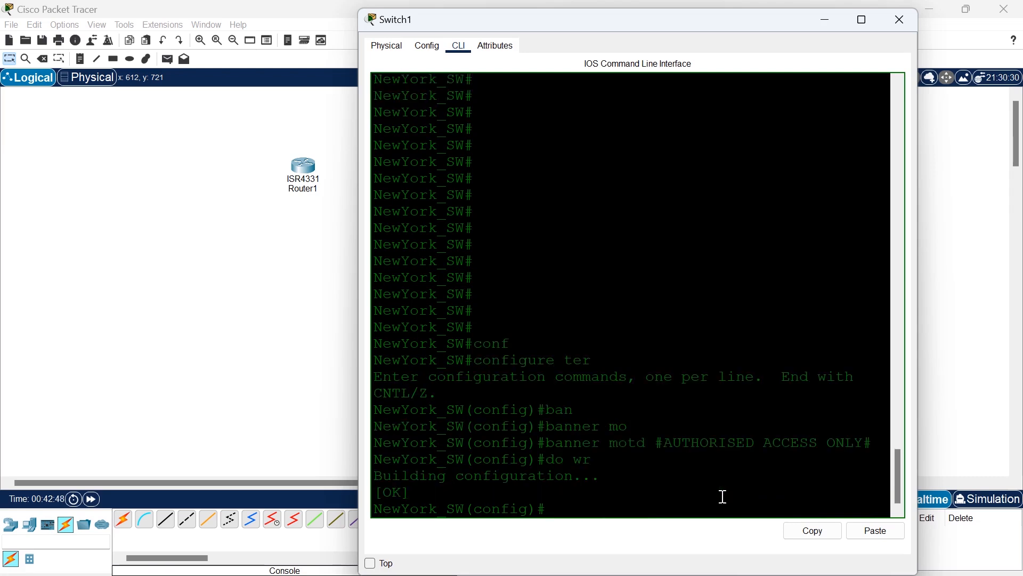
text(exi)
key(BackSpace)
key(BackSpace)
text(nd)
key(Return)
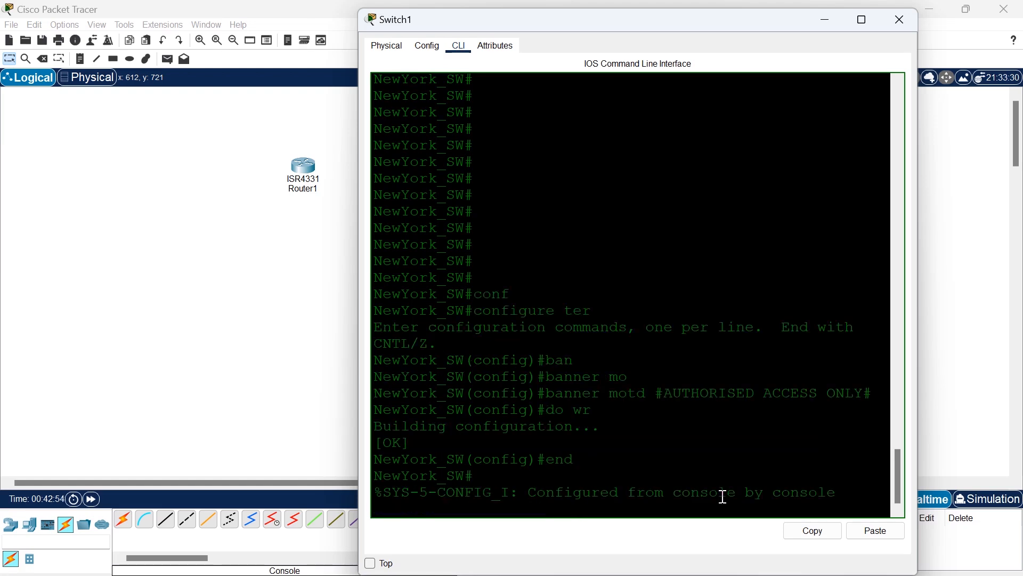
text(end)
key(Return)
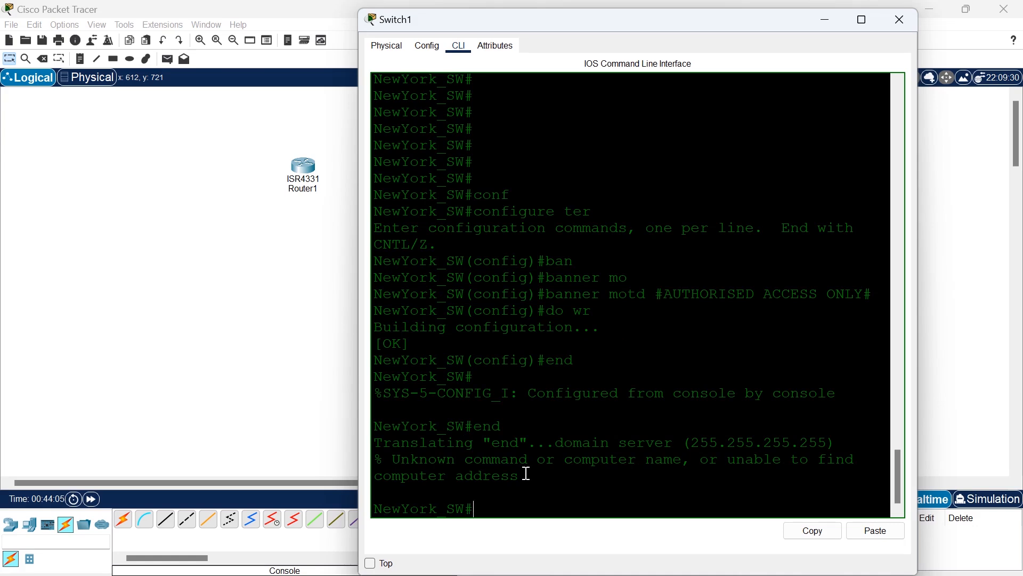
Exit the console session, bring up the login prompt to check the banner text, and close the switch's window.
text(exit)
key(Return)
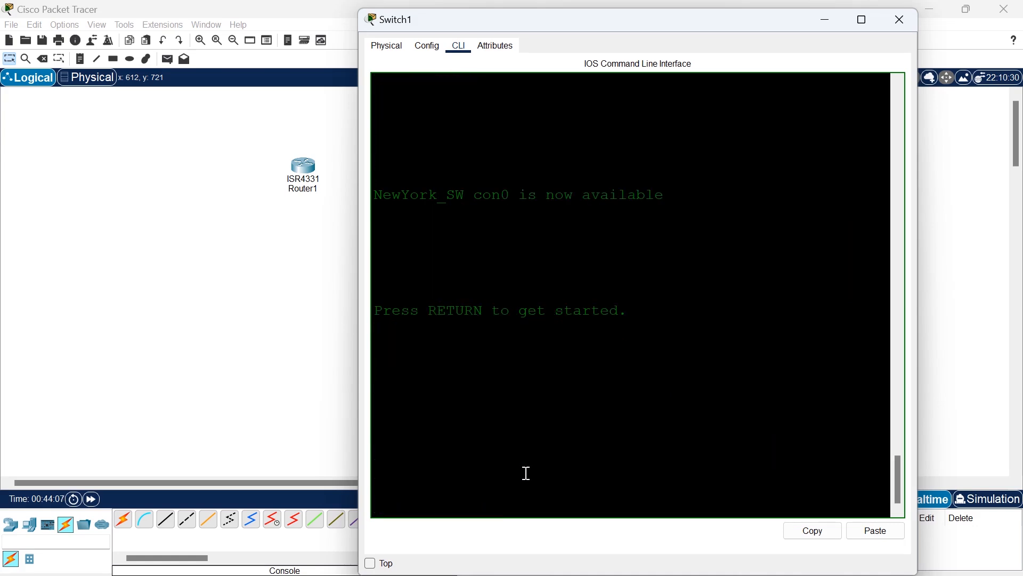
key(Return)
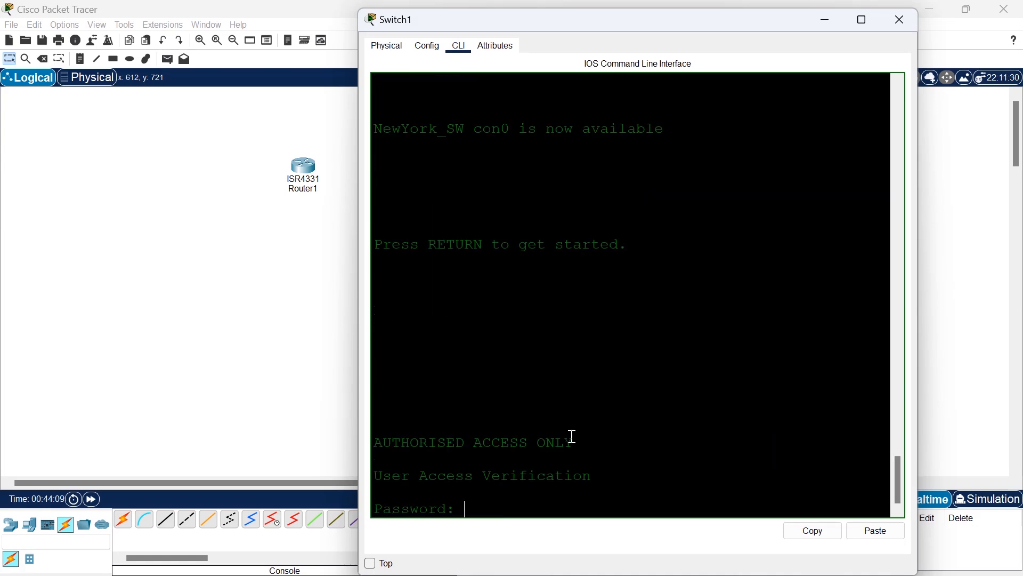
drag(575, 443, 378, 443)
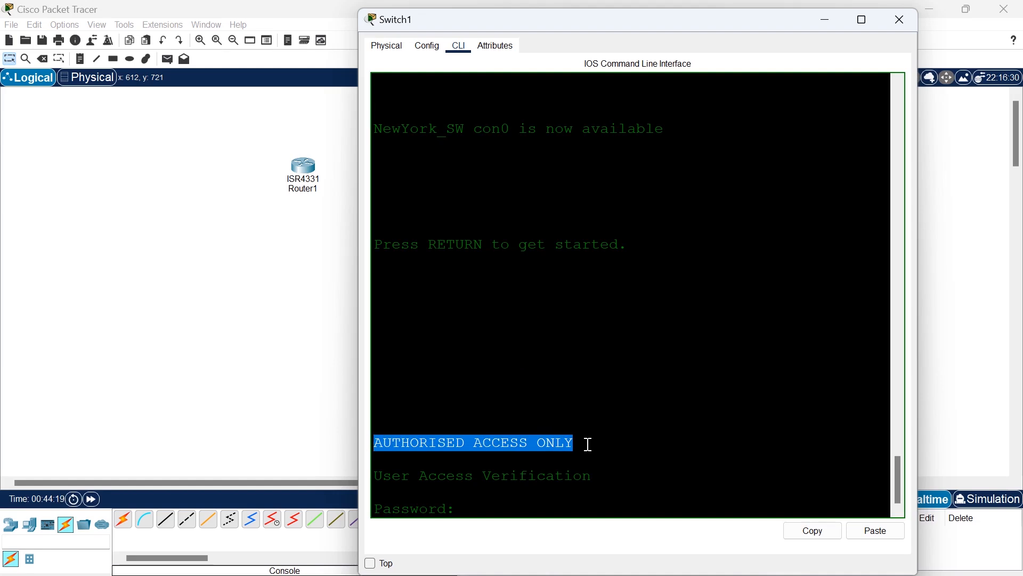
click(514, 495)
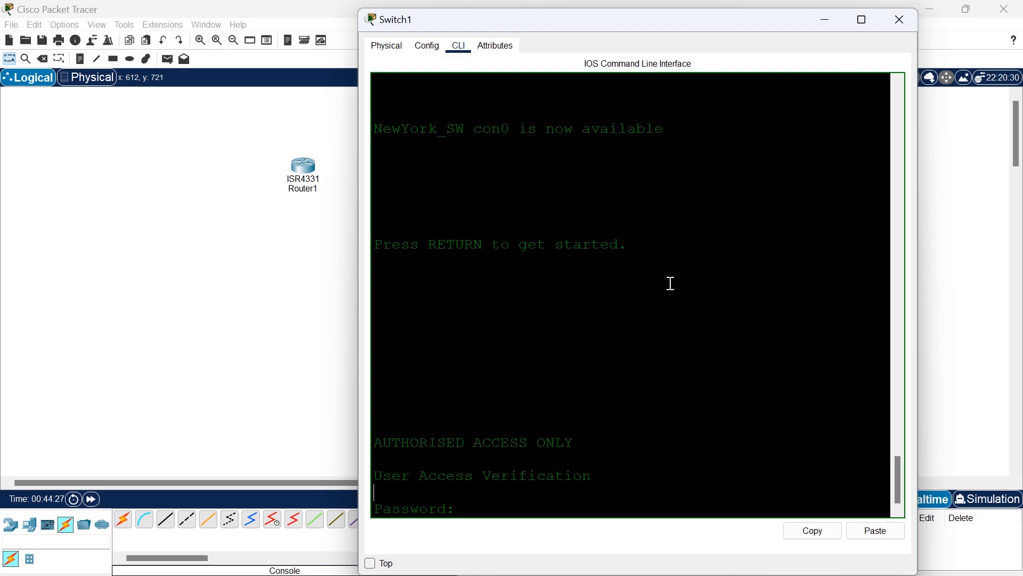
click(904, 12)
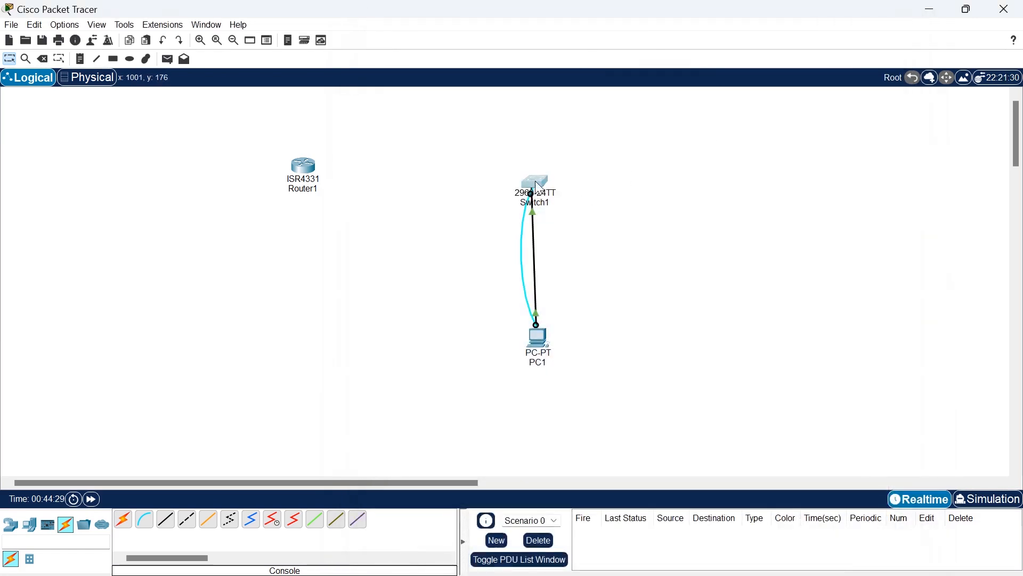